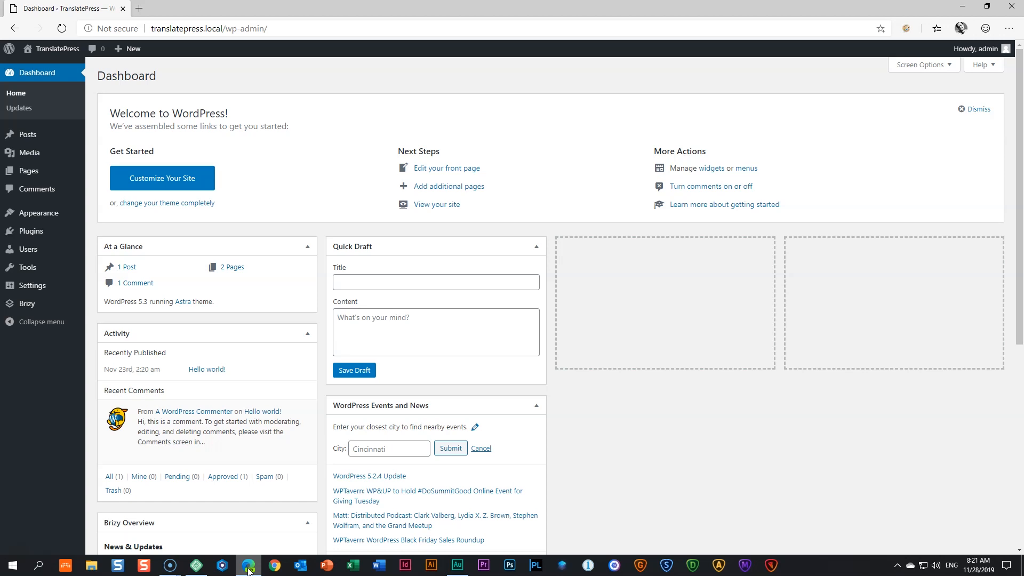
Visit the site's front end and look through the whole wedding invitation page, from the hero to the When & Where section
{"action": "left_click", "coordinate": [50, 50]}
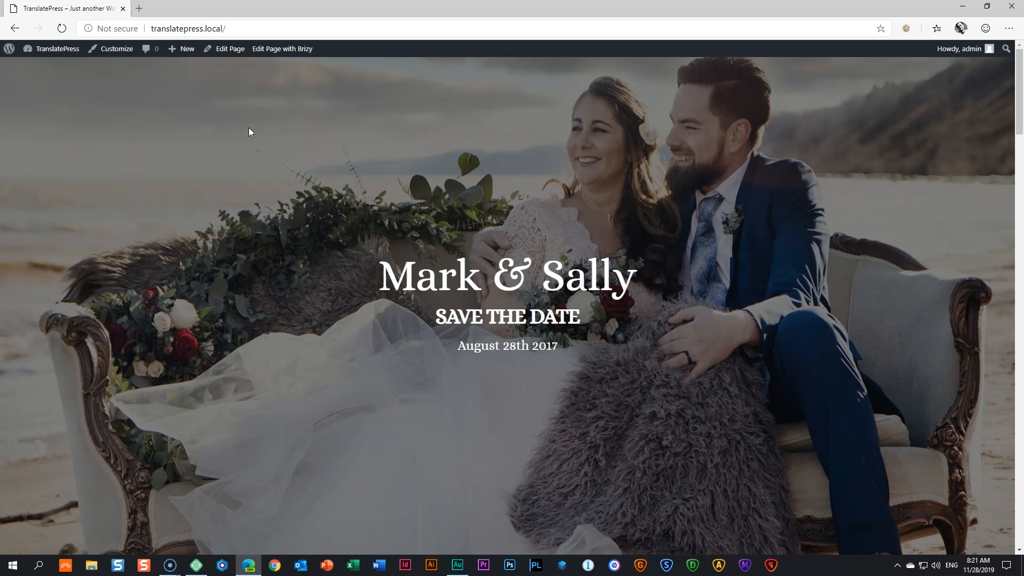
{"action": "scroll", "coordinate": [269, 134], "scroll_direction": "down", "scroll_amount": 7}
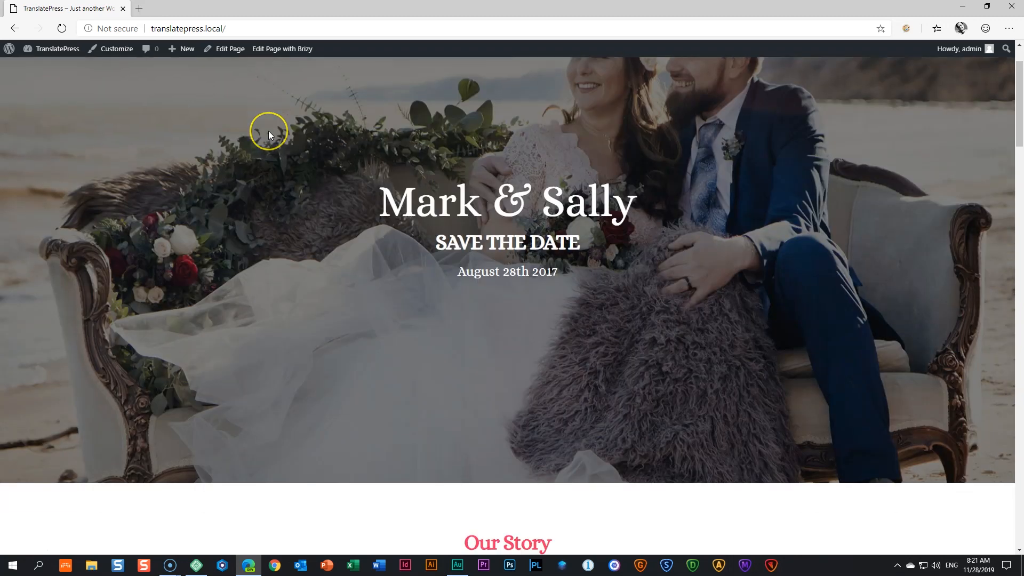
{"action": "scroll", "coordinate": [269, 131], "scroll_direction": "down", "scroll_amount": 15}
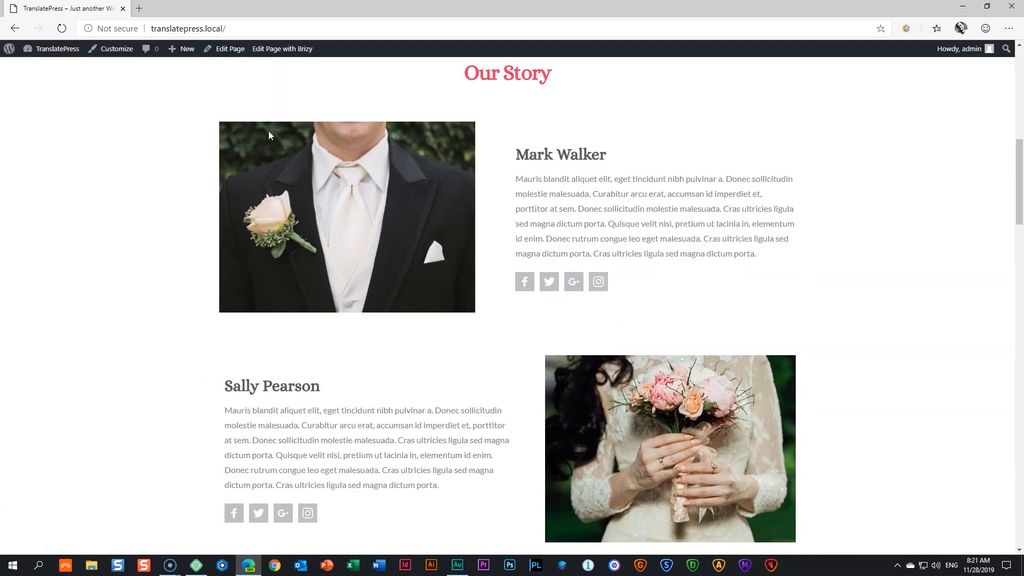
{"action": "scroll", "coordinate": [269, 135], "scroll_direction": "down", "scroll_amount": 15}
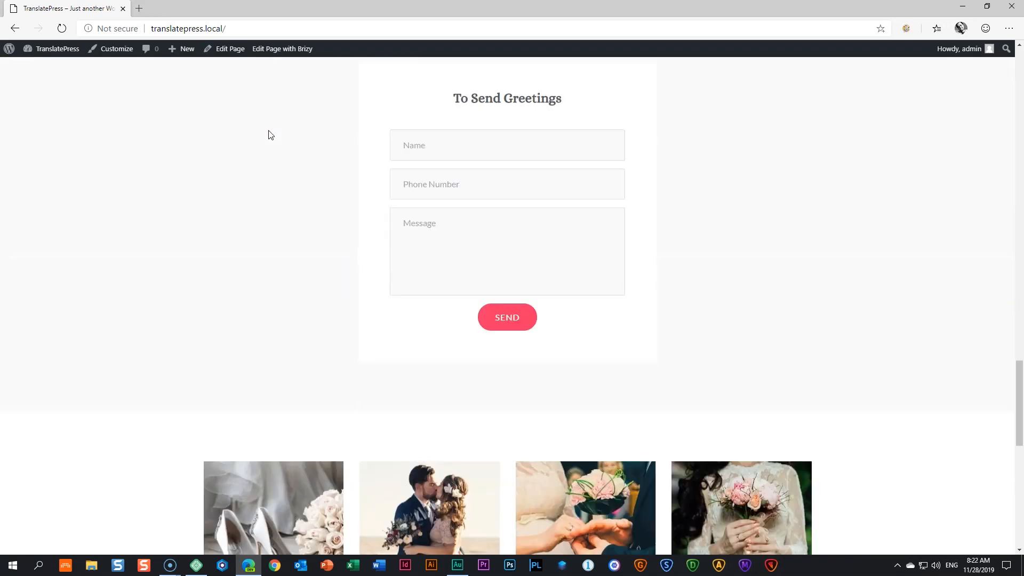
{"action": "scroll", "coordinate": [270, 135], "scroll_direction": "down", "scroll_amount": 5}
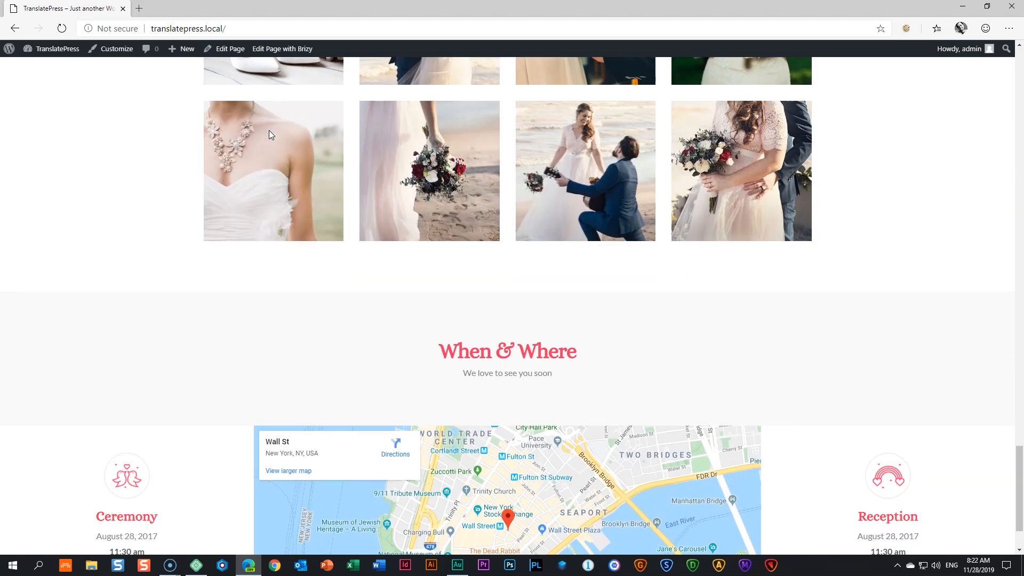
{"action": "scroll", "coordinate": [270, 134], "scroll_direction": "up", "scroll_amount": 12}
{"action": "scroll", "coordinate": [270, 134], "scroll_direction": "up", "scroll_amount": 20}
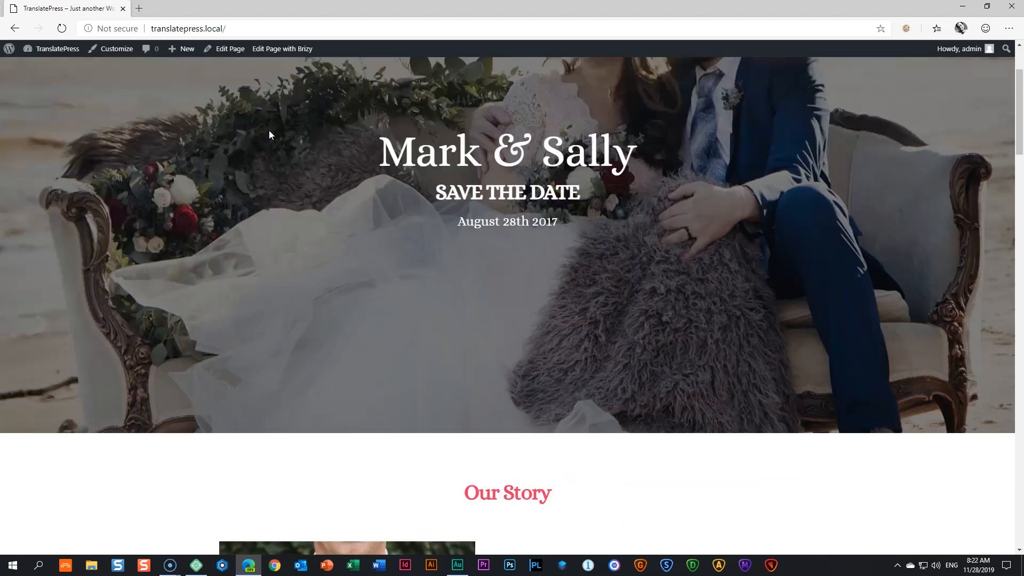
{"action": "scroll", "coordinate": [274, 137], "scroll_direction": "down", "scroll_amount": 15}
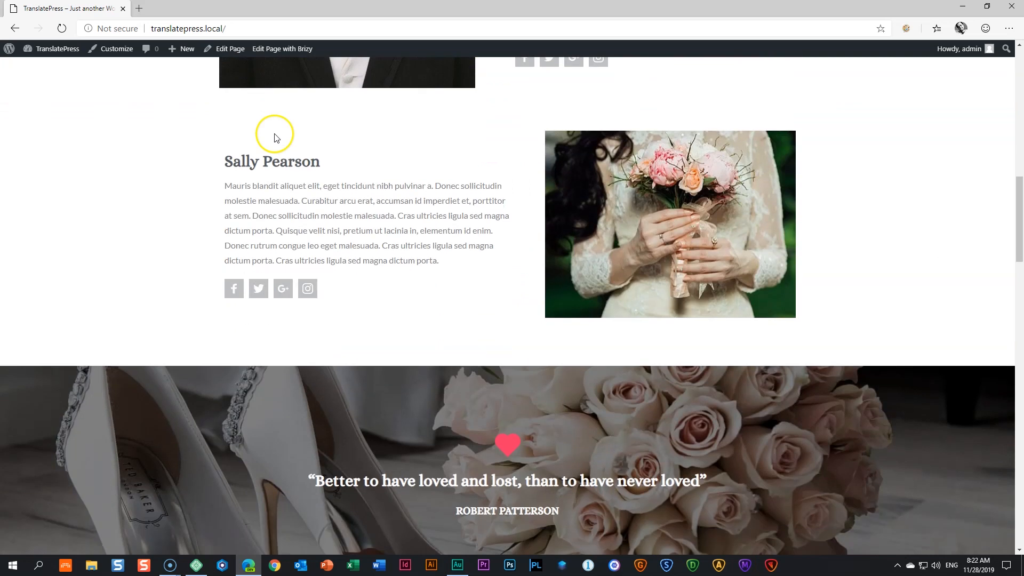
{"action": "scroll", "coordinate": [427, 137], "scroll_direction": "down", "scroll_amount": 7}
{"action": "scroll", "coordinate": [427, 138], "scroll_direction": "down", "scroll_amount": 5}
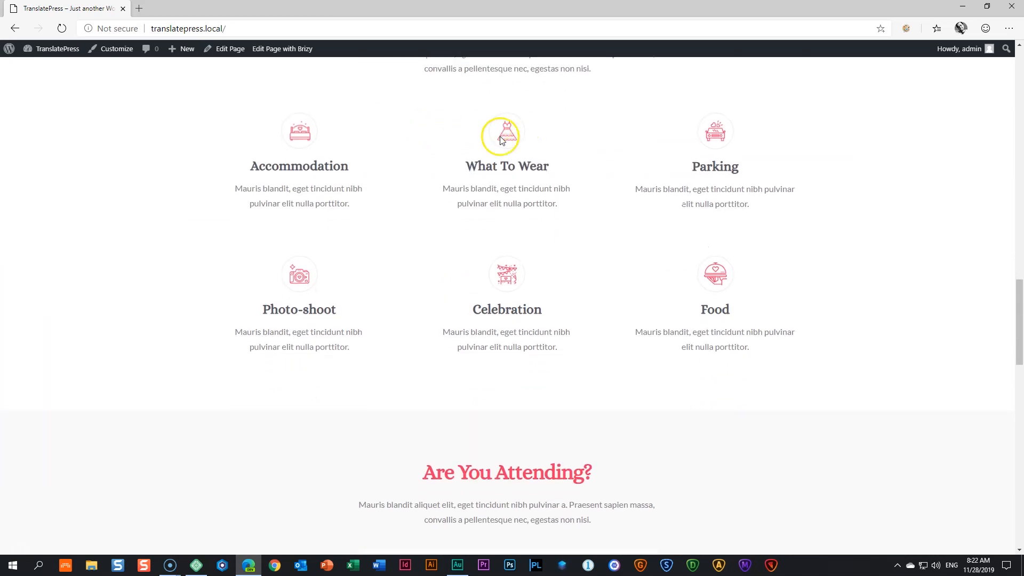
{"action": "scroll", "coordinate": [483, 137], "scroll_direction": "down", "scroll_amount": 10}
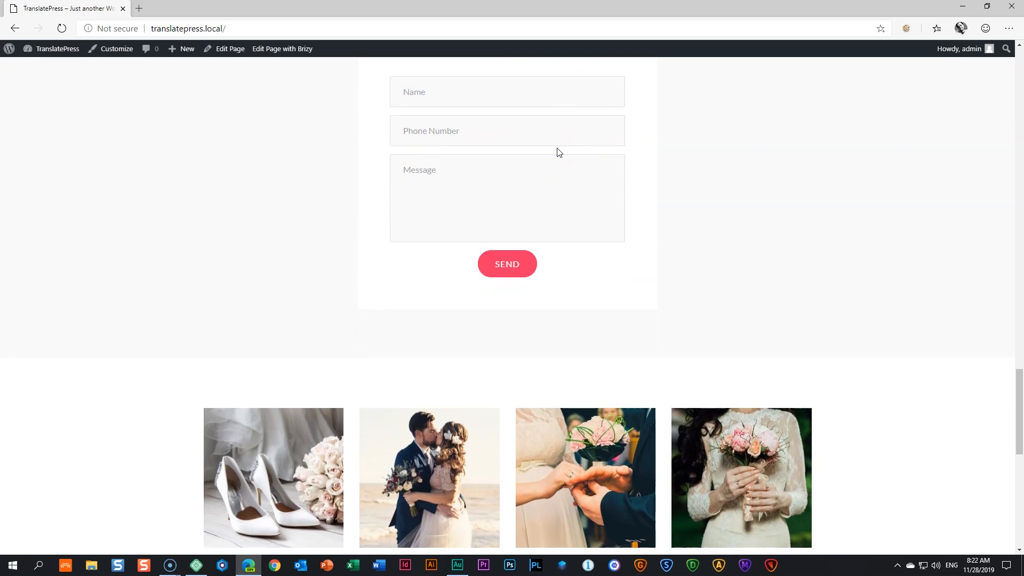
{"action": "scroll", "coordinate": [559, 153], "scroll_direction": "down", "scroll_amount": 8}
{"action": "scroll", "coordinate": [557, 152], "scroll_direction": "down", "scroll_amount": 2}
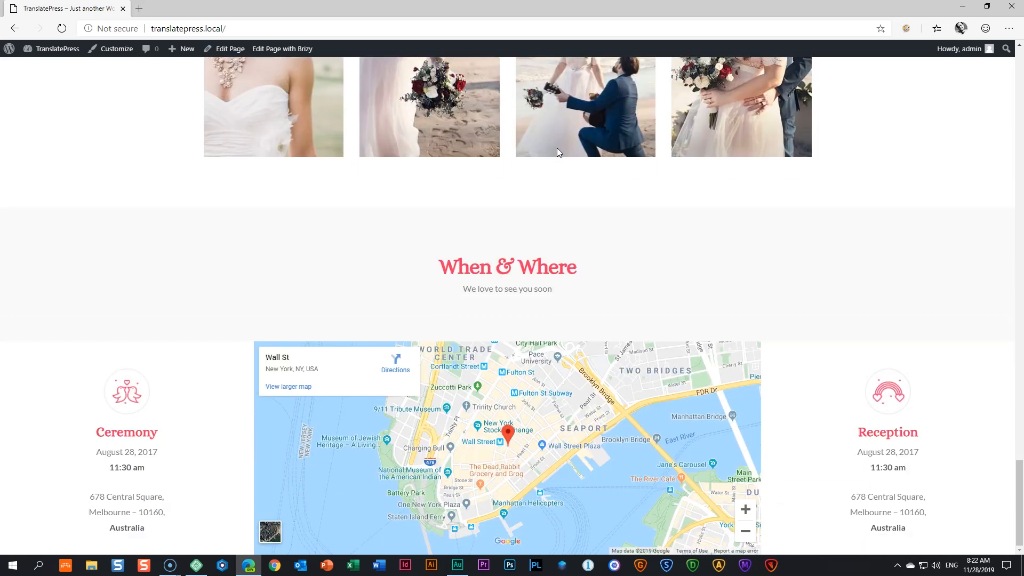
{"action": "scroll", "coordinate": [557, 148], "scroll_direction": "up", "scroll_amount": 15}
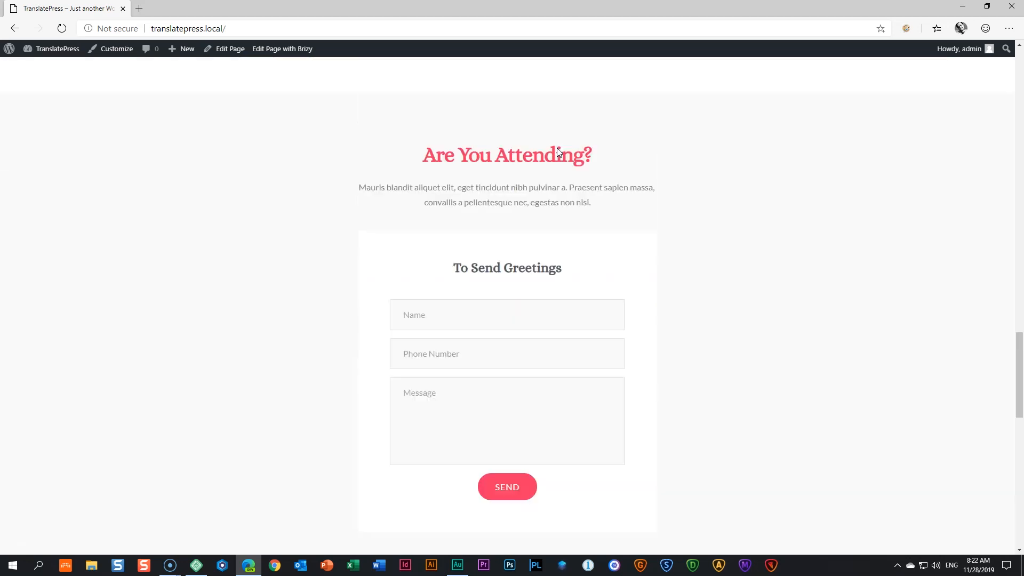
{"action": "scroll", "coordinate": [558, 152], "scroll_direction": "up", "scroll_amount": 10}
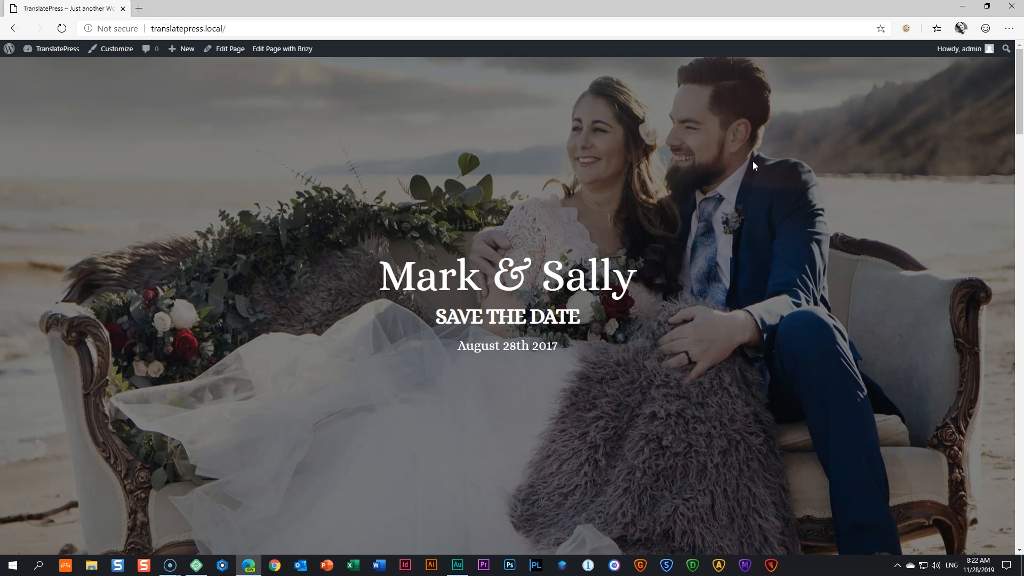
Return to the dashboard and browse the Astra Starter Sites template library, including the Wedding Invitation template
{"action": "left_click", "coordinate": [58, 49]}
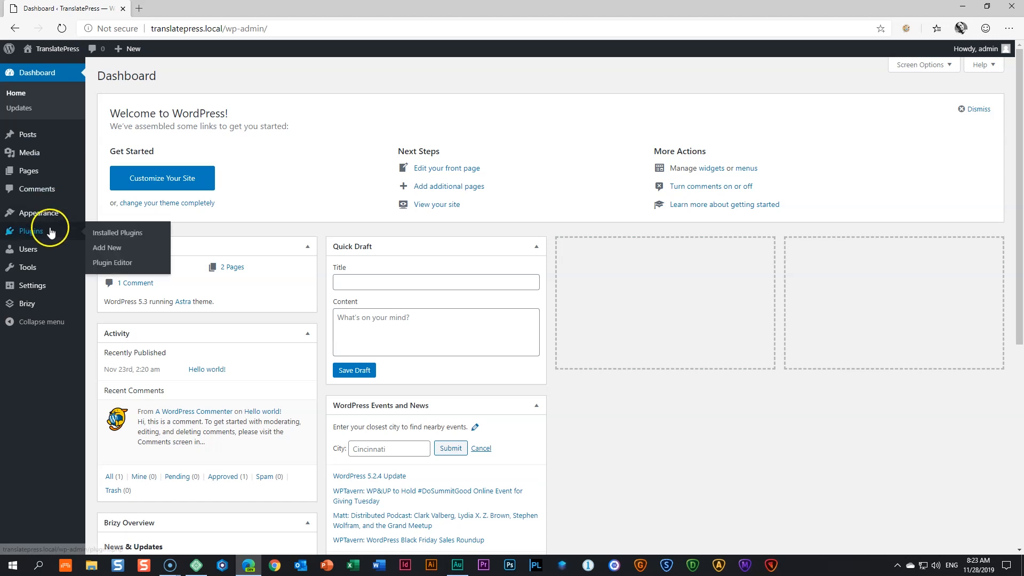
{"action": "mouse_move", "coordinate": [43, 213]}
{"action": "left_click", "coordinate": [105, 223]}
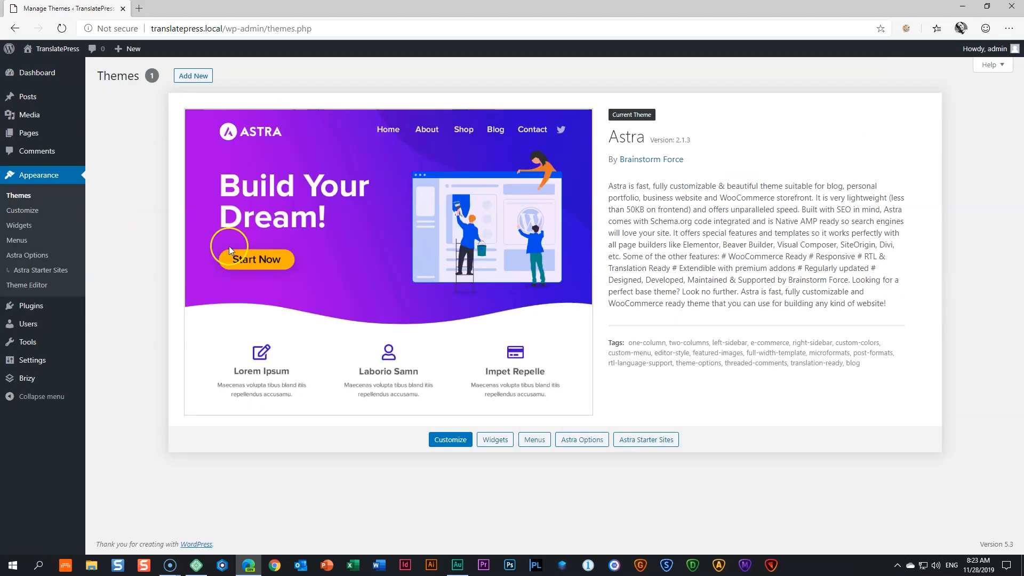
{"action": "left_click", "coordinate": [34, 272]}
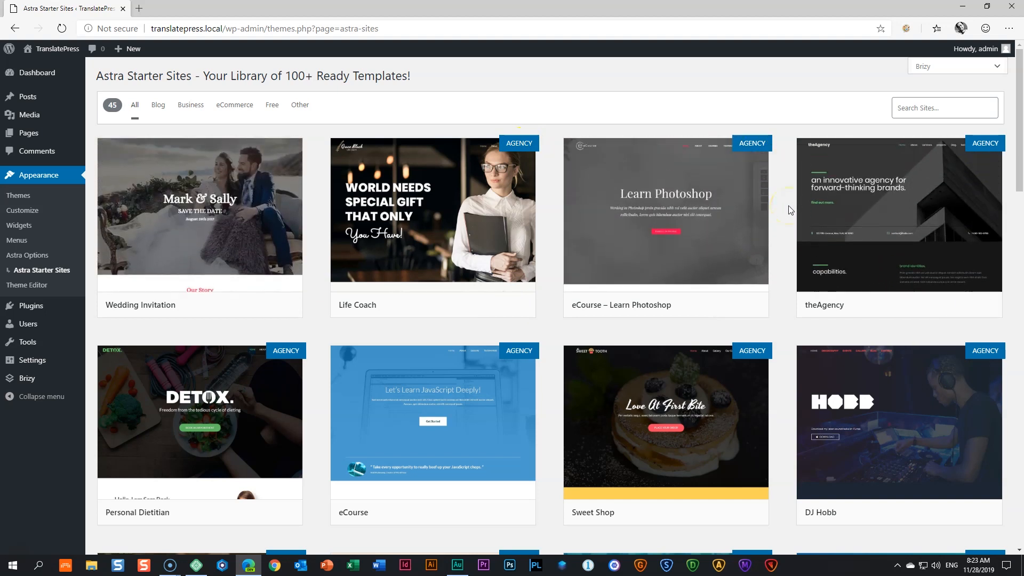
{"action": "mouse_move", "coordinate": [232, 225]}
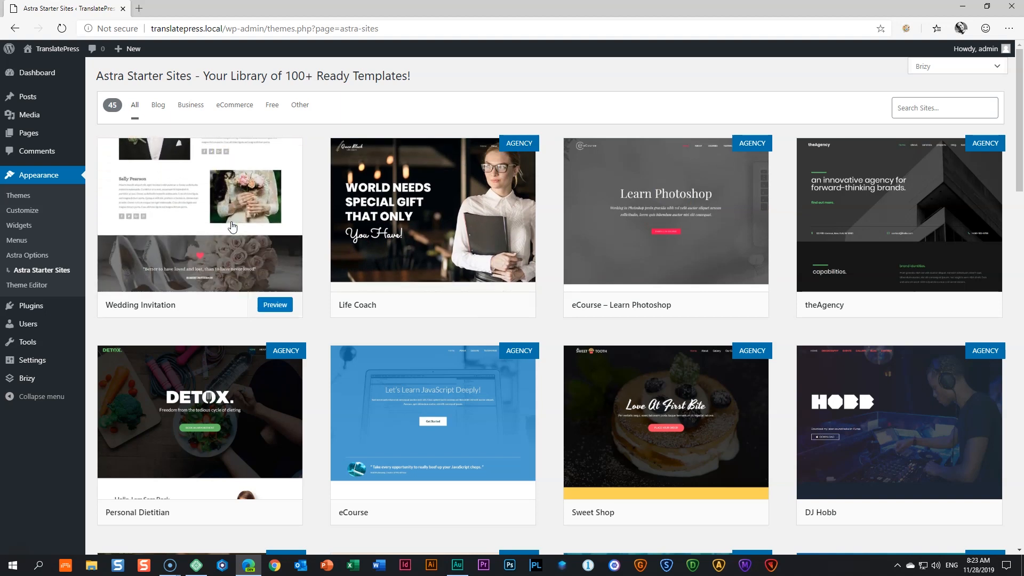
{"action": "scroll", "coordinate": [235, 224], "scroll_direction": "down", "scroll_amount": 2}
{"action": "scroll", "coordinate": [237, 225], "scroll_direction": "down", "scroll_amount": 5}
{"action": "mouse_move", "coordinate": [527, 229]}
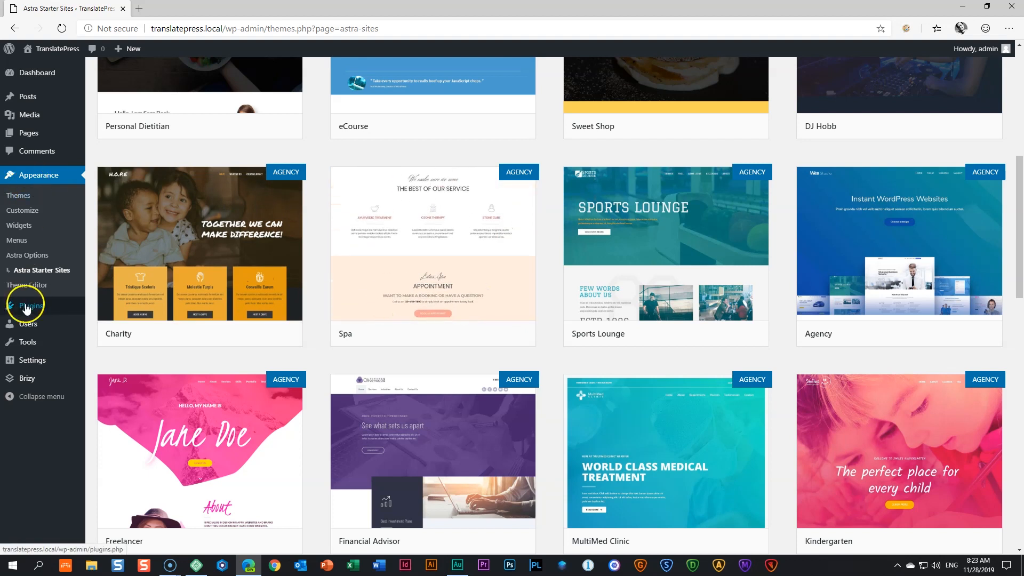
Search the plugin directory for "translatepress", and install and activate the TranslatePress – Translate Multilingual sites plugin
{"action": "mouse_move", "coordinate": [26, 307]}
{"action": "left_click", "coordinate": [118, 326]}
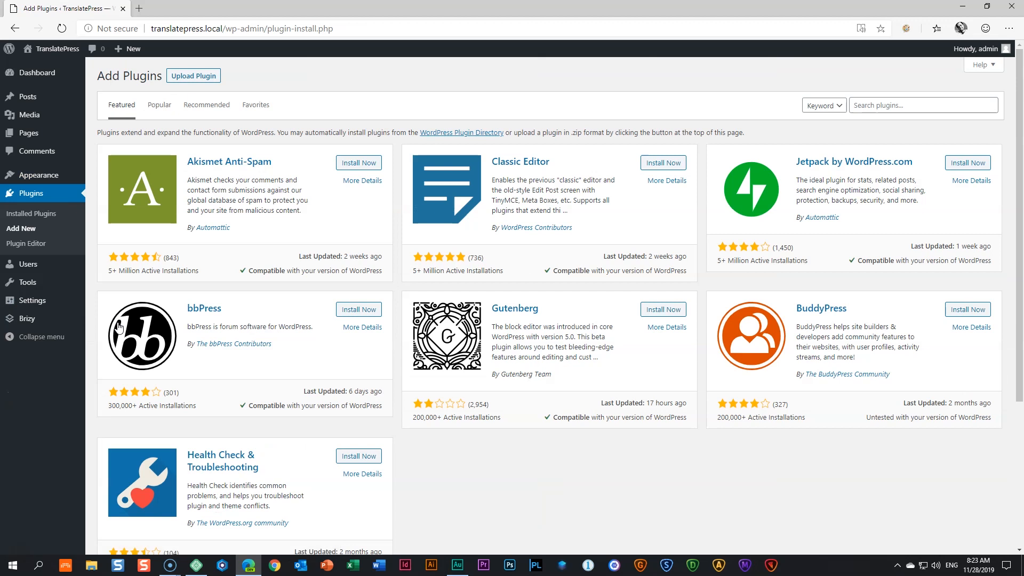
{"action": "left_click", "coordinate": [921, 107]}
{"action": "type", "text": "translatepress"}
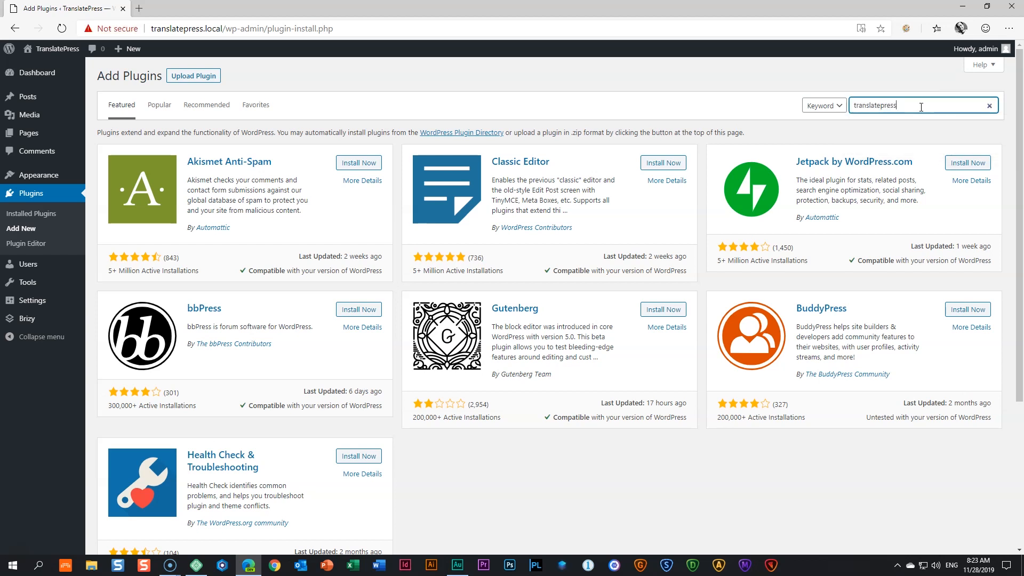
{"action": "key", "text": "Return"}
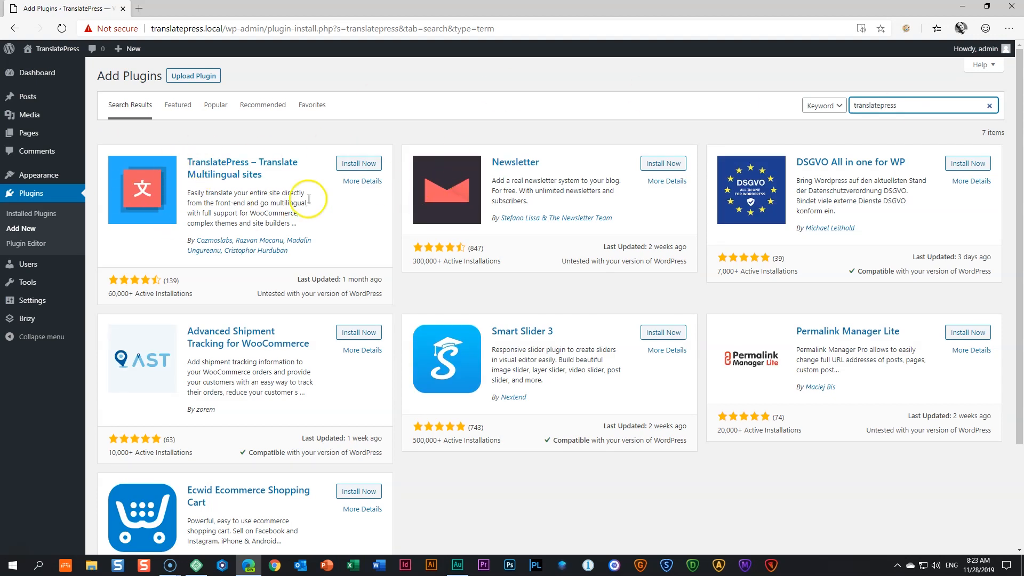
{"action": "left_click", "coordinate": [367, 164]}
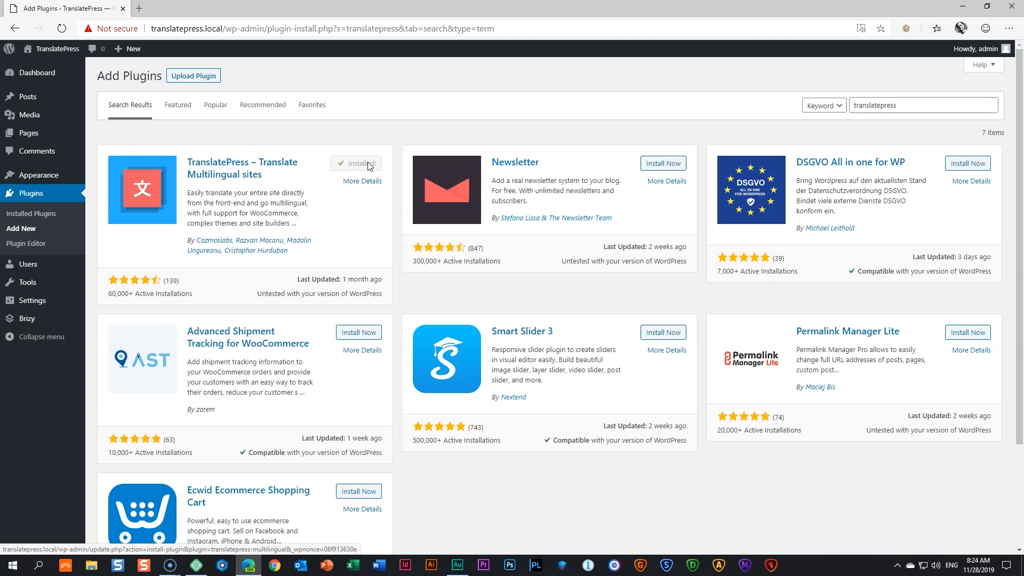
{"action": "left_click", "coordinate": [368, 165]}
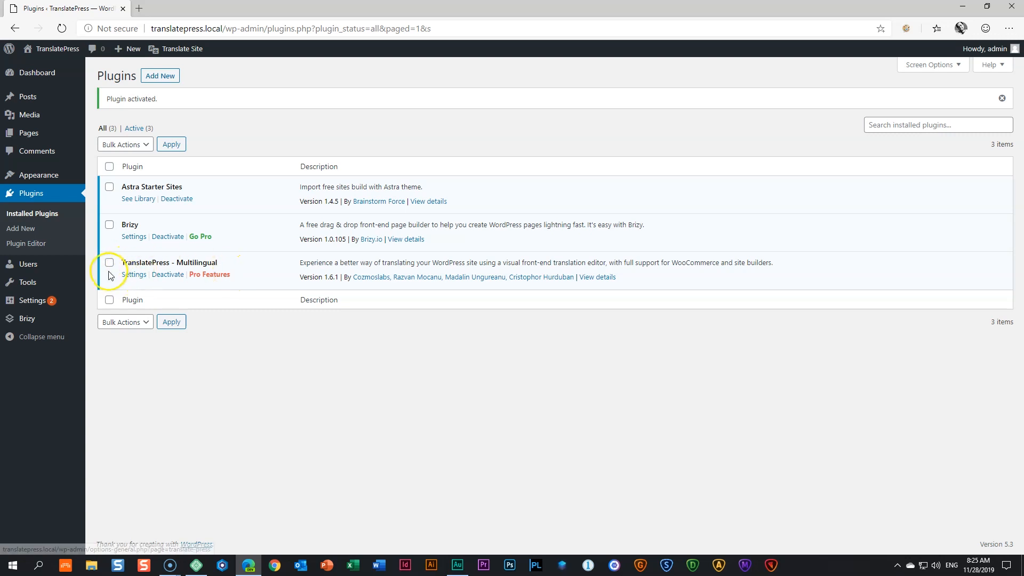
Set the site's permalink structure to Post name and save the change
{"action": "left_click", "coordinate": [162, 274]}
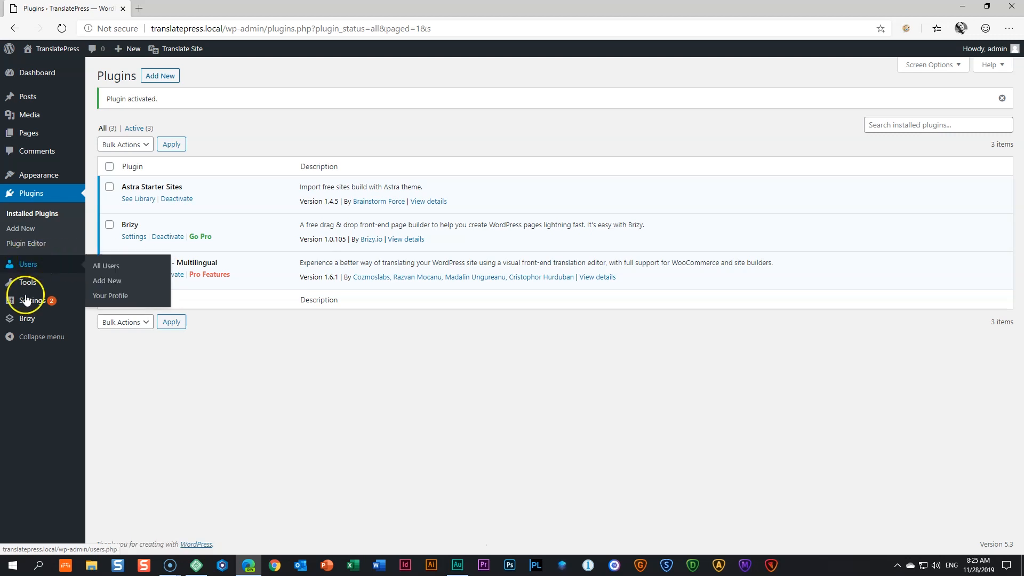
{"action": "mouse_move", "coordinate": [27, 301]}
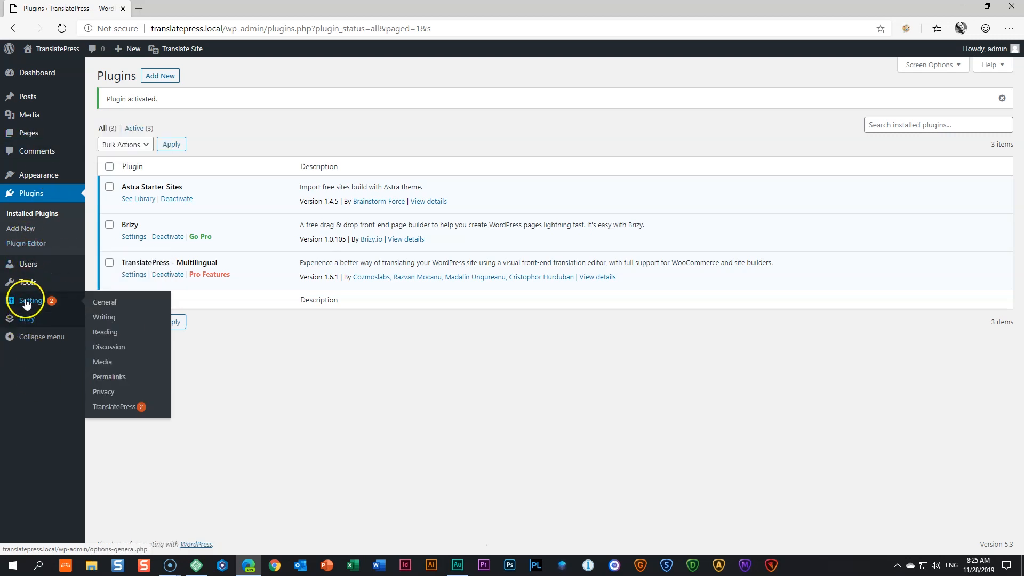
{"action": "left_click", "coordinate": [147, 408]}
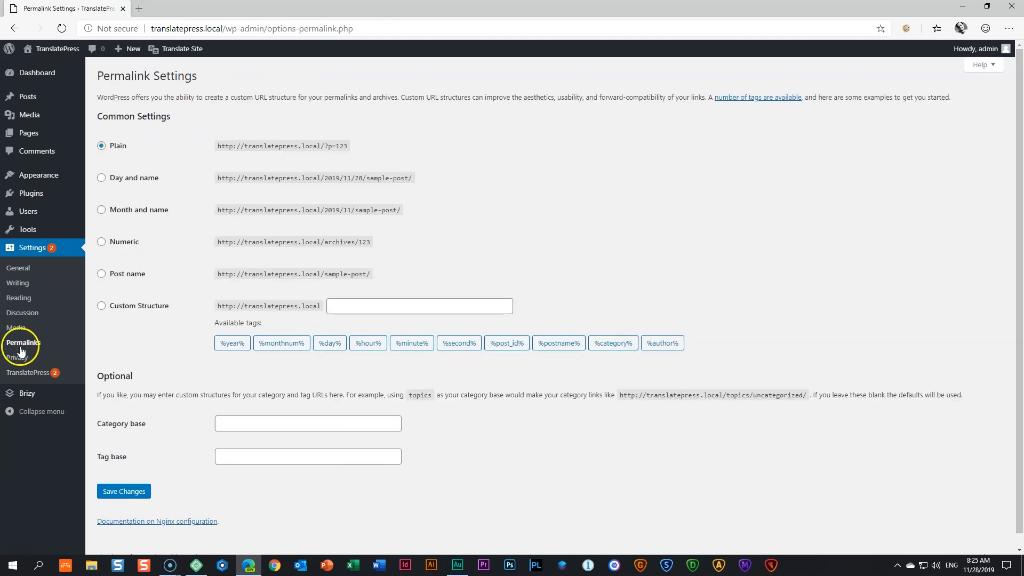
{"action": "left_click", "coordinate": [104, 273]}
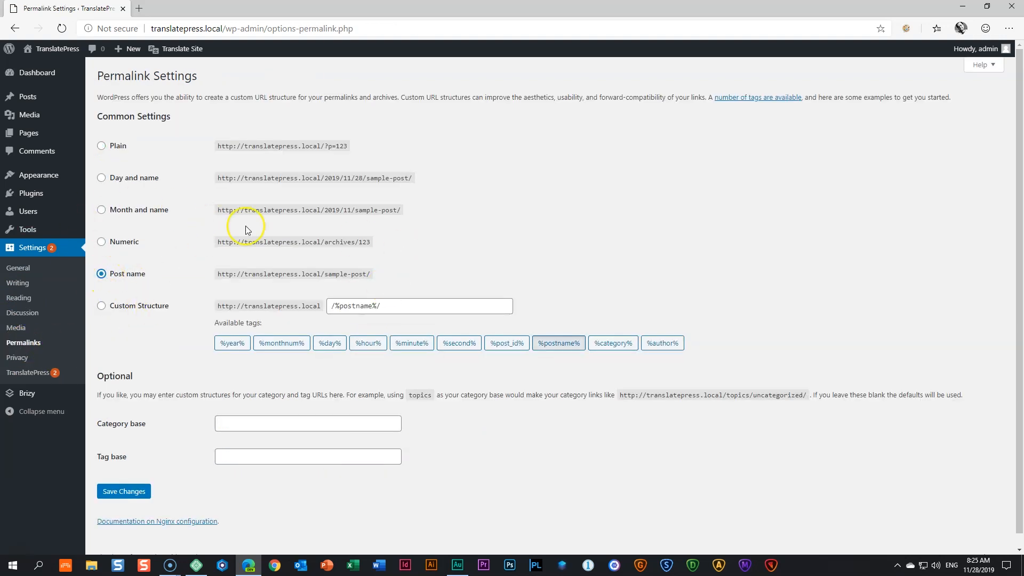
{"action": "left_click", "coordinate": [124, 491]}
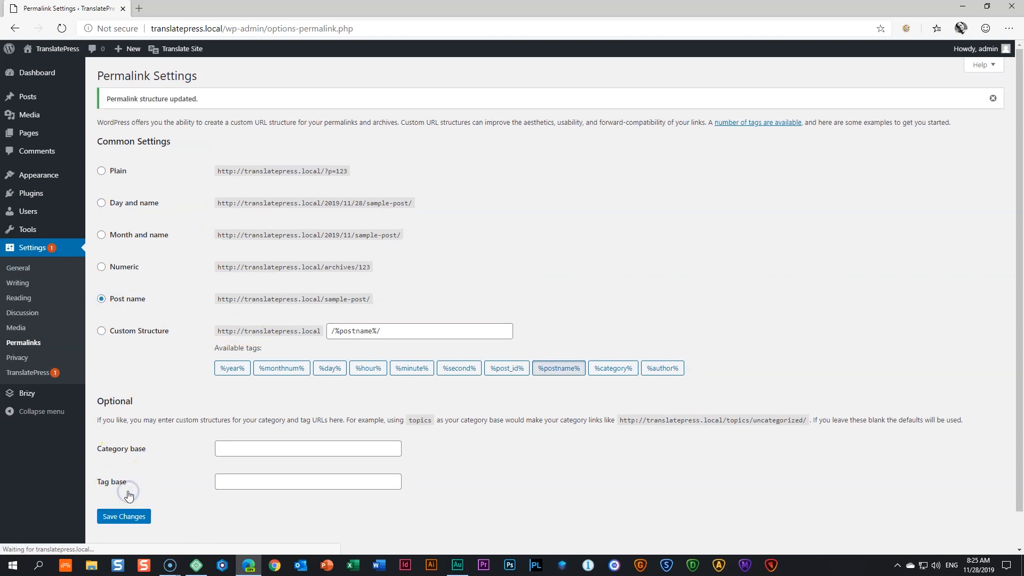
Open the TranslatePress settings and review the linked documentation on translating images and sliders, closing it when done
{"action": "left_click", "coordinate": [54, 373]}
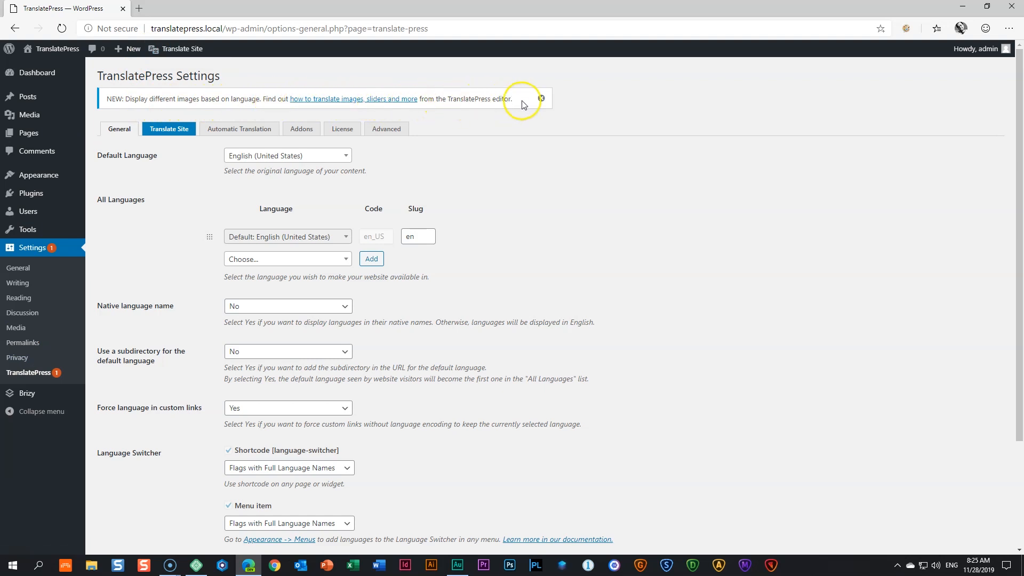
{"action": "left_click", "coordinate": [336, 100]}
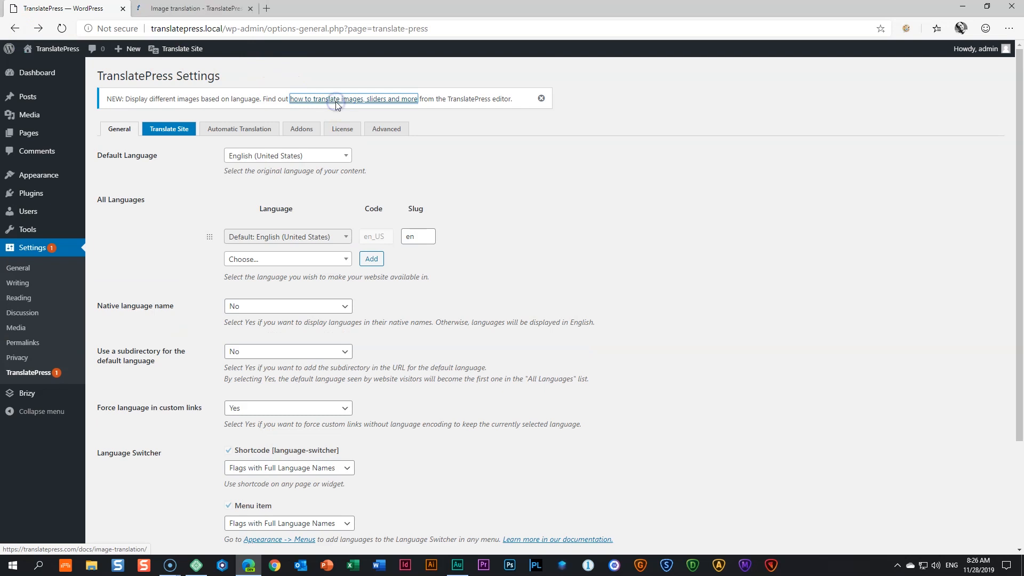
{"action": "left_click", "coordinate": [187, 15]}
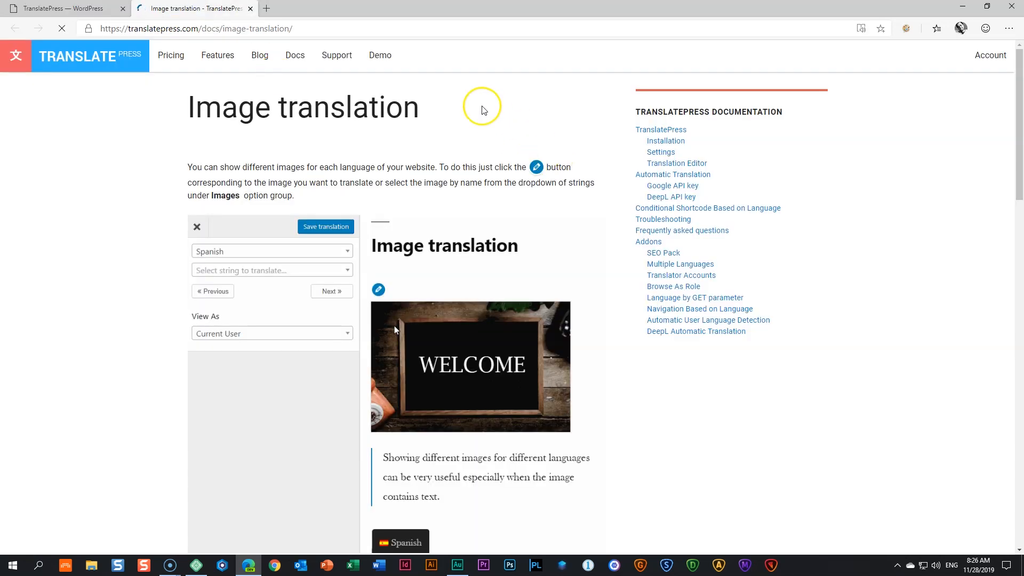
{"action": "scroll", "coordinate": [485, 116], "scroll_direction": "down", "scroll_amount": 15}
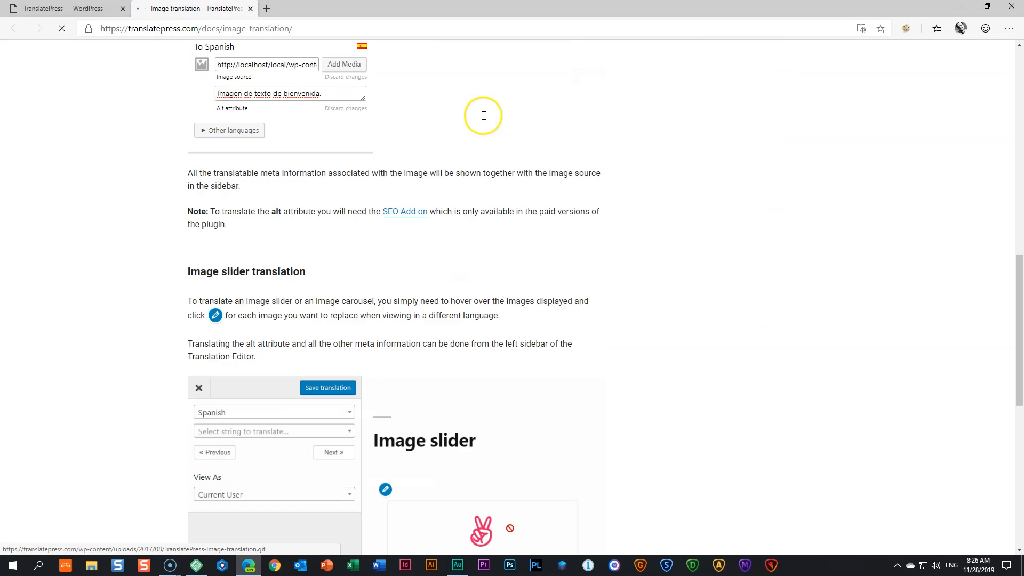
{"action": "scroll", "coordinate": [483, 117], "scroll_direction": "down", "scroll_amount": 8}
{"action": "scroll", "coordinate": [389, 133], "scroll_direction": "up", "scroll_amount": 19}
{"action": "scroll", "coordinate": [389, 133], "scroll_direction": "down", "scroll_amount": 10}
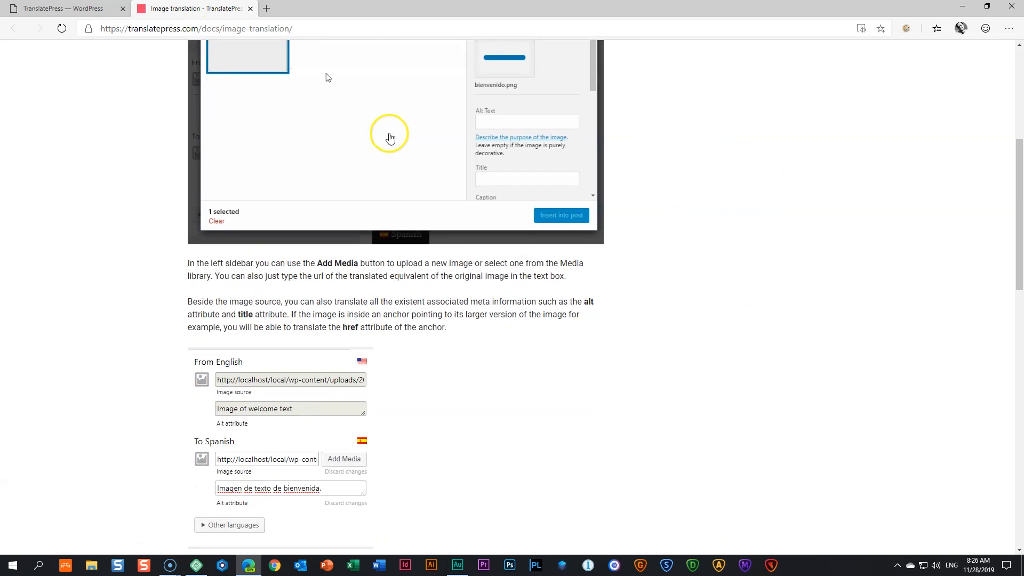
{"action": "scroll", "coordinate": [388, 135], "scroll_direction": "down", "scroll_amount": 9}
{"action": "scroll", "coordinate": [389, 134], "scroll_direction": "up", "scroll_amount": 18}
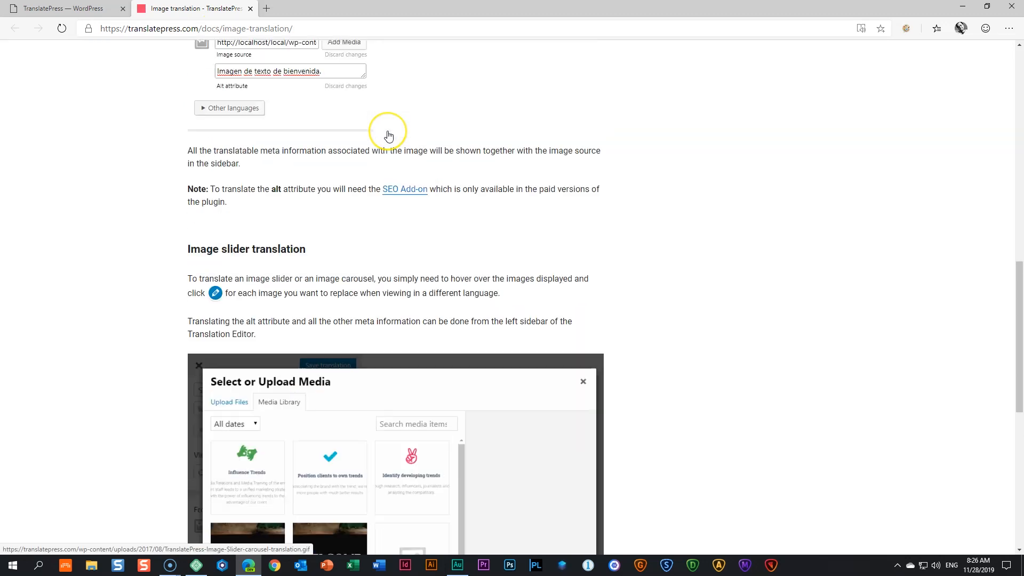
{"action": "scroll", "coordinate": [389, 134], "scroll_direction": "up", "scroll_amount": 2}
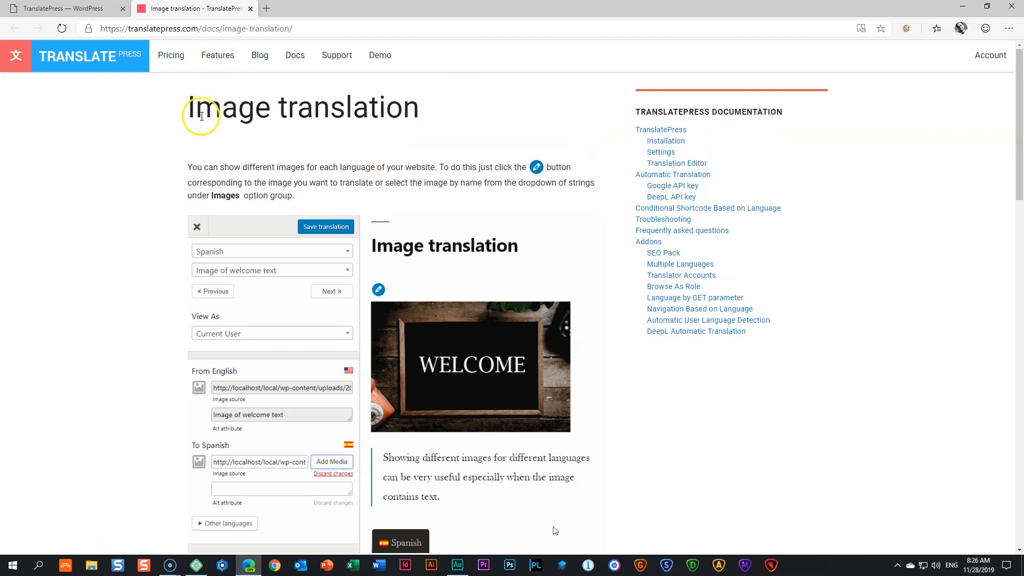
{"action": "left_click", "coordinate": [251, 9]}
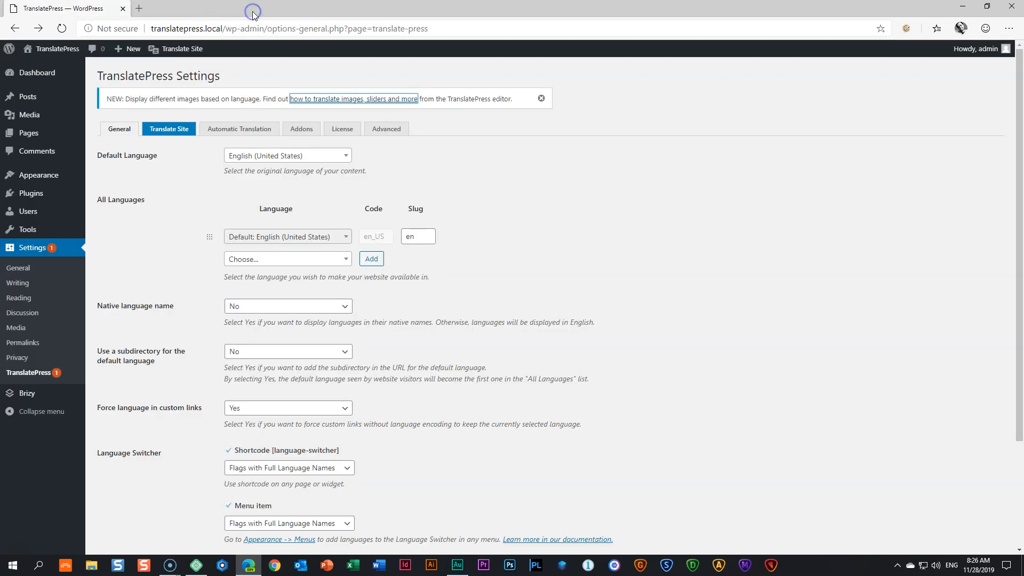
Dismiss the image translation notice and set the default language to English (South Africa)
{"action": "left_click", "coordinate": [541, 98]}
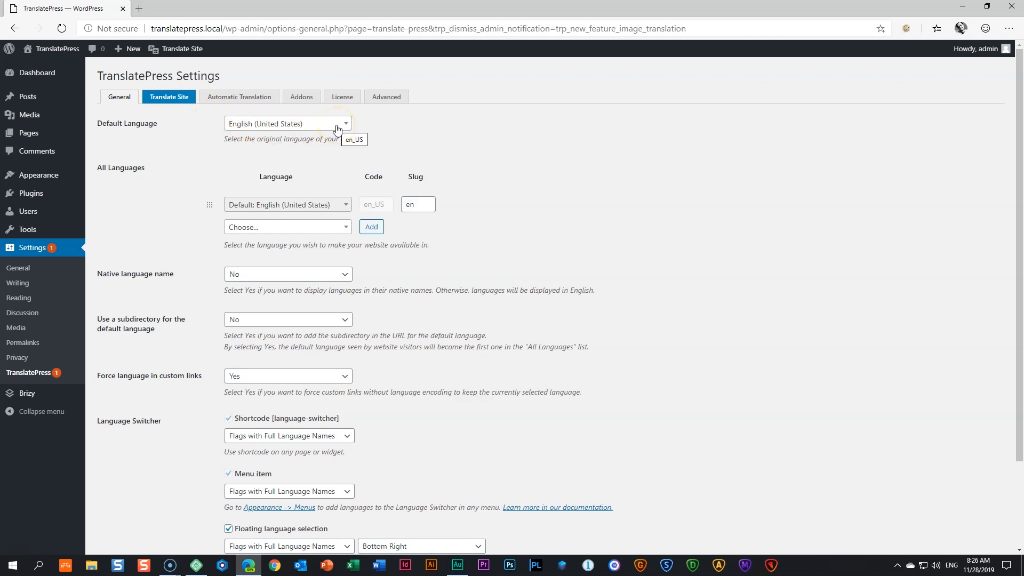
{"action": "mouse_move", "coordinate": [43, 116]}
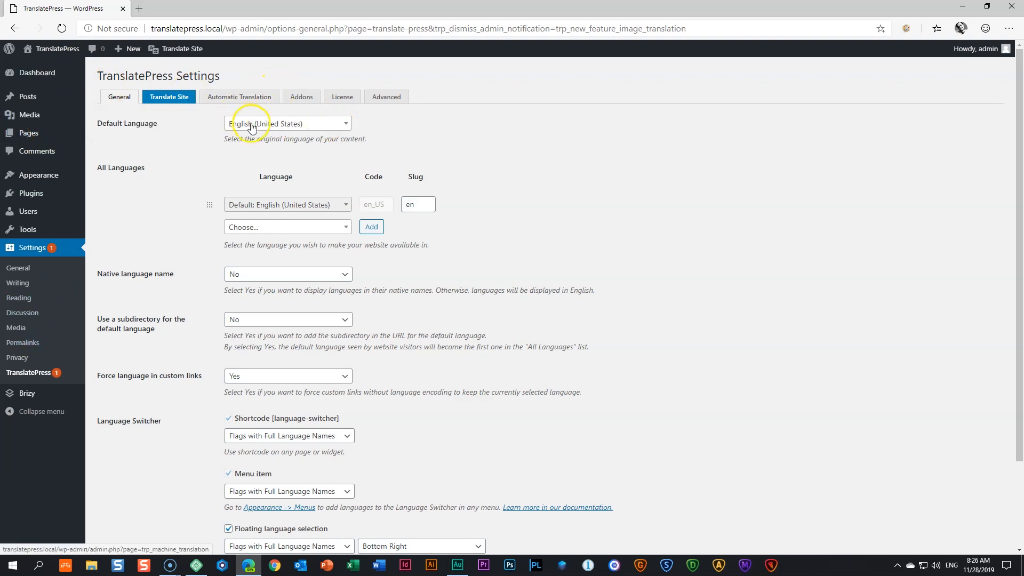
{"action": "left_click", "coordinate": [326, 130]}
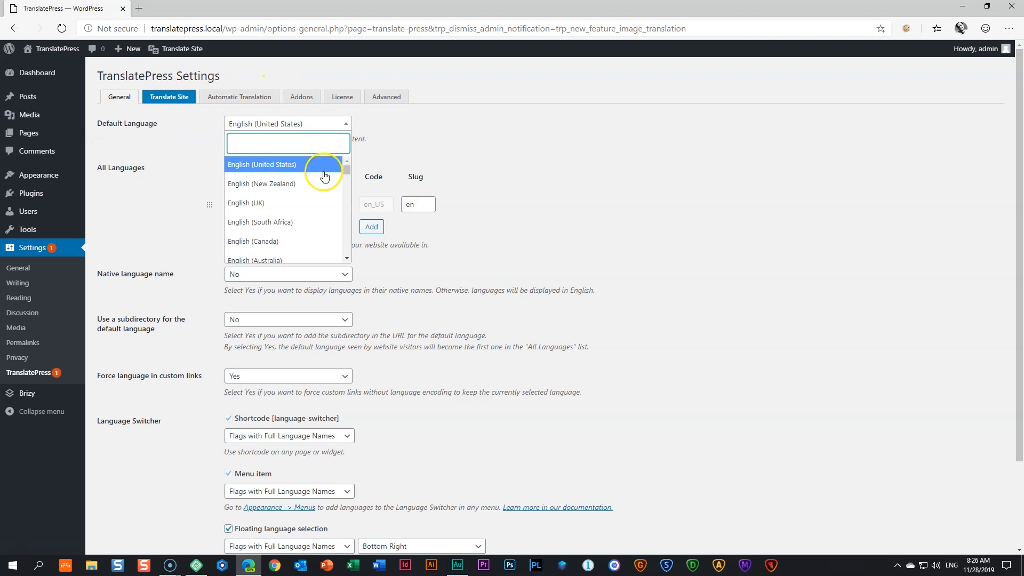
{"action": "left_click", "coordinate": [270, 223]}
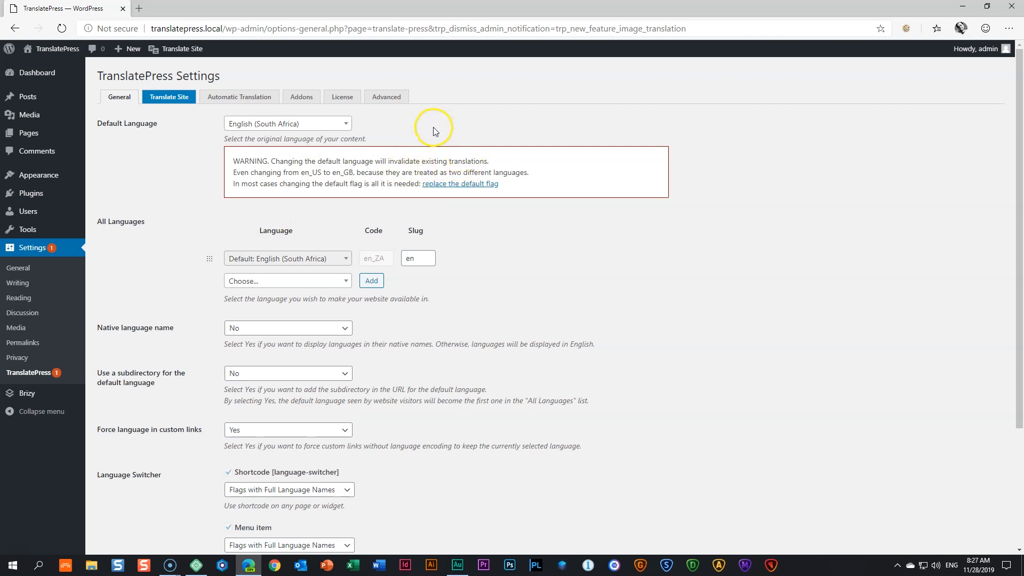
{"action": "left_click", "coordinate": [346, 124]}
{"action": "left_click", "coordinate": [387, 124]}
Add Afrikaans as a site language and set the default language to English (United States)
{"action": "left_click", "coordinate": [336, 285]}
{"action": "left_click_drag", "start_coordinate": [348, 326], "coordinate": [349, 328]}
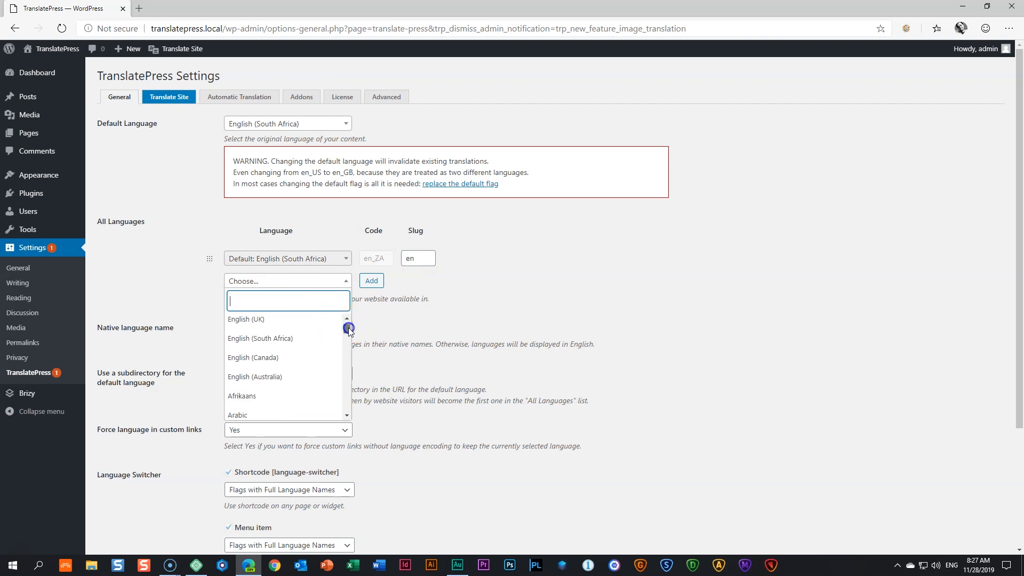
{"action": "left_click", "coordinate": [251, 396]}
{"action": "left_click", "coordinate": [371, 280]}
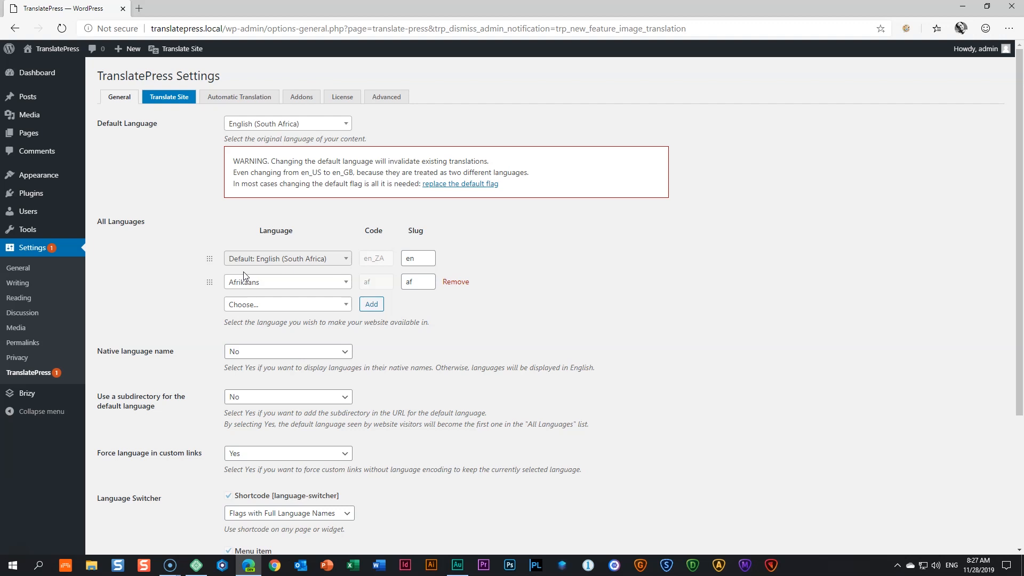
{"action": "left_click", "coordinate": [342, 125]}
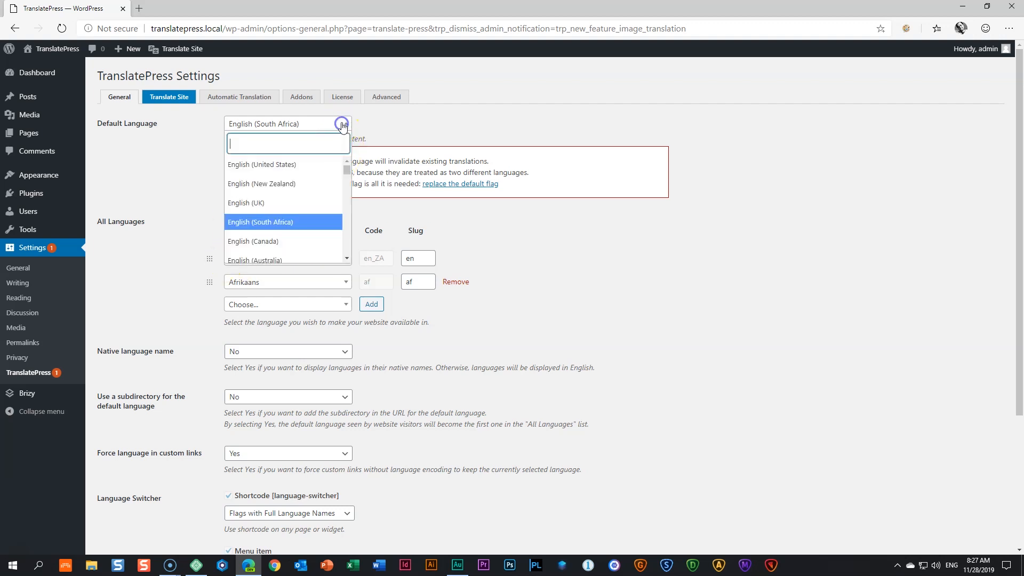
{"action": "left_click", "coordinate": [272, 166]}
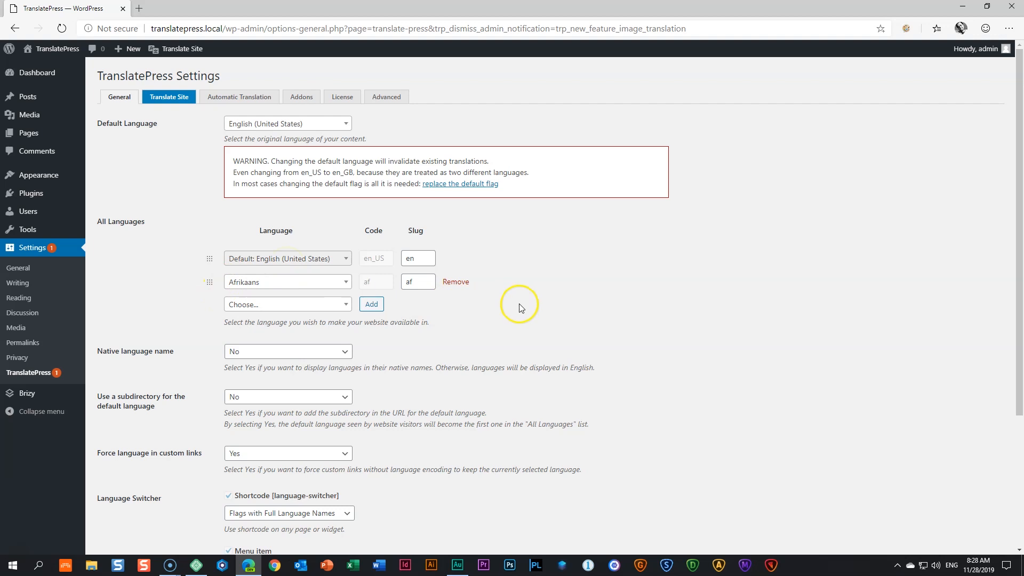
Try to add Moroccan Arabic as a further site language
{"action": "left_click", "coordinate": [337, 305]}
{"action": "scroll", "coordinate": [292, 389], "scroll_direction": "down", "scroll_amount": 3}
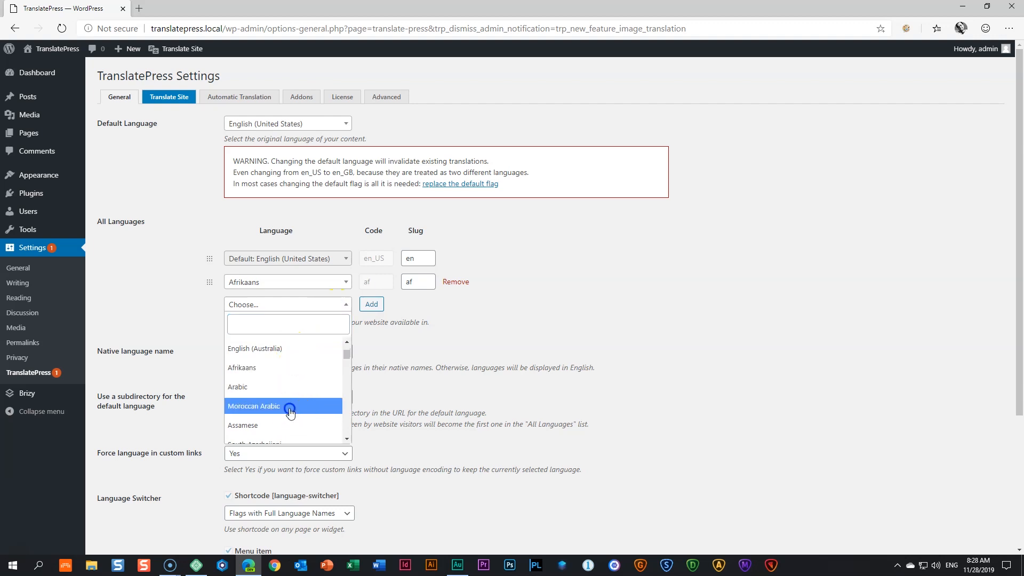
{"action": "left_click", "coordinate": [290, 410]}
{"action": "left_click", "coordinate": [372, 305]}
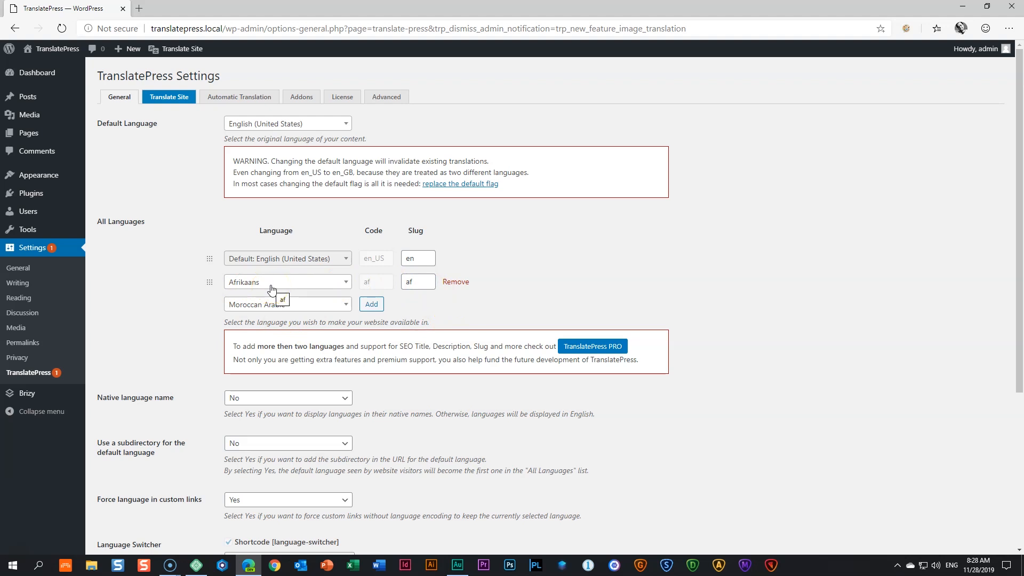
Review the native name, subdirectory, custom link and language switcher options, and save the TranslatePress settings
{"action": "scroll", "coordinate": [272, 290], "scroll_direction": "down", "scroll_amount": 3}
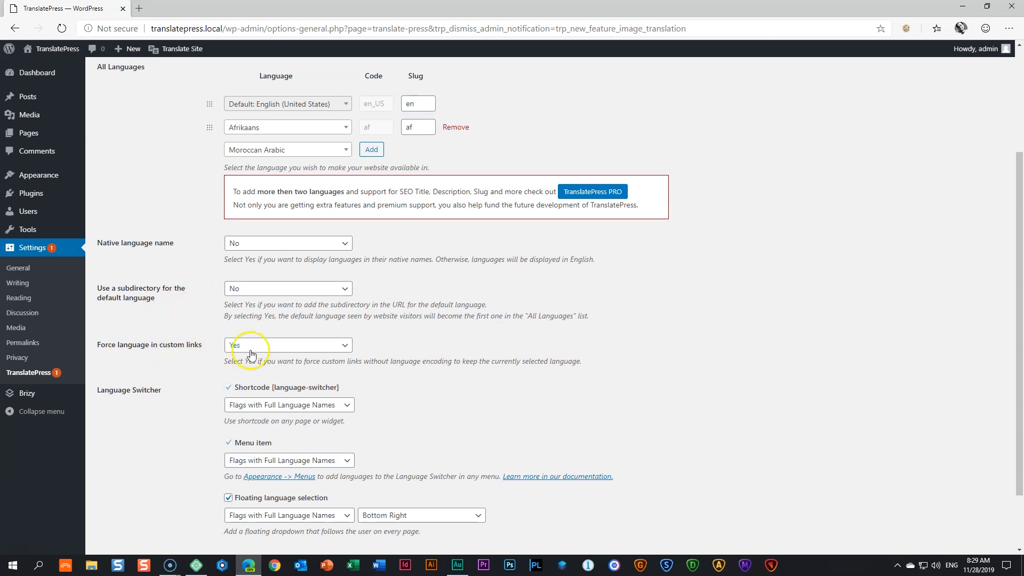
{"action": "scroll", "coordinate": [693, 381], "scroll_direction": "down", "scroll_amount": 2}
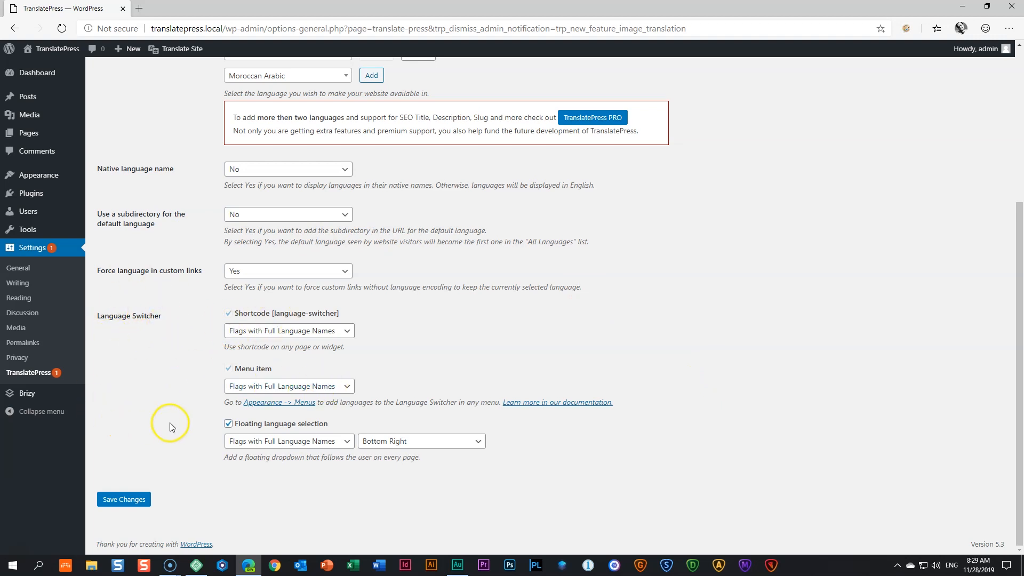
{"action": "left_click", "coordinate": [597, 445]}
{"action": "scroll", "coordinate": [495, 361], "scroll_direction": "up", "scroll_amount": 5}
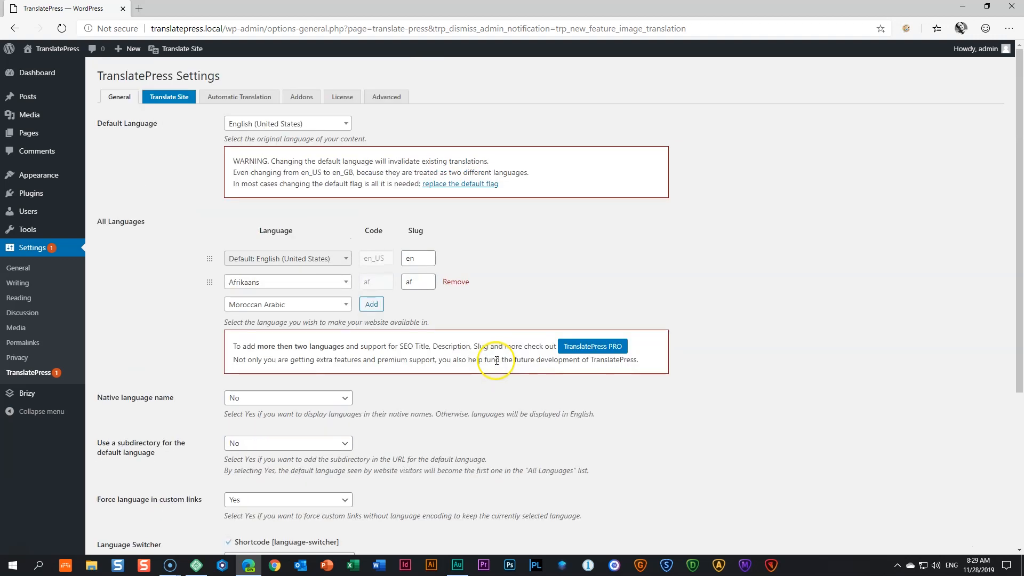
{"action": "scroll", "coordinate": [370, 315], "scroll_direction": "down", "scroll_amount": 5}
{"action": "left_click", "coordinate": [111, 499]}
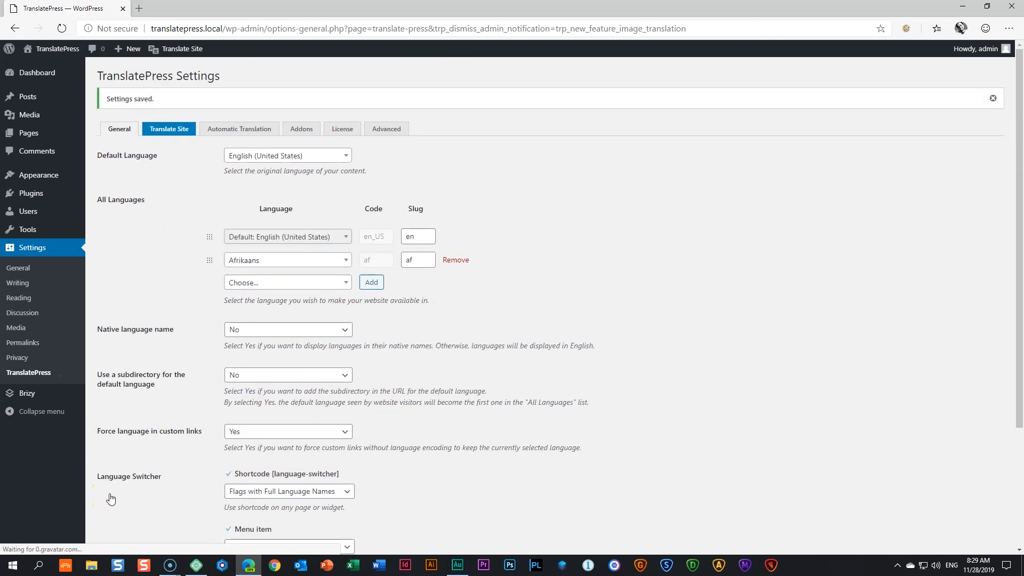
Open the site's front page and look through its content with the floating language switcher
{"action": "left_click", "coordinate": [50, 50]}
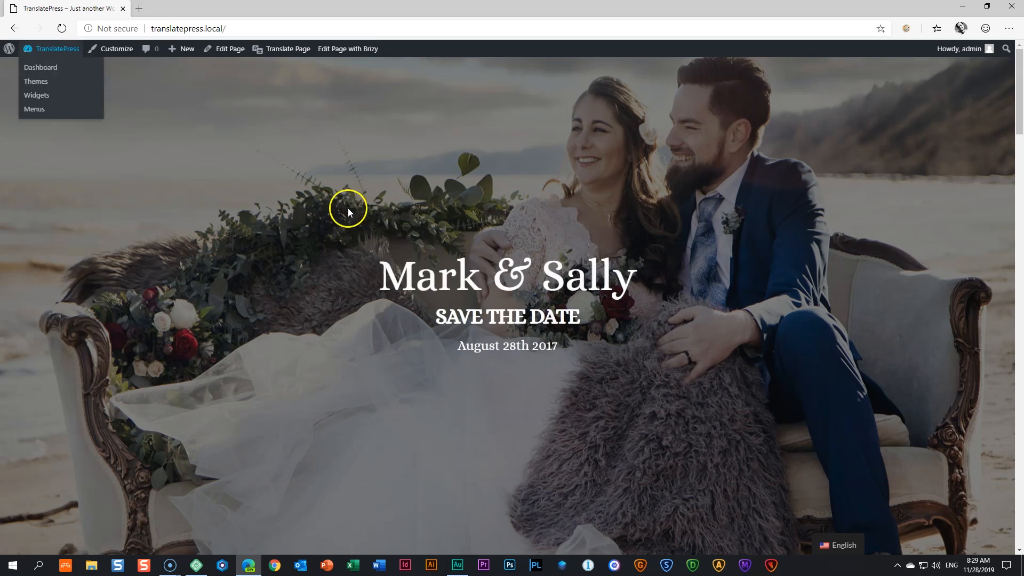
{"action": "scroll", "coordinate": [351, 208], "scroll_direction": "down", "scroll_amount": 12}
{"action": "scroll", "coordinate": [356, 211], "scroll_direction": "down", "scroll_amount": 1}
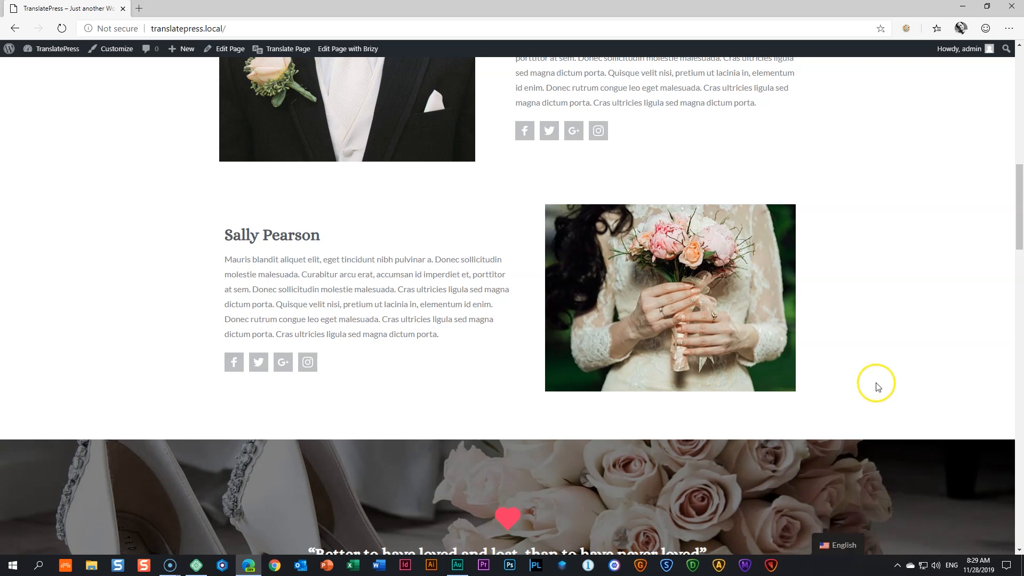
Preview the whole front page in Afrikaans using the floating language switcher, and return it to English
{"action": "mouse_move", "coordinate": [827, 547]}
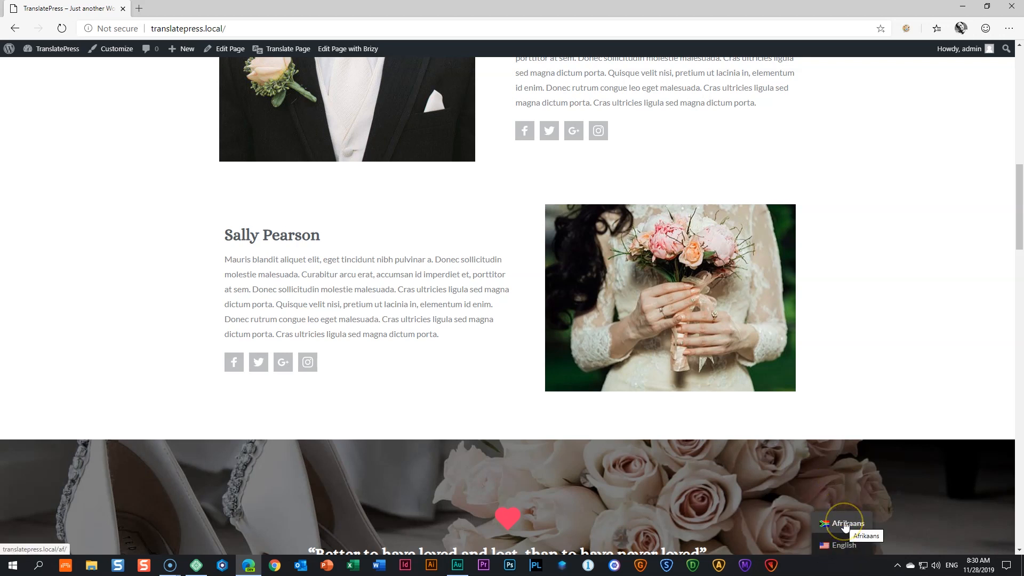
{"action": "left_click", "coordinate": [844, 524]}
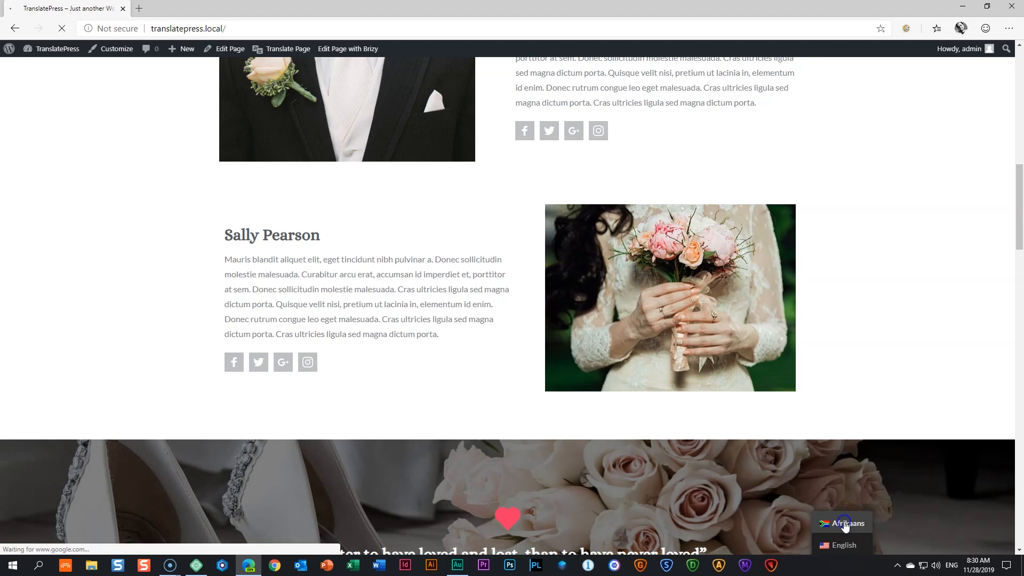
{"action": "scroll", "coordinate": [838, 506], "scroll_direction": "down", "scroll_amount": 15}
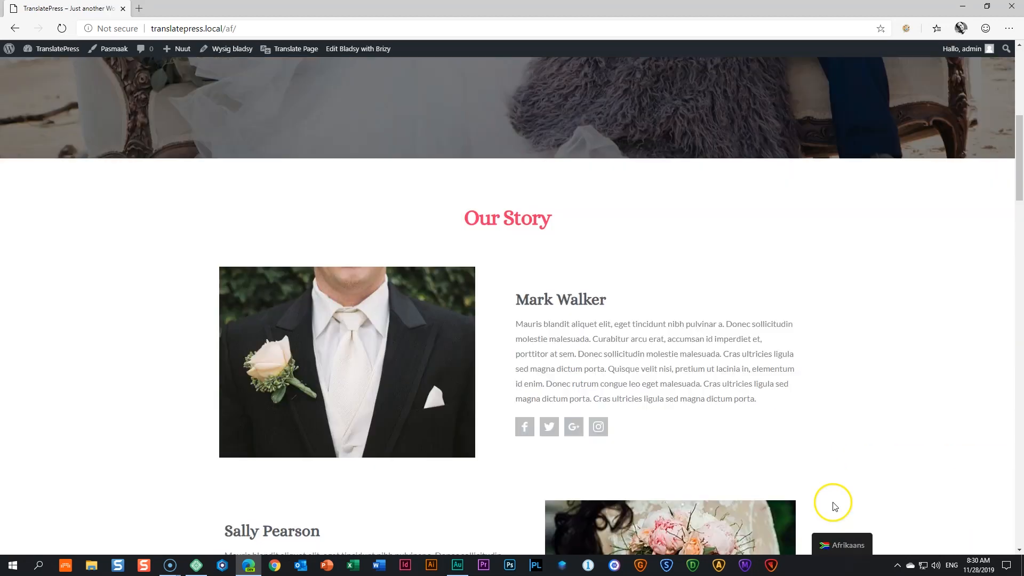
{"action": "scroll", "coordinate": [835, 505], "scroll_direction": "down", "scroll_amount": 20}
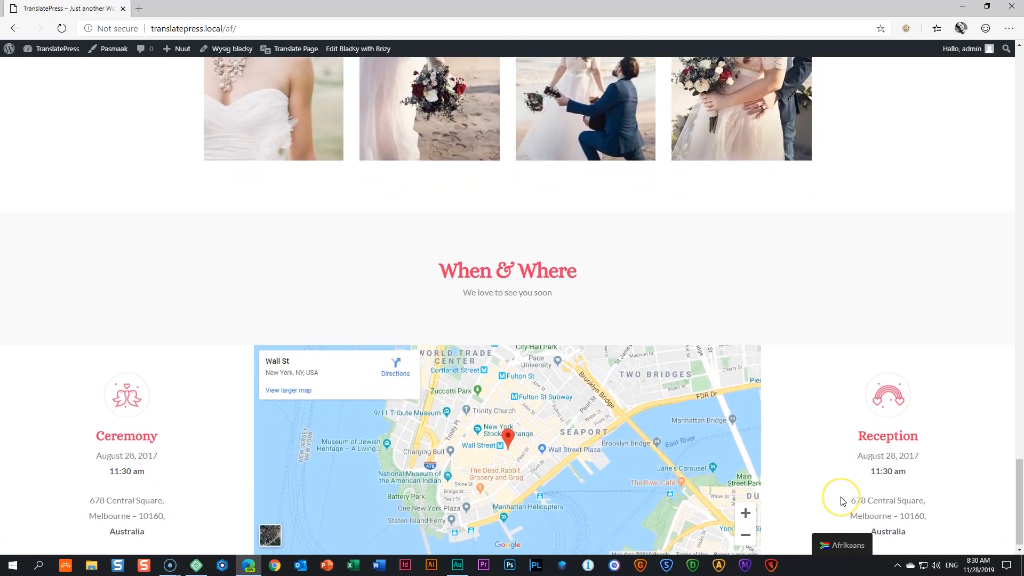
{"action": "scroll", "coordinate": [841, 504], "scroll_direction": "up", "scroll_amount": 20}
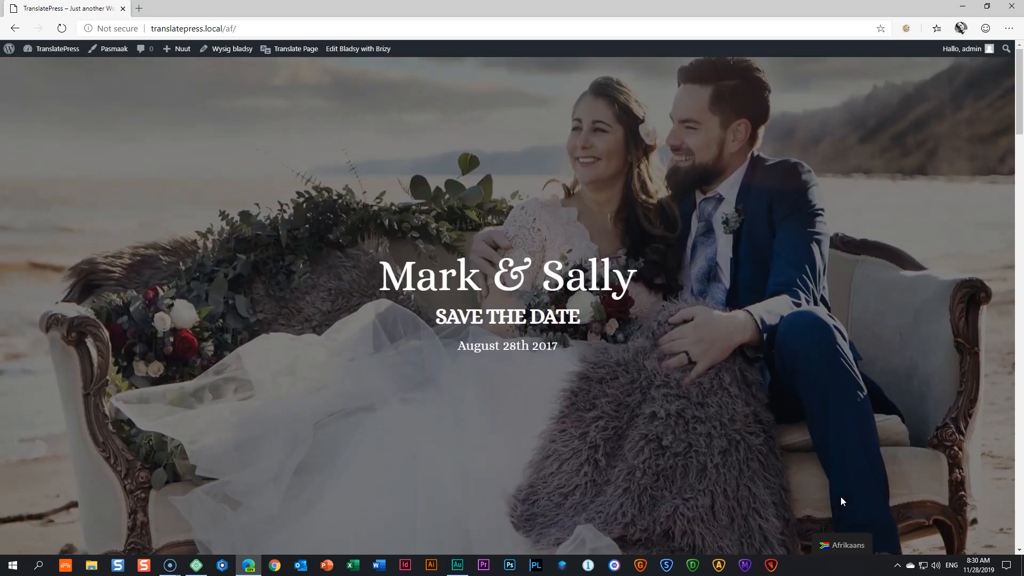
{"action": "left_click", "coordinate": [841, 543]}
{"action": "left_click", "coordinate": [844, 526]}
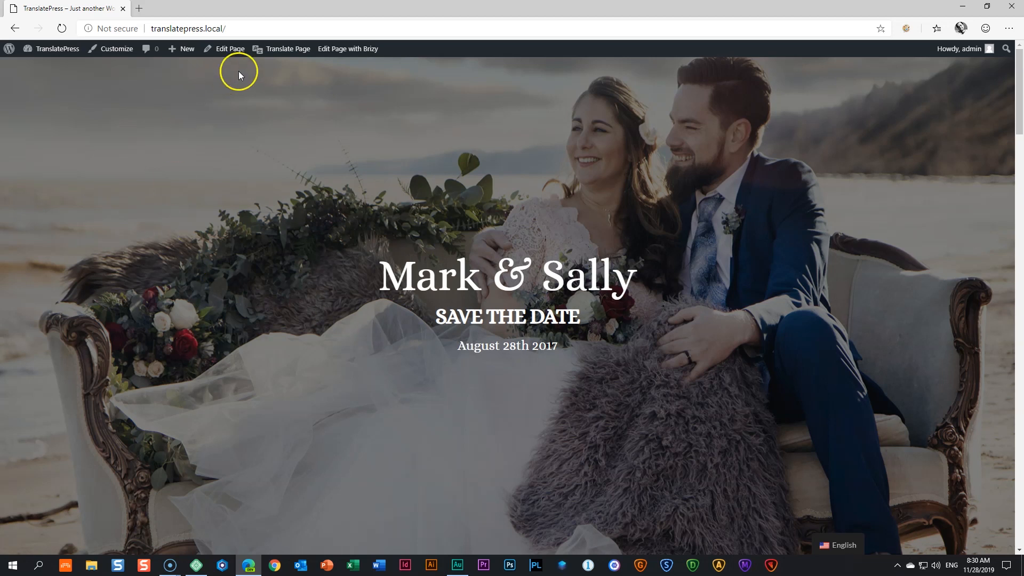
Open the front page in the TranslatePress translation editor and look through the page preview
{"action": "mouse_move", "coordinate": [288, 54]}
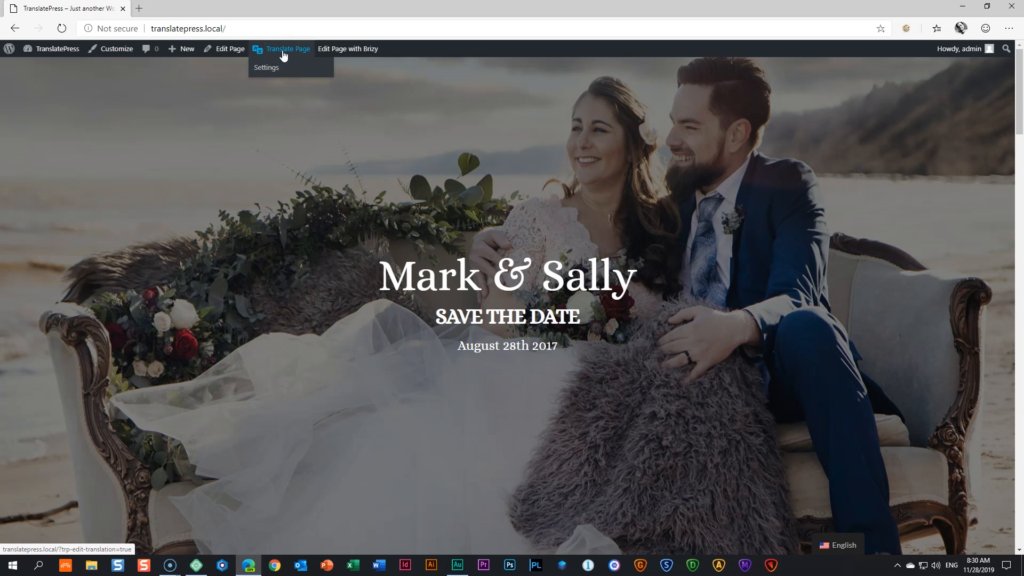
{"action": "left_click", "coordinate": [284, 52]}
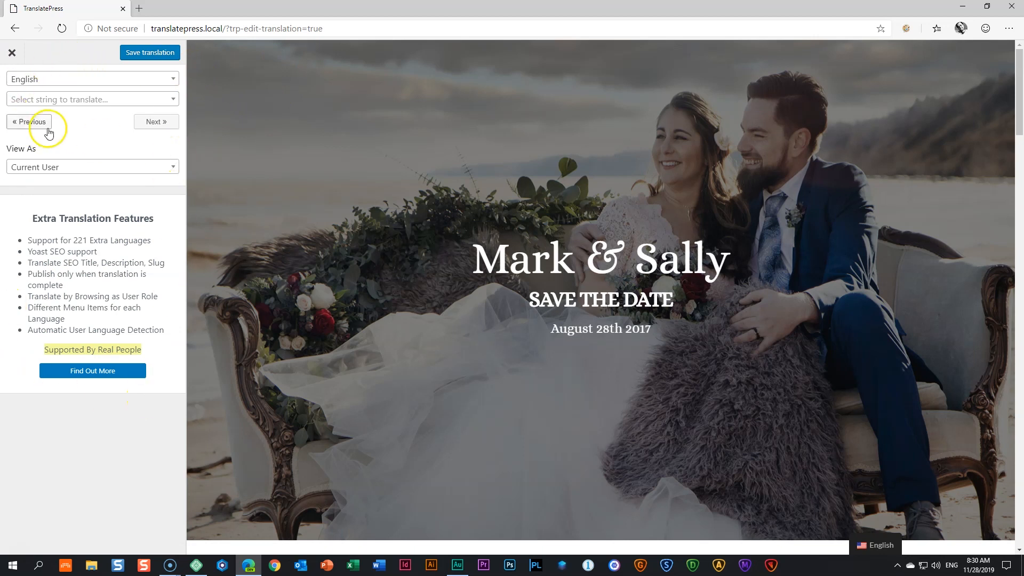
{"action": "scroll", "coordinate": [553, 205], "scroll_direction": "down", "scroll_amount": 8}
{"action": "scroll", "coordinate": [552, 205], "scroll_direction": "down", "scroll_amount": 20}
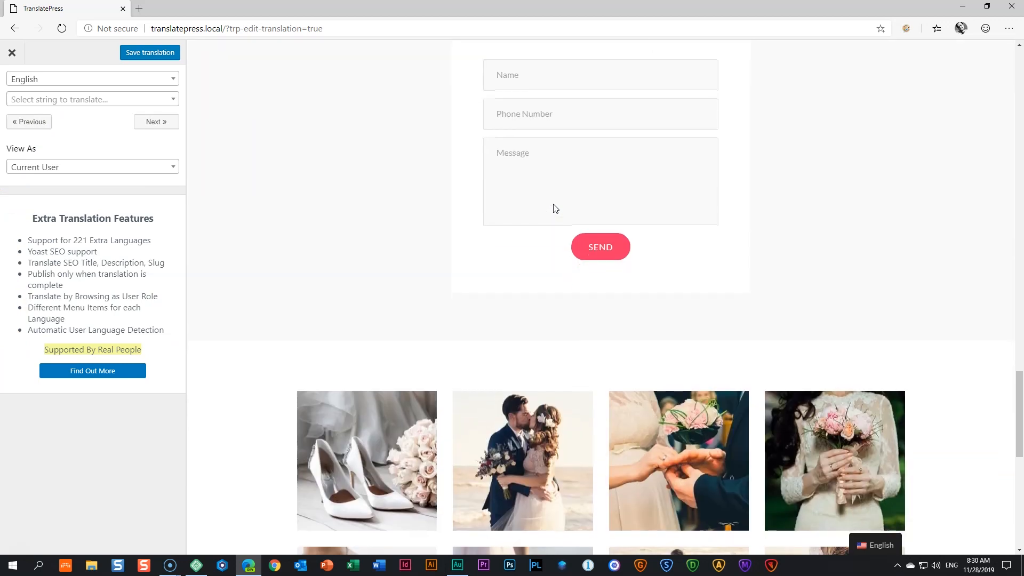
{"action": "scroll", "coordinate": [554, 205], "scroll_direction": "up", "scroll_amount": 20}
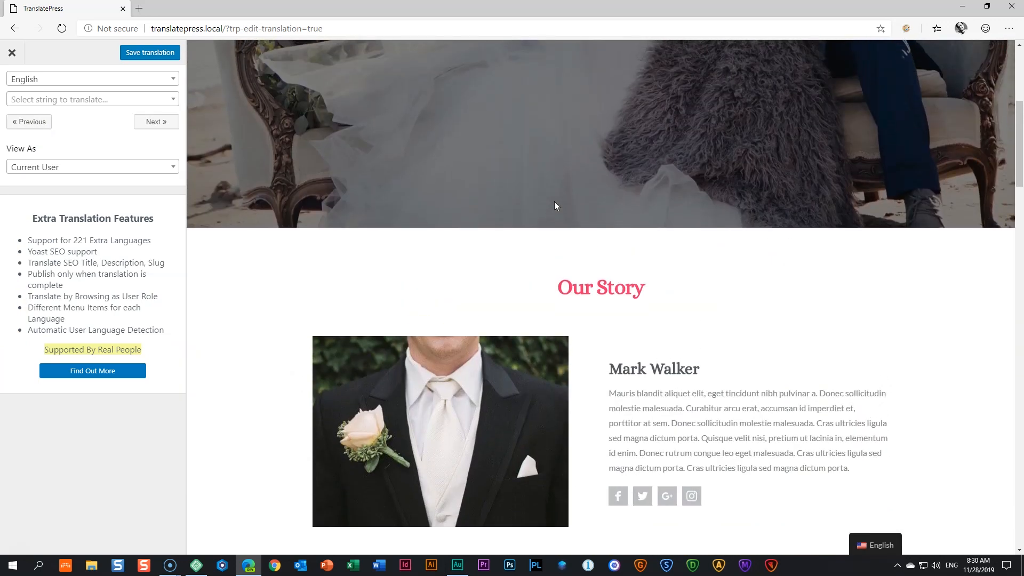
{"action": "scroll", "coordinate": [555, 205], "scroll_direction": "up", "scroll_amount": 5}
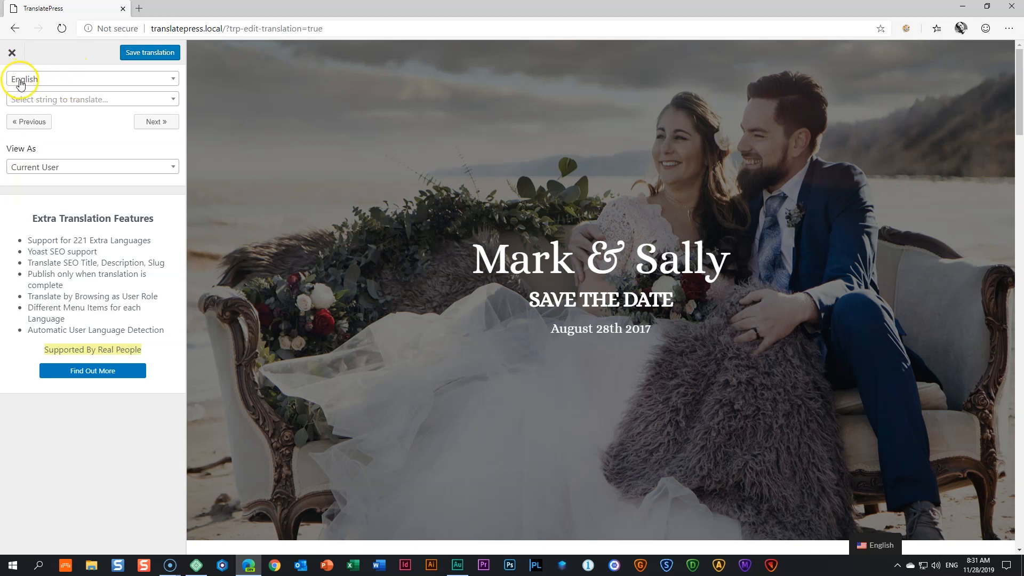
Switch the translation editor to Afrikaans to view that version of the page, and return it to English
{"action": "left_click", "coordinate": [59, 80]}
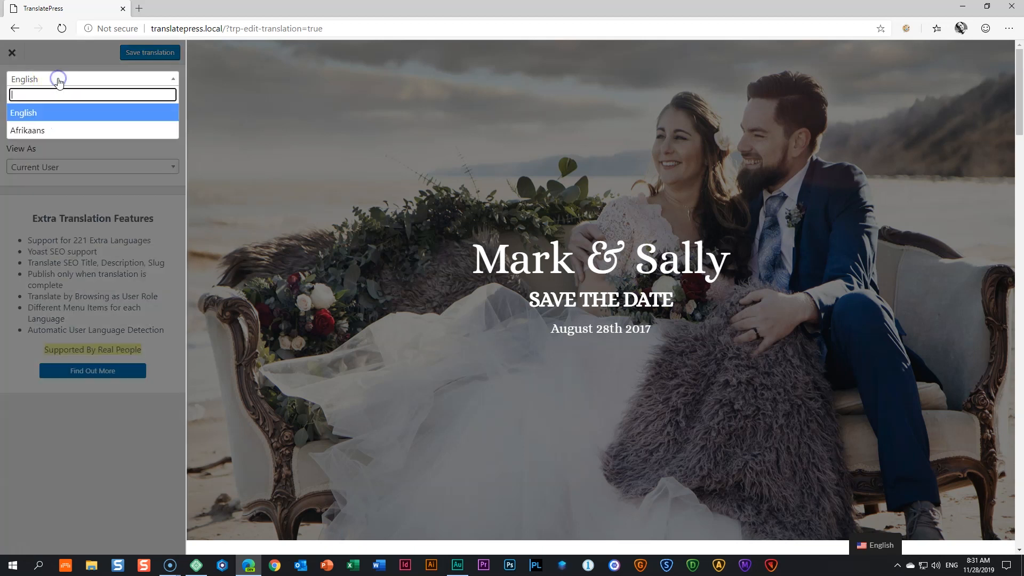
{"action": "left_click", "coordinate": [33, 132]}
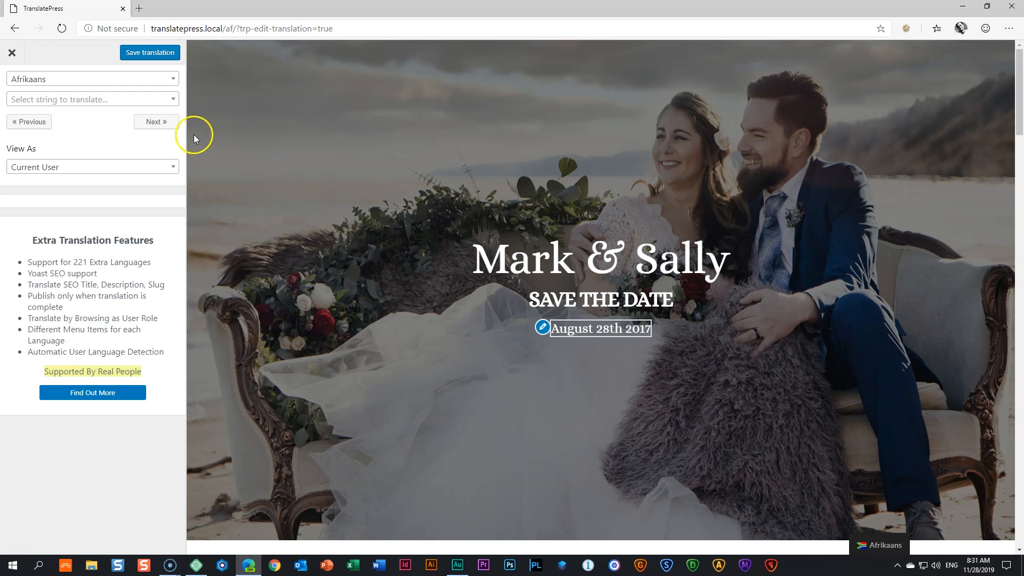
{"action": "left_click", "coordinate": [171, 79]}
{"action": "left_click", "coordinate": [44, 111]}
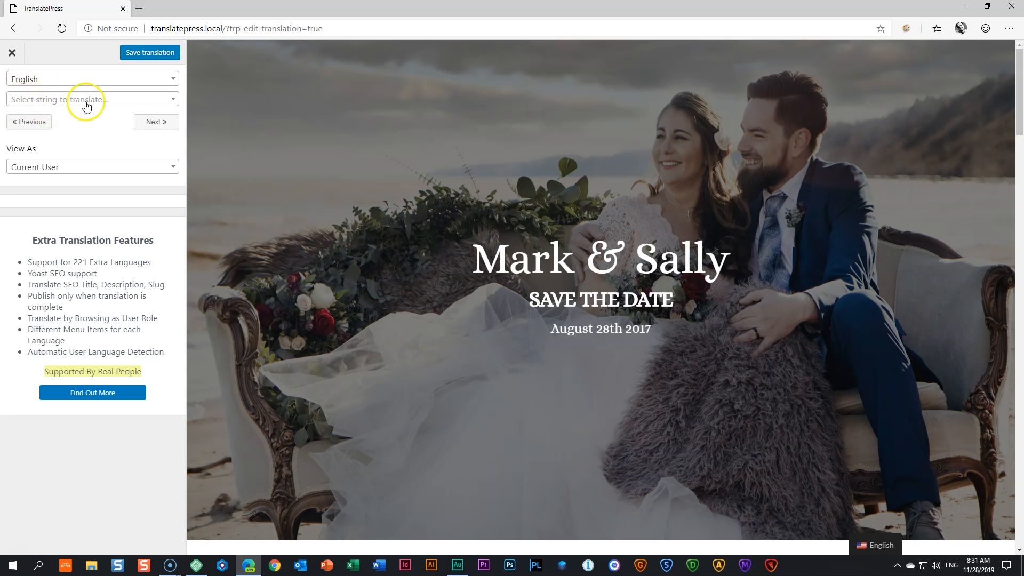
Browse the translatable strings and images, and select the main heading with the couple's names for translation
{"action": "left_click", "coordinate": [169, 102]}
{"action": "left_click_drag", "start_coordinate": [172, 155], "coordinate": [170, 268]}
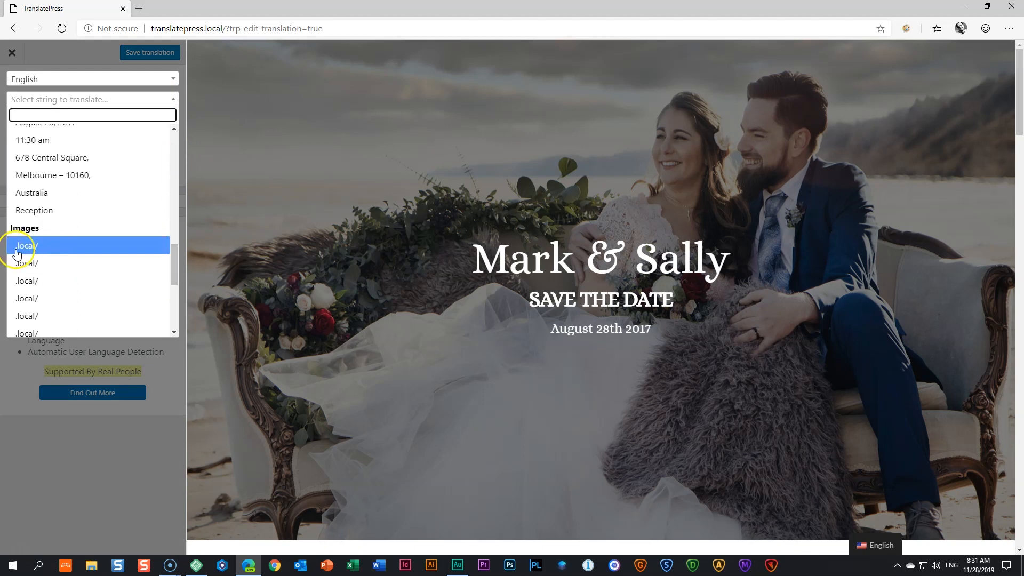
{"action": "scroll", "coordinate": [17, 254], "scroll_direction": "up", "scroll_amount": 1}
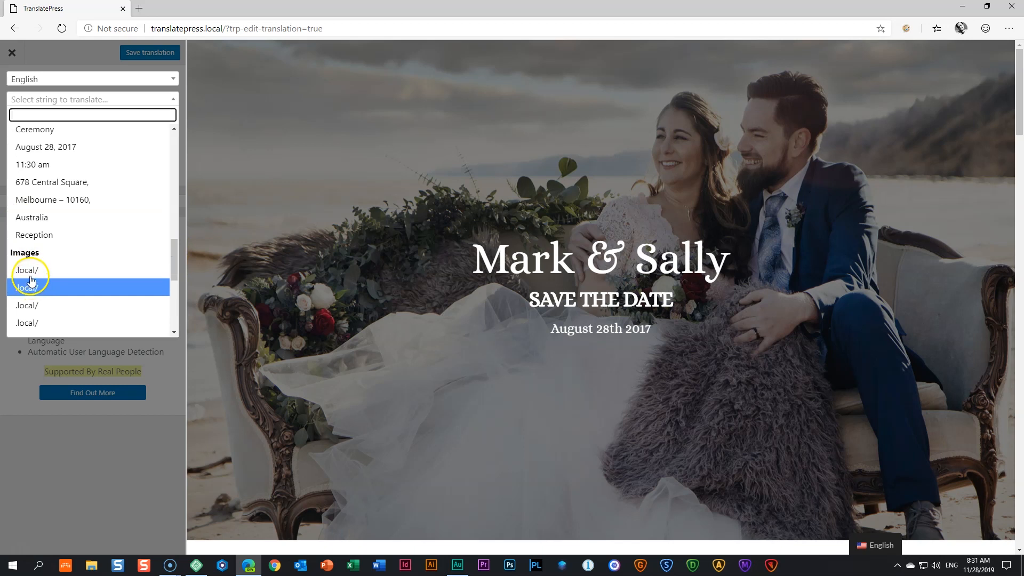
{"action": "left_click_drag", "start_coordinate": [172, 250], "coordinate": [180, 120]}
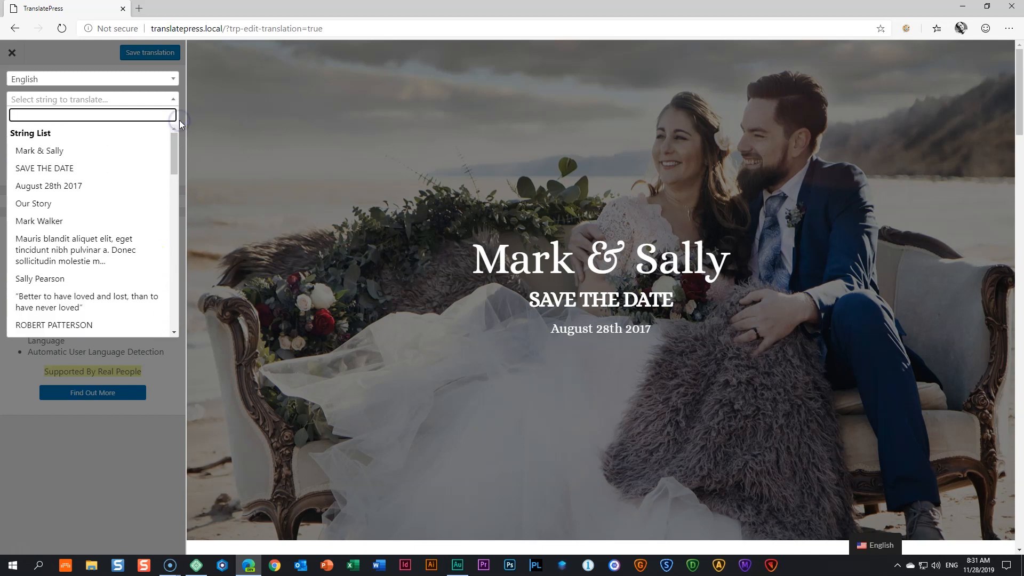
{"action": "left_click", "coordinate": [41, 155]}
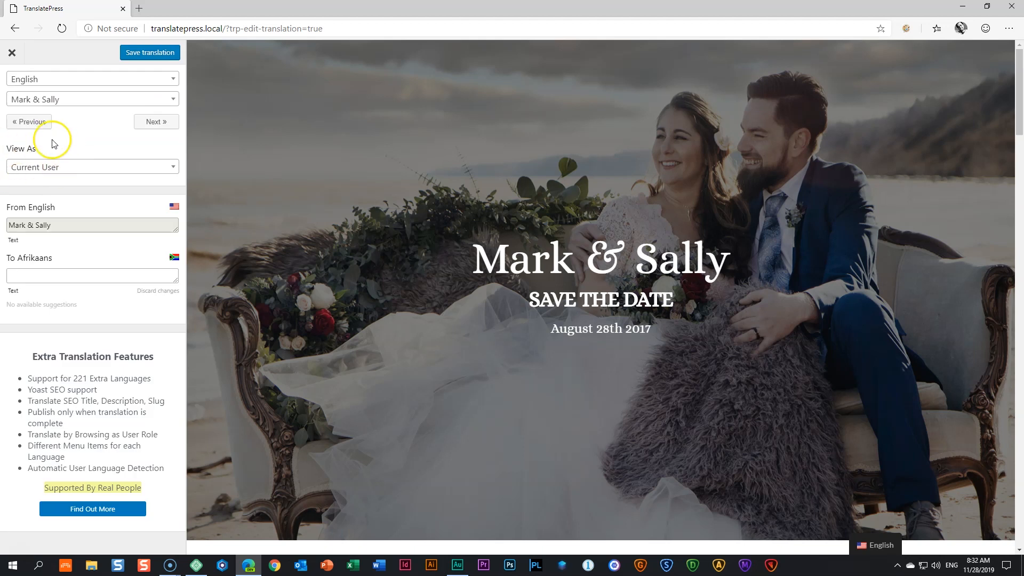
Translate the main heading with the Afrikaans versions of the couple's first names, and save the translation
{"action": "left_click", "coordinate": [42, 167]}
{"action": "left_click", "coordinate": [42, 169]}
{"action": "left_click", "coordinate": [36, 276]}
{"action": "left_click", "coordinate": [35, 277]}
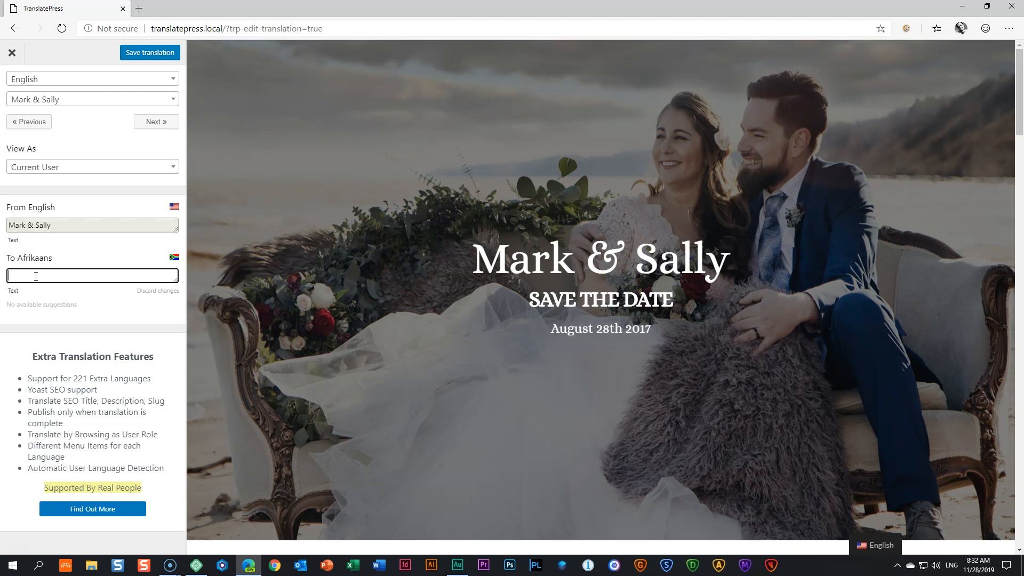
{"action": "type", "text": "Markus & Sandra"}
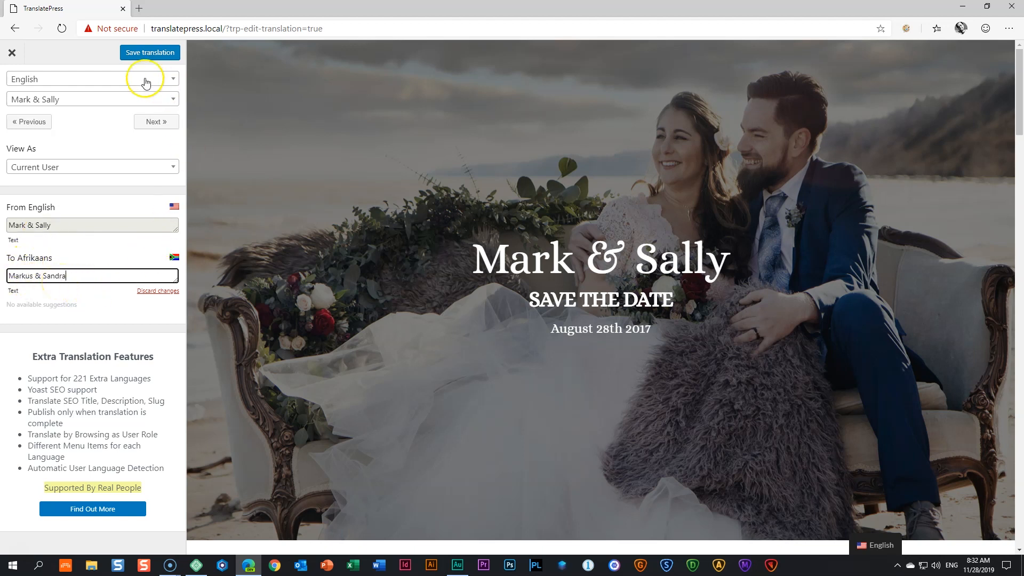
{"action": "left_click", "coordinate": [143, 54]}
Switch the translation editor to Afrikaans and look over the translated page preview
{"action": "left_click", "coordinate": [24, 80]}
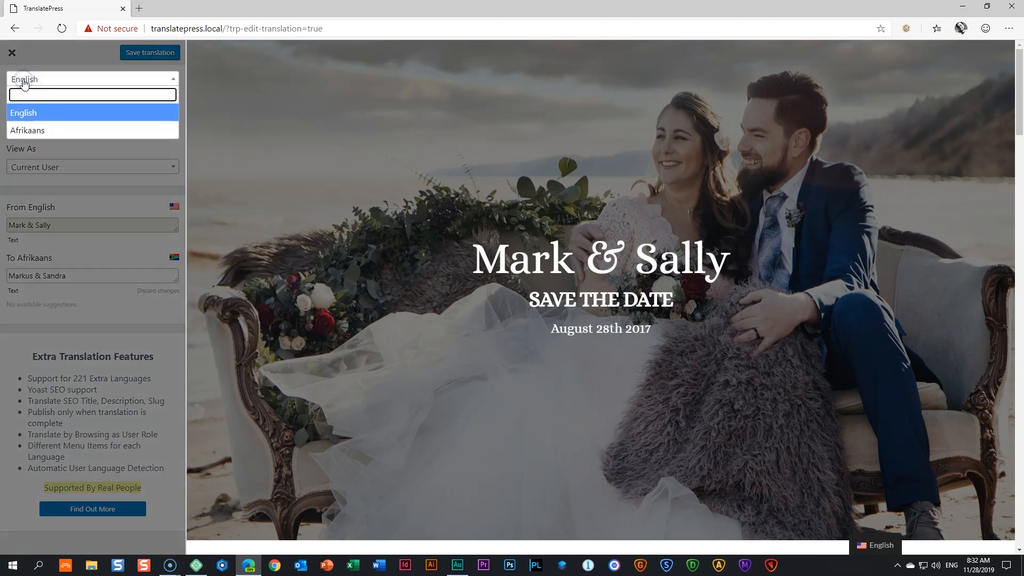
{"action": "left_click", "coordinate": [27, 130]}
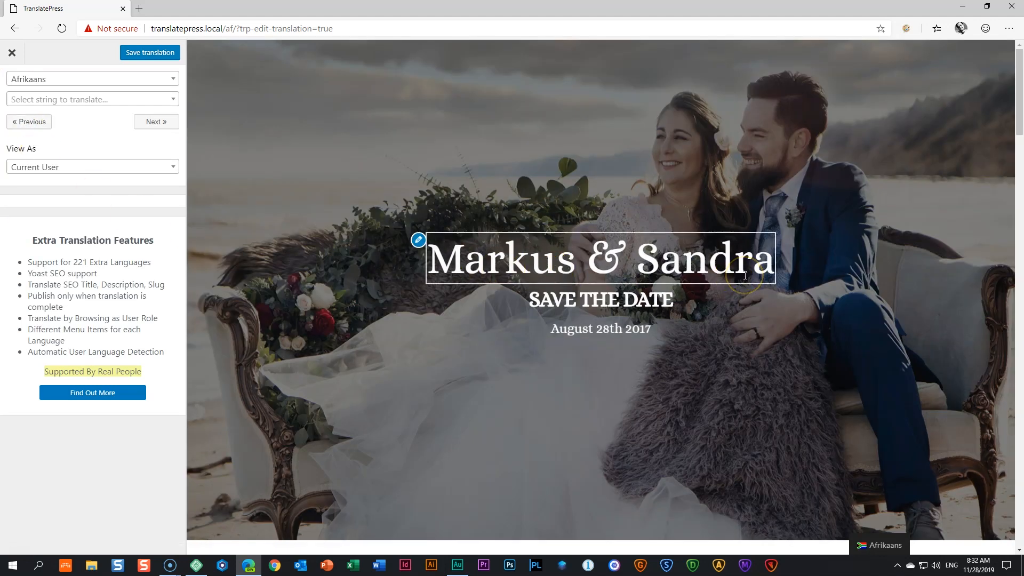
{"action": "scroll", "coordinate": [693, 298], "scroll_direction": "down", "scroll_amount": 2}
{"action": "scroll", "coordinate": [694, 299], "scroll_direction": "down", "scroll_amount": 6}
{"action": "scroll", "coordinate": [688, 295], "scroll_direction": "up", "scroll_amount": 8}
Translate the "SAVE THE DATE" string into Afrikaans as "Boek die Datum" and save the translation
{"action": "left_click", "coordinate": [107, 103]}
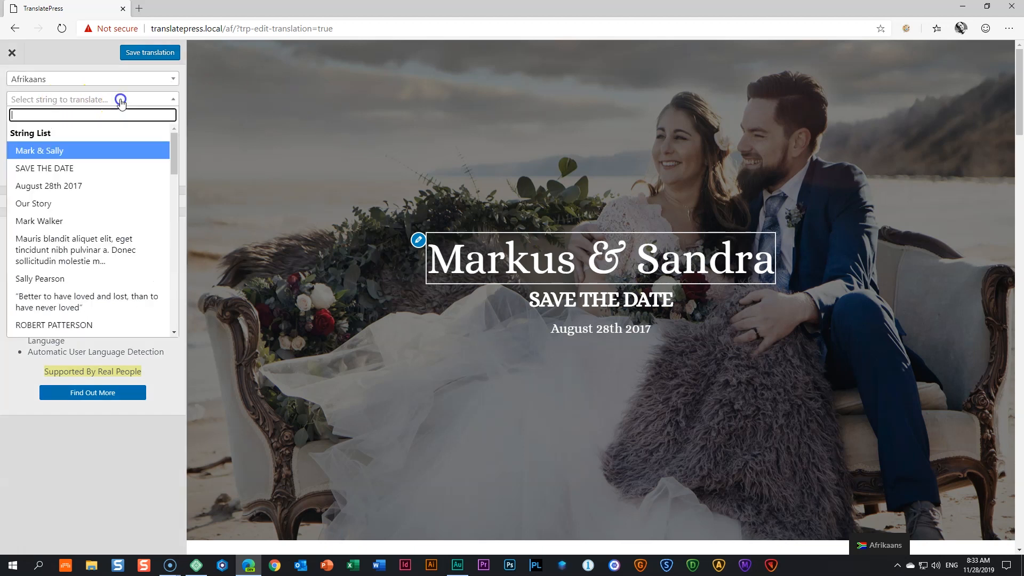
{"action": "left_click", "coordinate": [56, 169]}
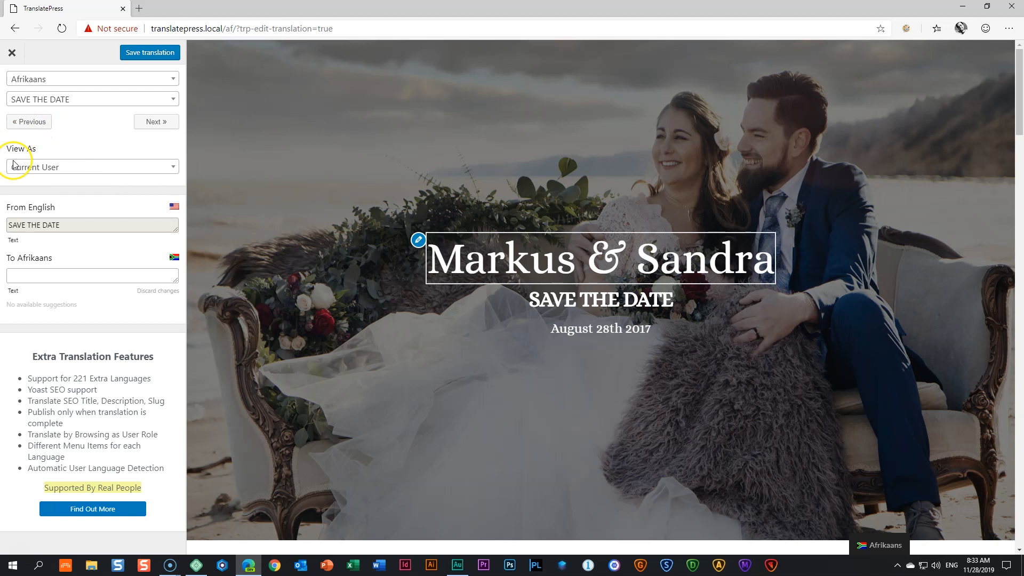
{"action": "left_click", "coordinate": [34, 277]}
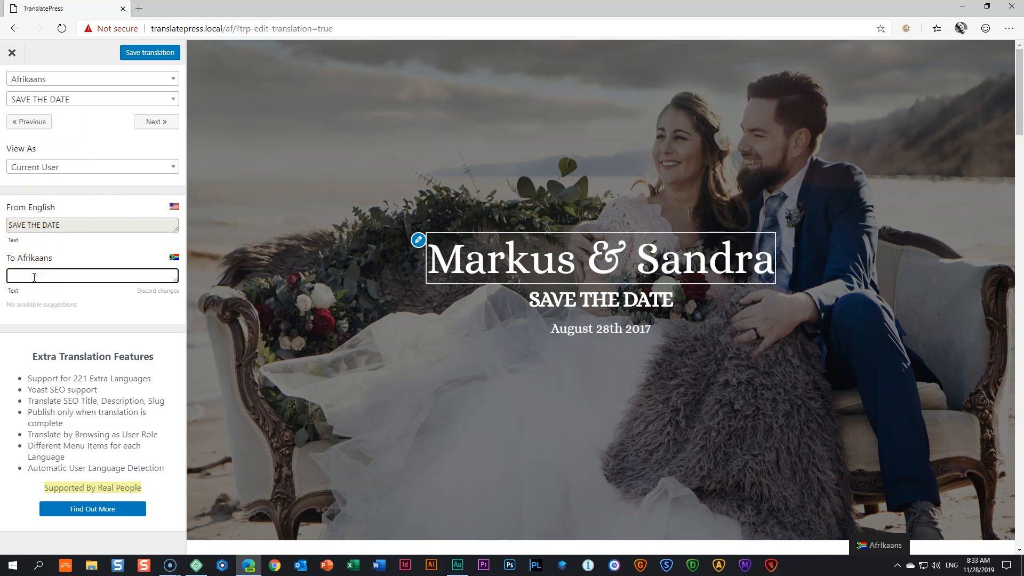
{"action": "type", "text": "Boek die Datum"}
{"action": "left_click", "coordinate": [153, 54]}
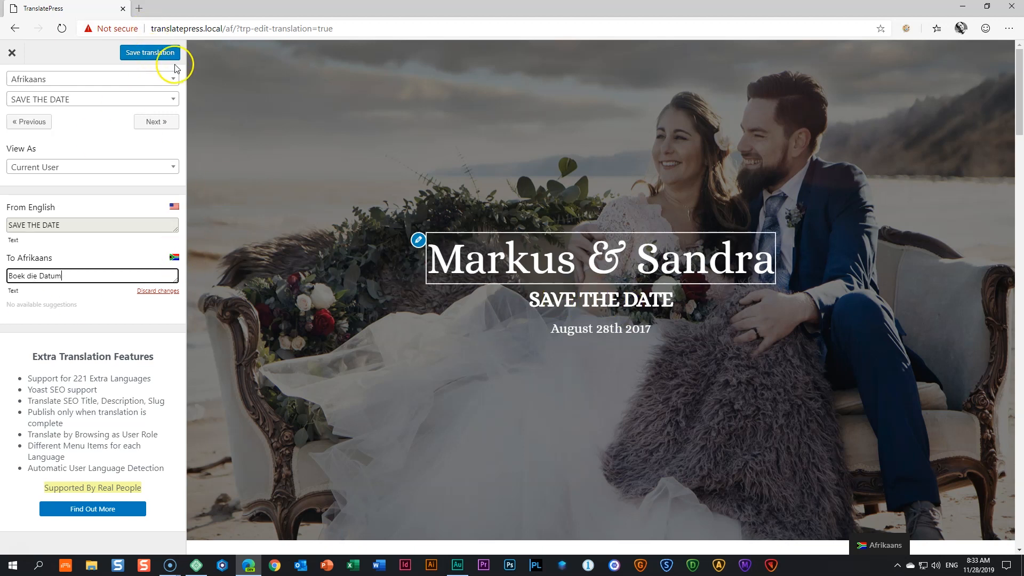
{"action": "left_click", "coordinate": [148, 53]}
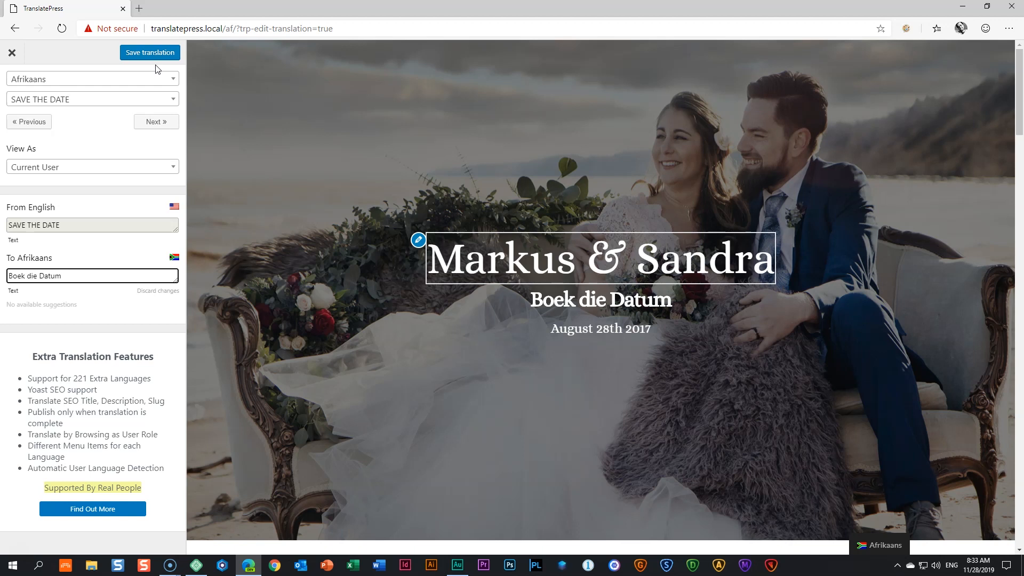
{"action": "left_click", "coordinate": [336, 194]}
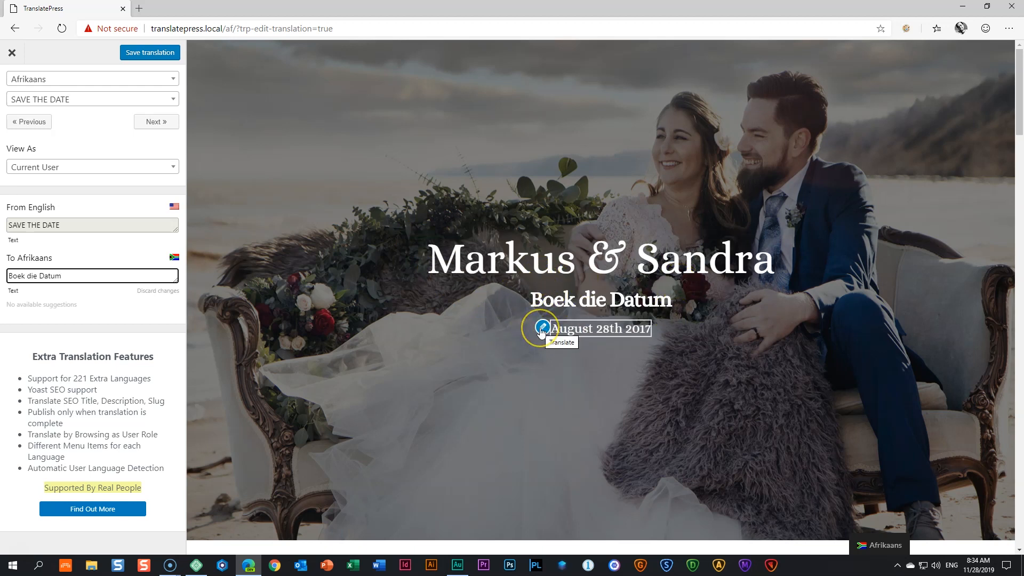
Translate the wedding date below the subheading into Afrikaans as "28 Augustus 2020" and save the translation
{"action": "left_click", "coordinate": [542, 329]}
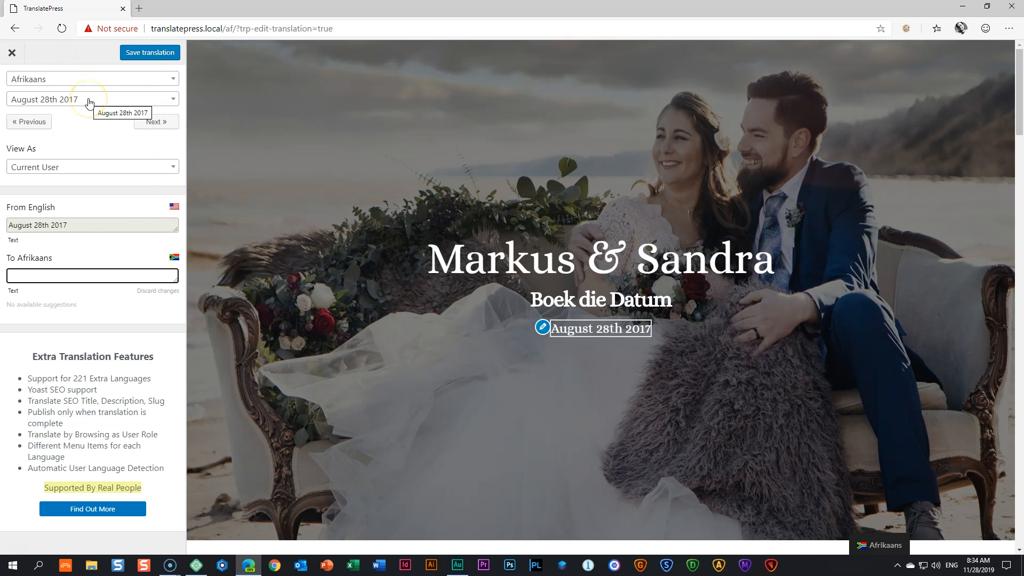
{"action": "left_click", "coordinate": [544, 329]}
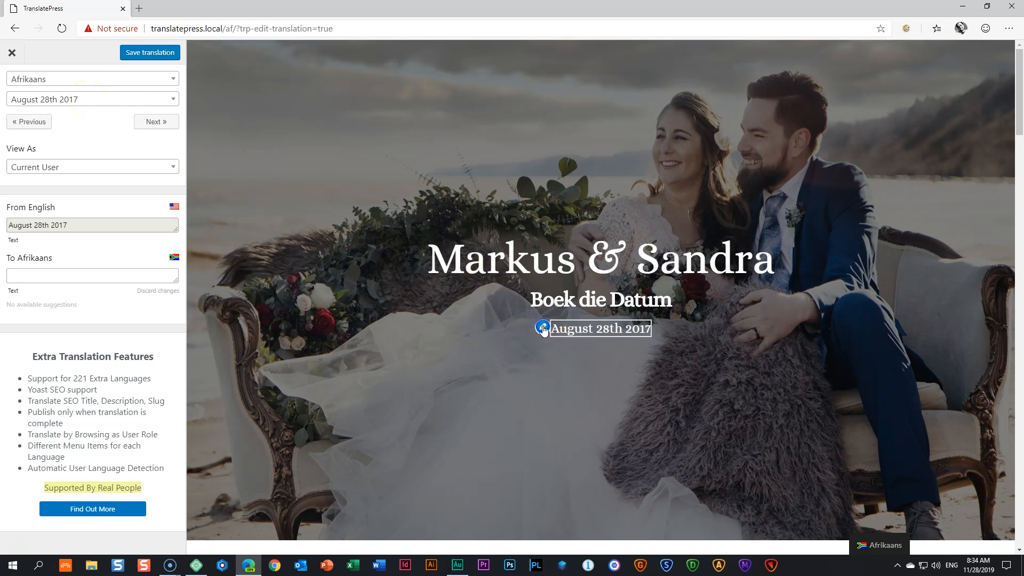
{"action": "left_click", "coordinate": [87, 276]}
{"action": "left_click", "coordinate": [86, 272]}
{"action": "type", "text": "28 Augustus "}
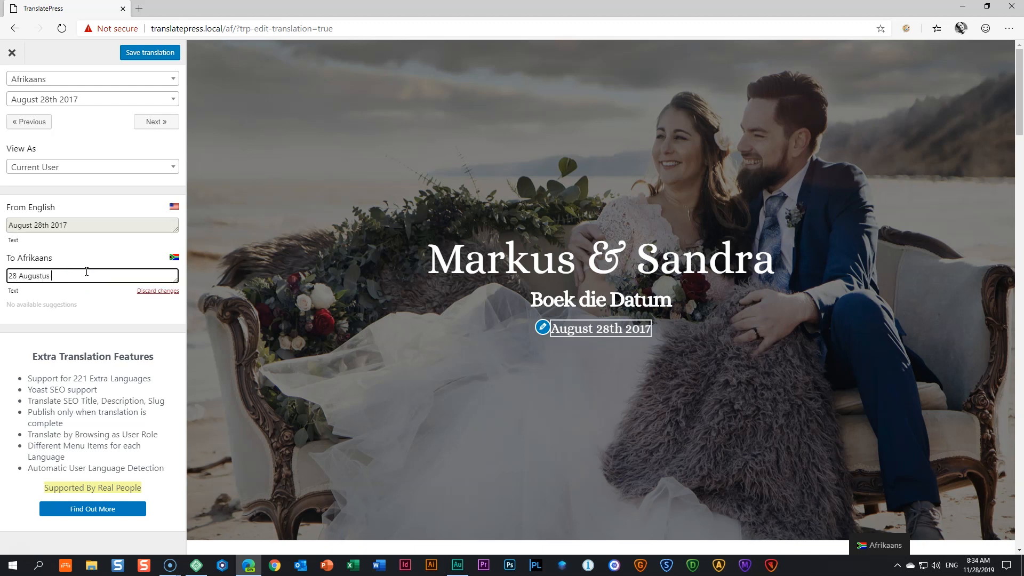
{"action": "type", "text": "2020"}
{"action": "left_click", "coordinate": [153, 60]}
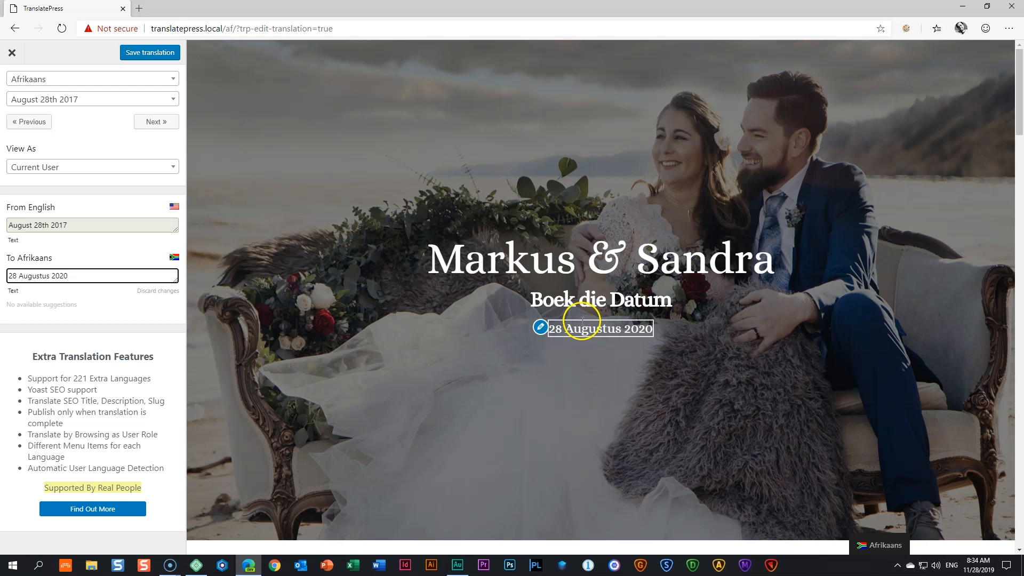
Translate the "Our Story" section heading into Afrikaans as "Ons Verhaal" and save the translation
{"action": "scroll", "coordinate": [585, 293], "scroll_direction": "down", "scroll_amount": 7}
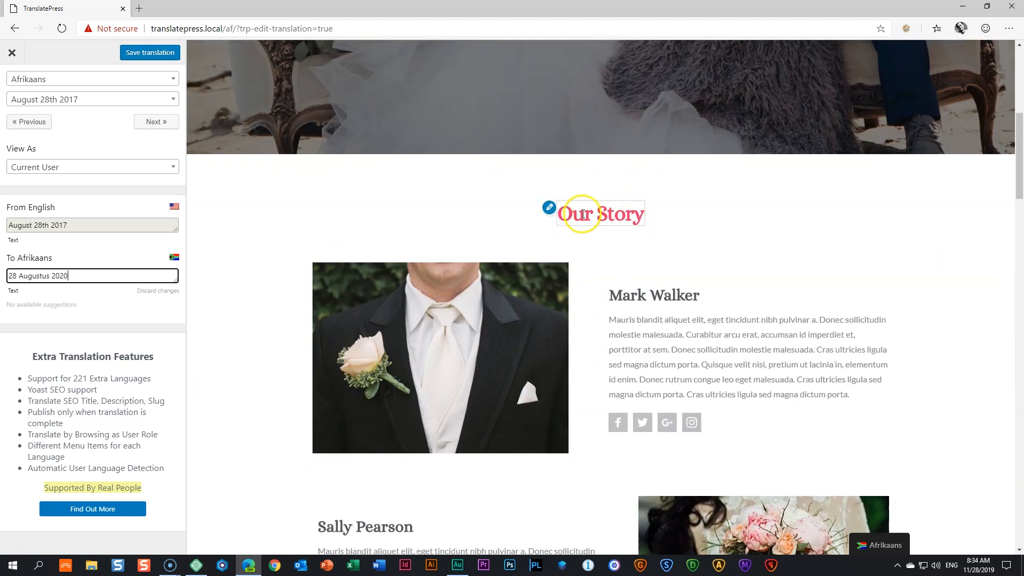
{"action": "left_click", "coordinate": [550, 209]}
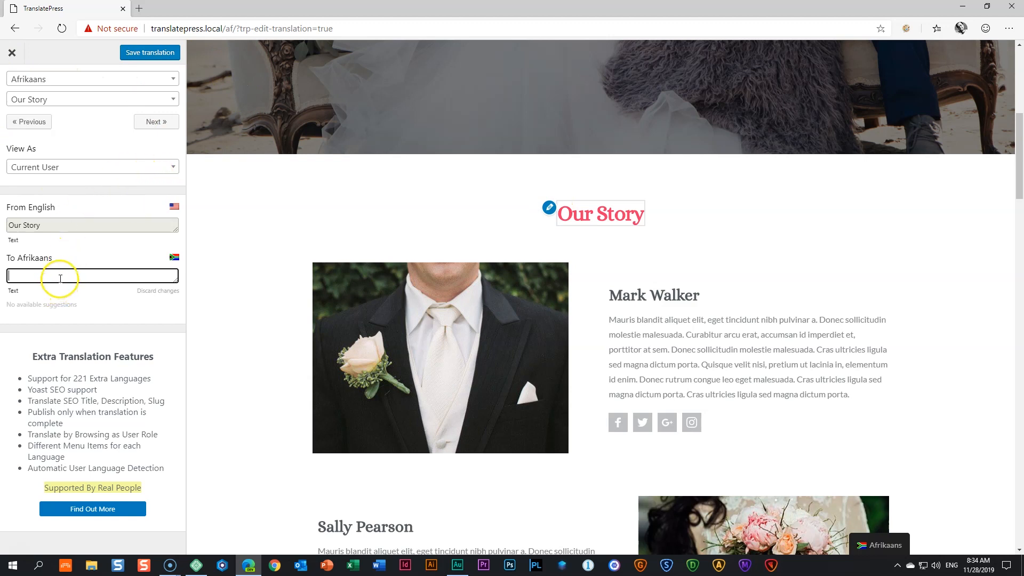
{"action": "type", "text": "Ons Verhaal"}
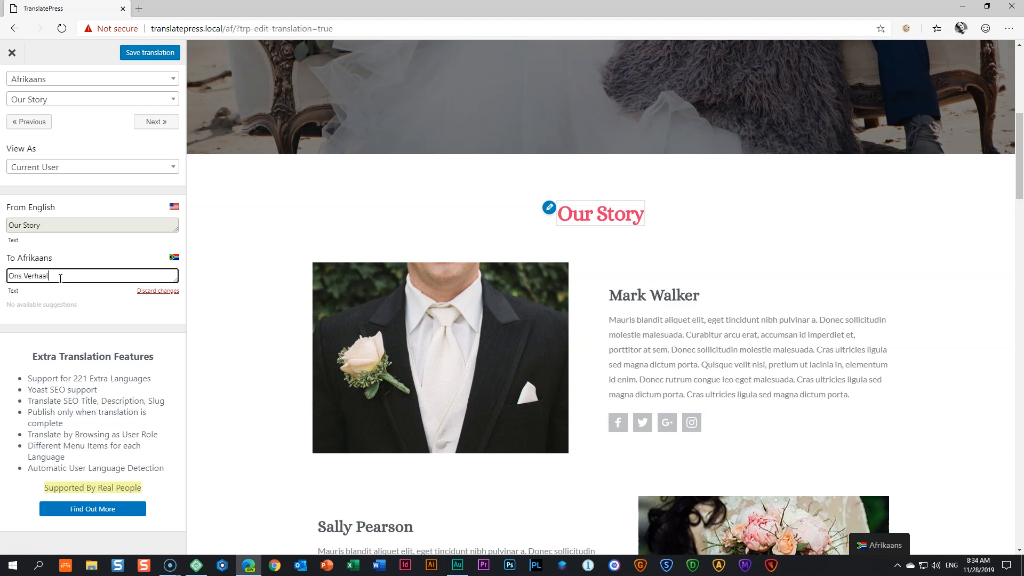
{"action": "left_click", "coordinate": [169, 58]}
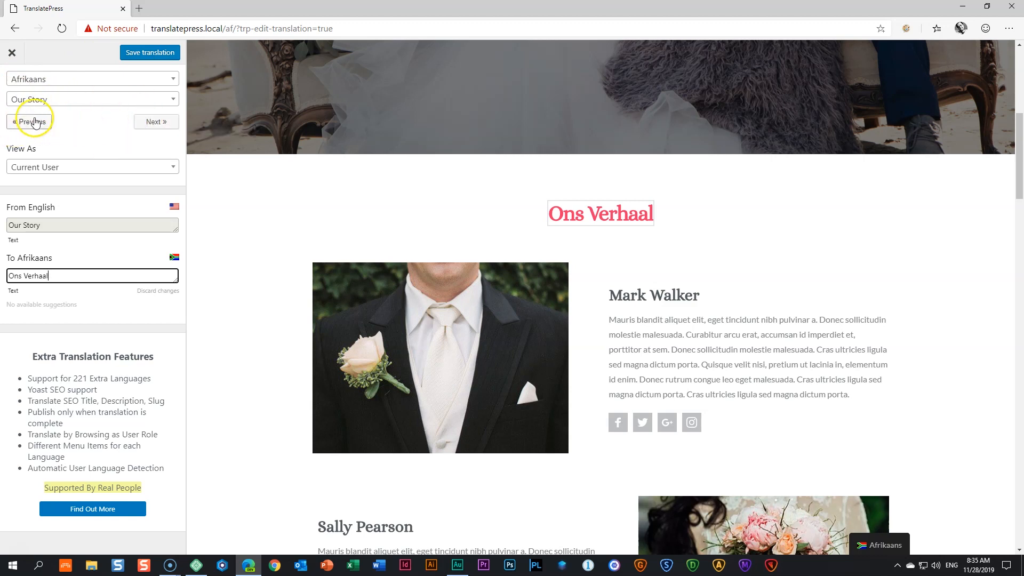
Look through the string list and select the groom's photo below the story heading for translation
{"action": "left_click", "coordinate": [171, 102]}
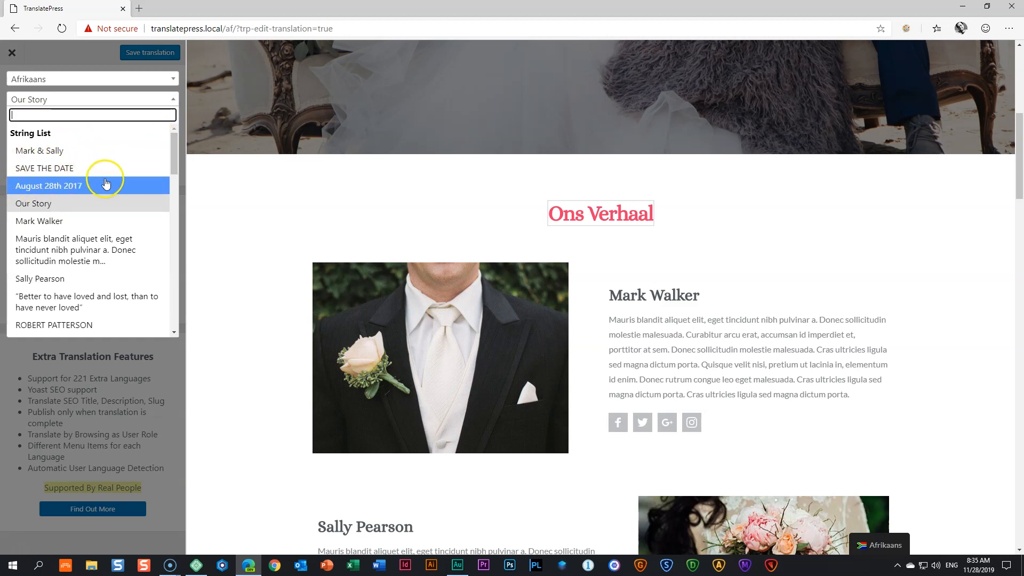
{"action": "left_click", "coordinate": [73, 100]}
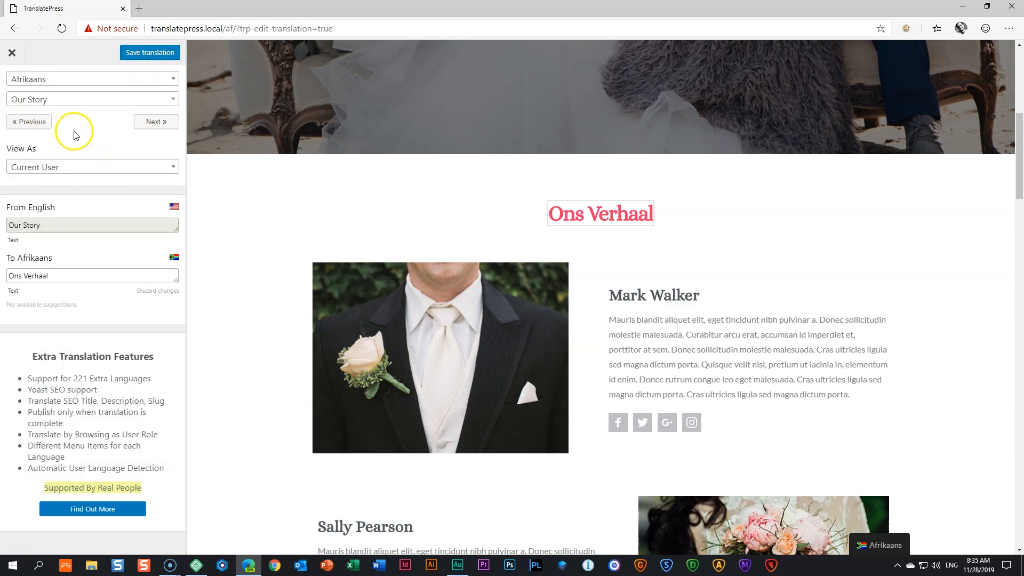
{"action": "left_click", "coordinate": [156, 122]}
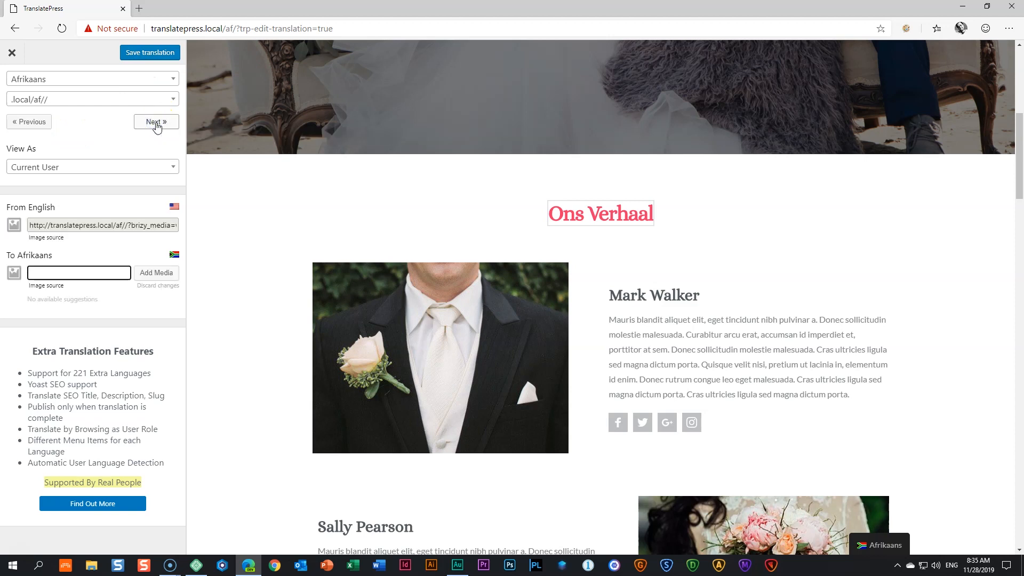
{"action": "left_click", "coordinate": [94, 120]}
{"action": "mouse_move", "coordinate": [443, 289]}
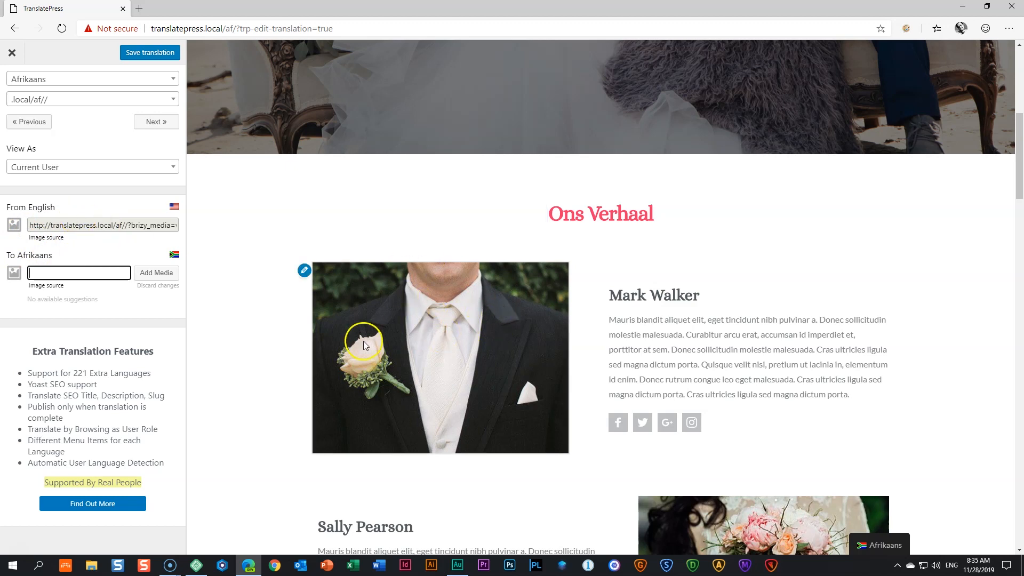
{"action": "left_click", "coordinate": [304, 271]}
{"action": "left_click", "coordinate": [494, 297]}
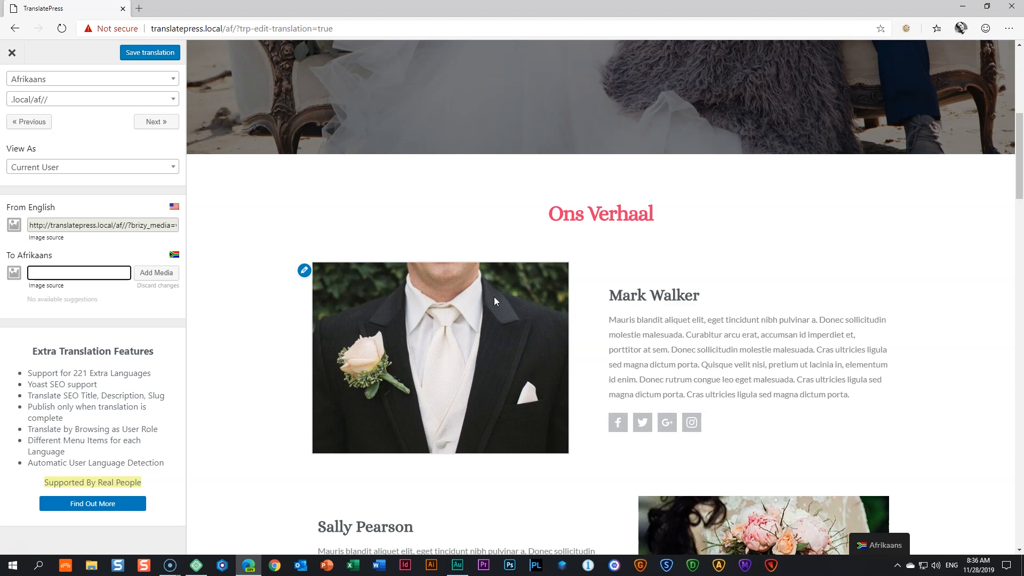
Browse the media library for an Afrikaans version of the groom's photo, and close it without choosing an image
{"action": "left_click", "coordinate": [152, 275]}
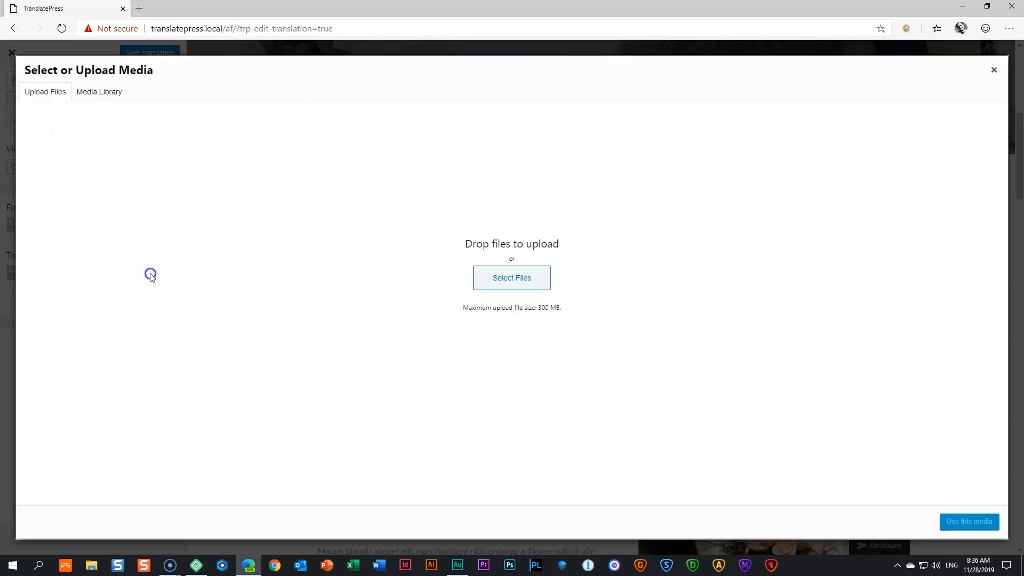
{"action": "left_click", "coordinate": [87, 95]}
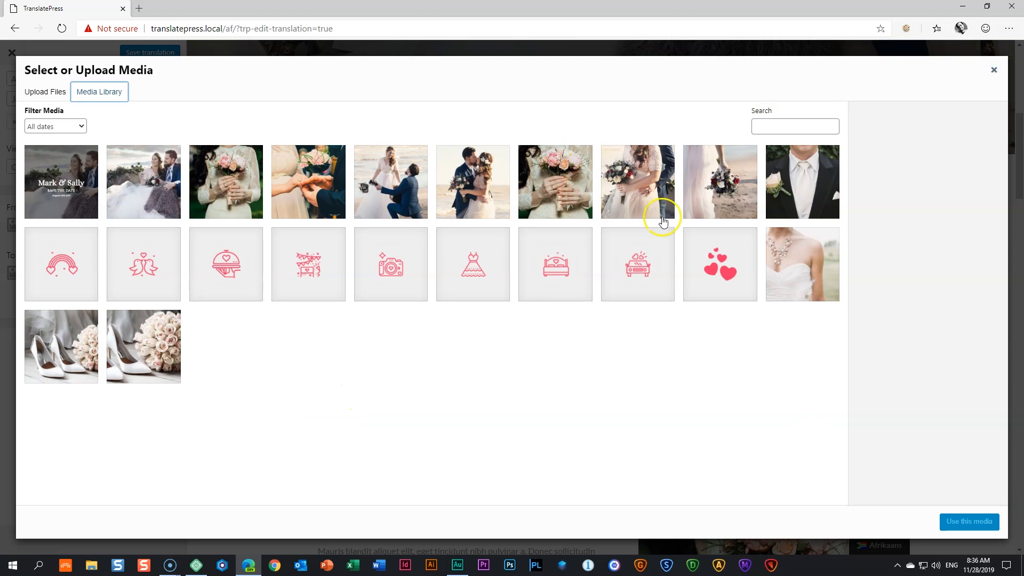
{"action": "left_click", "coordinate": [994, 69]}
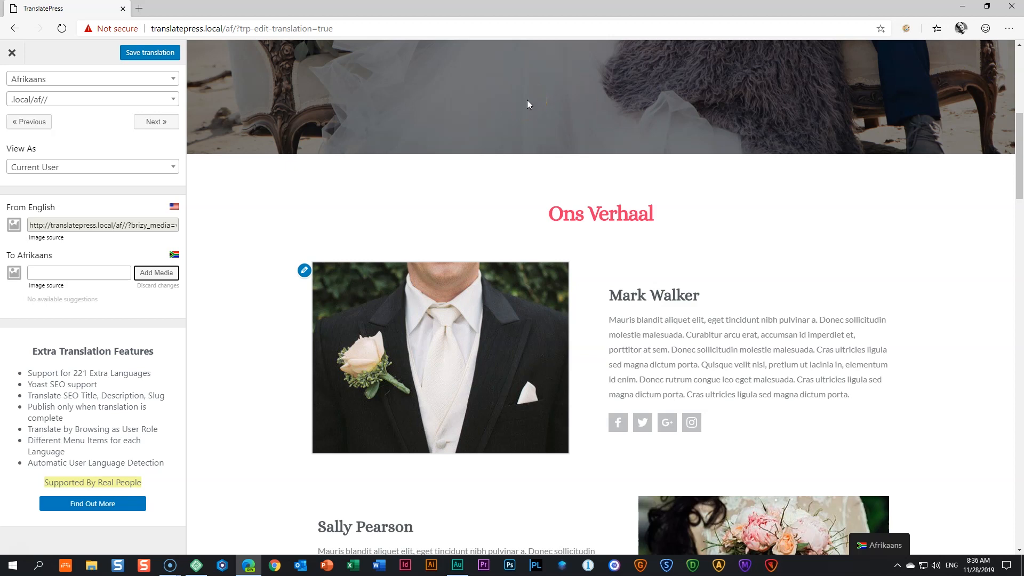
Copy the groom photo's English image source into the Afrikaans image source and save the translation
{"action": "double_click", "coordinate": [65, 223]}
{"action": "left_click", "coordinate": [66, 222]}
{"action": "triple_click", "coordinate": [67, 222]}
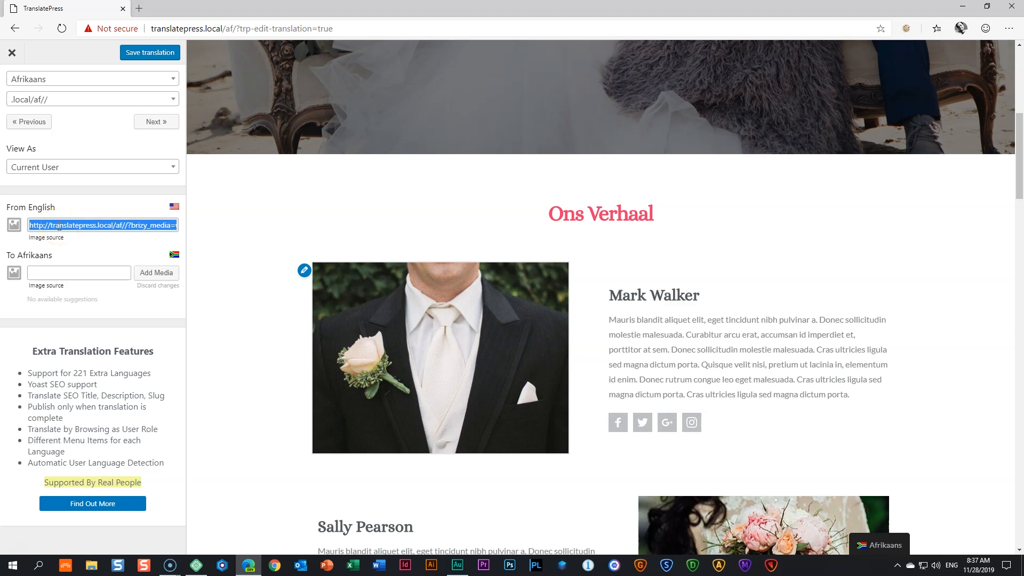
{"action": "left_click", "coordinate": [64, 272]}
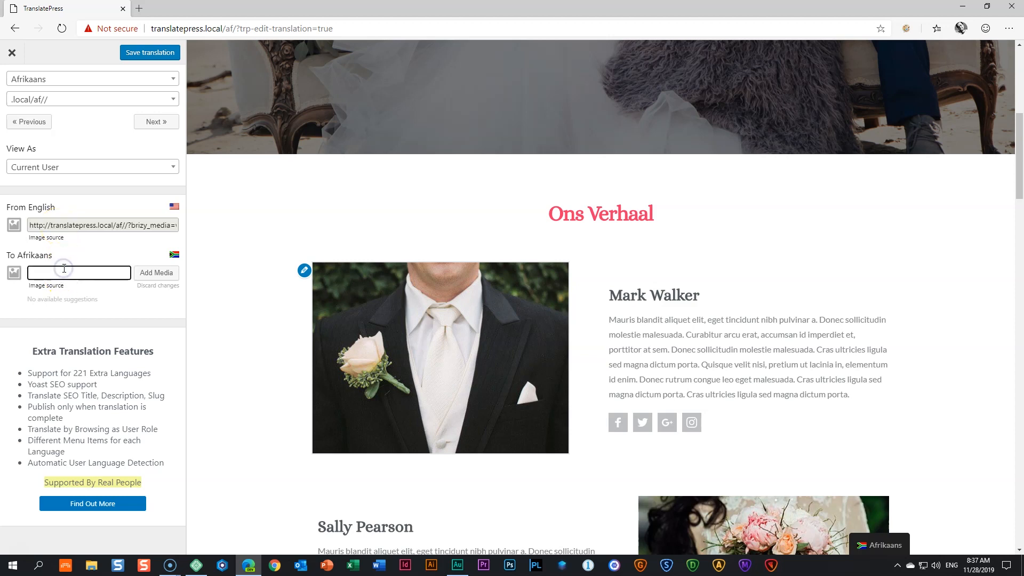
{"action": "key", "text": "ctrl+v"}
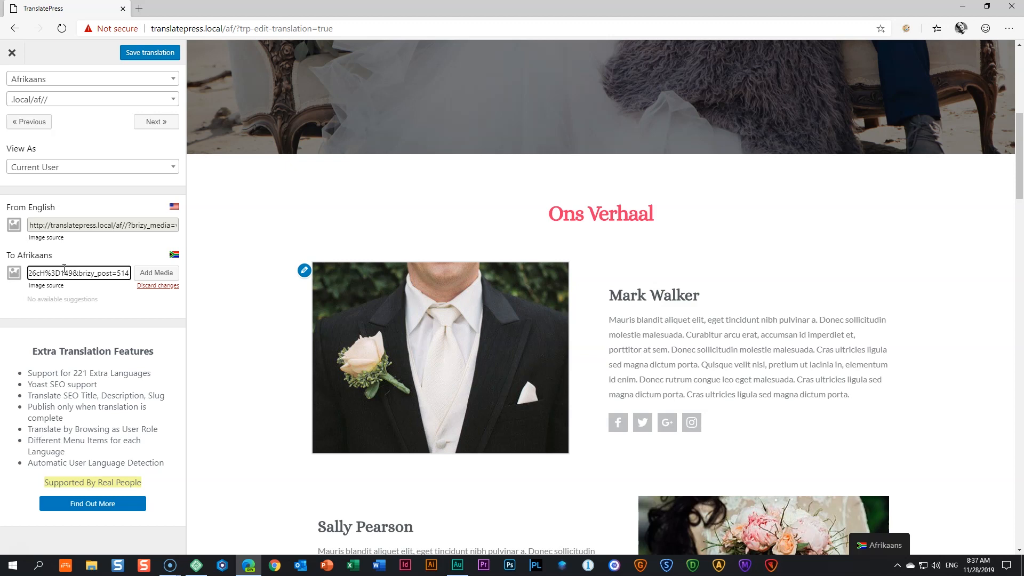
{"action": "left_click", "coordinate": [136, 53]}
Go to the string with the groom's name, enter his full name for Afrikaans, and save the translation
{"action": "left_click", "coordinate": [153, 121]}
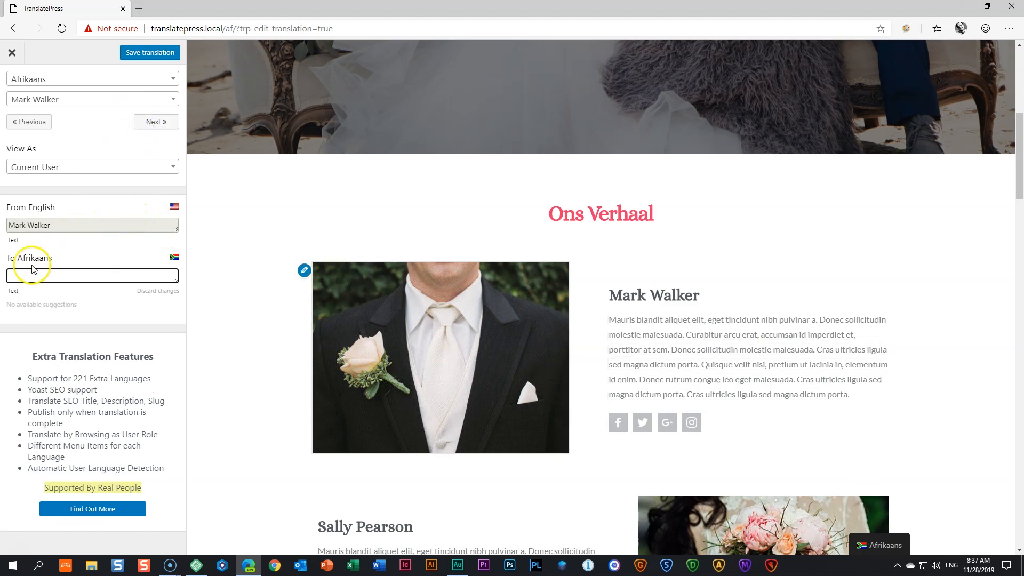
{"action": "type", "text": "Marku"}
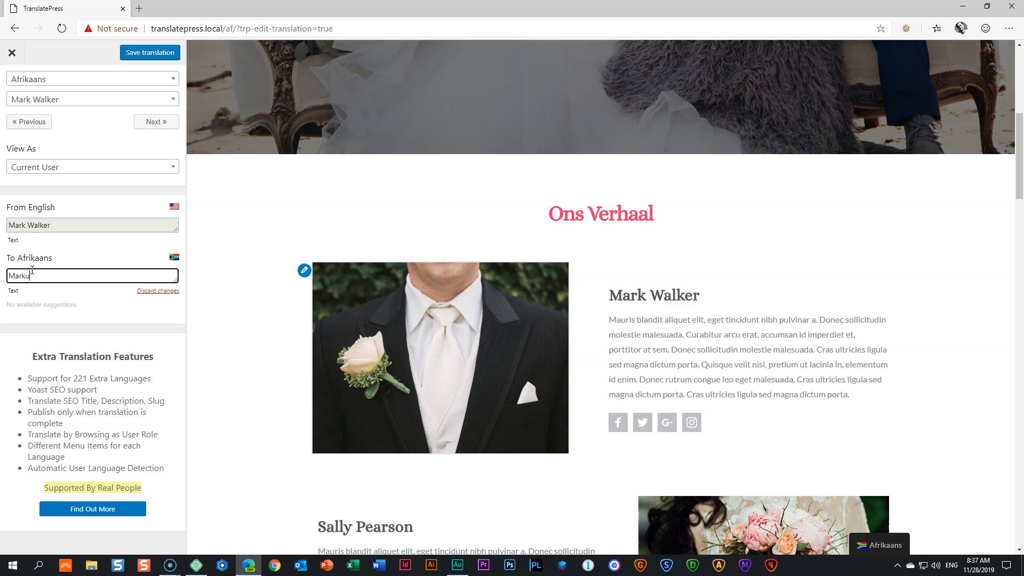
{"action": "type", "text": "s Wessels"}
{"action": "left_click", "coordinate": [152, 53]}
Go to the groom's description paragraph, copy its English text into the Afrikaans translation, and save it
{"action": "left_click", "coordinate": [153, 121]}
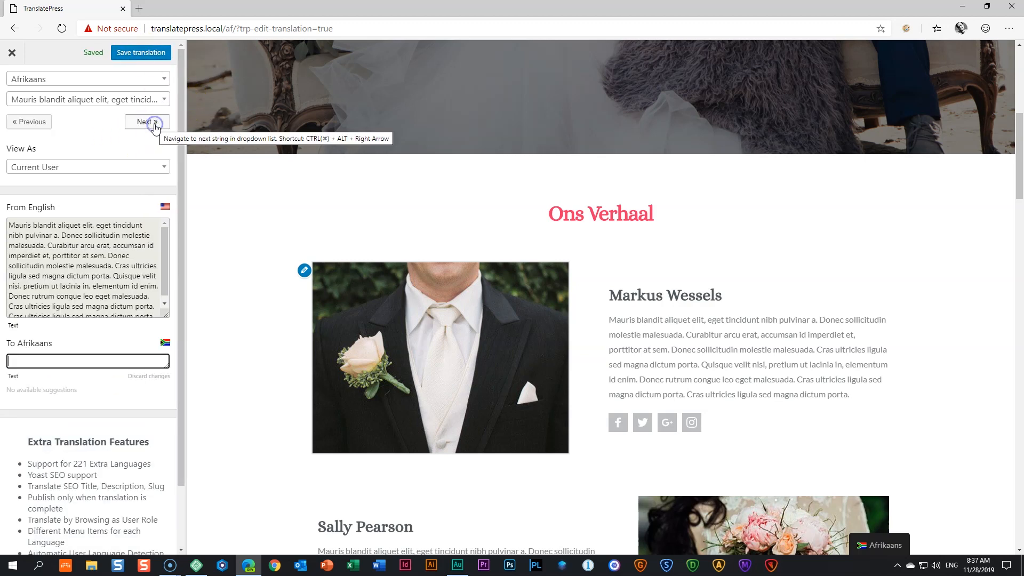
{"action": "left_click", "coordinate": [167, 235]}
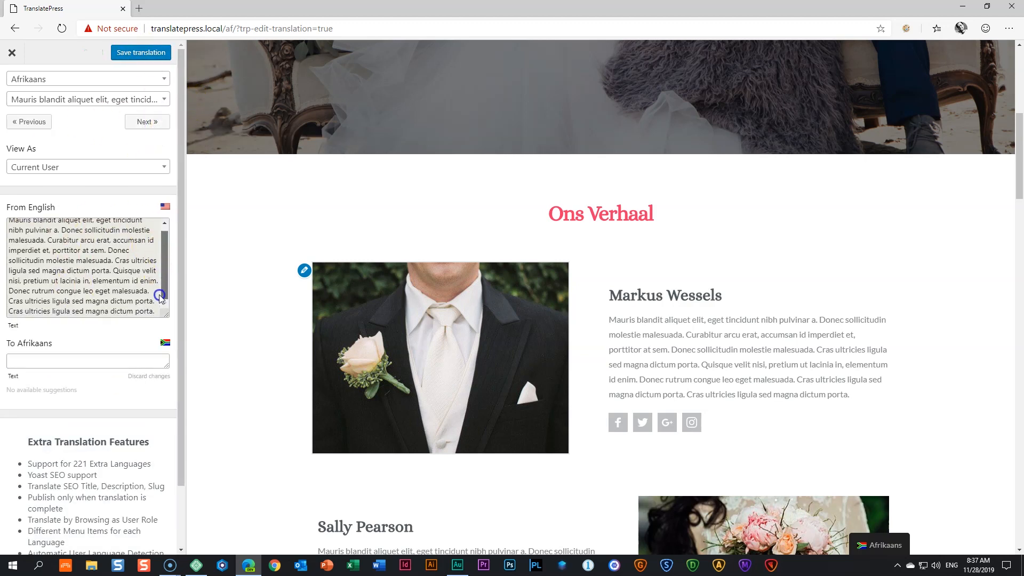
{"action": "left_click", "coordinate": [92, 258]}
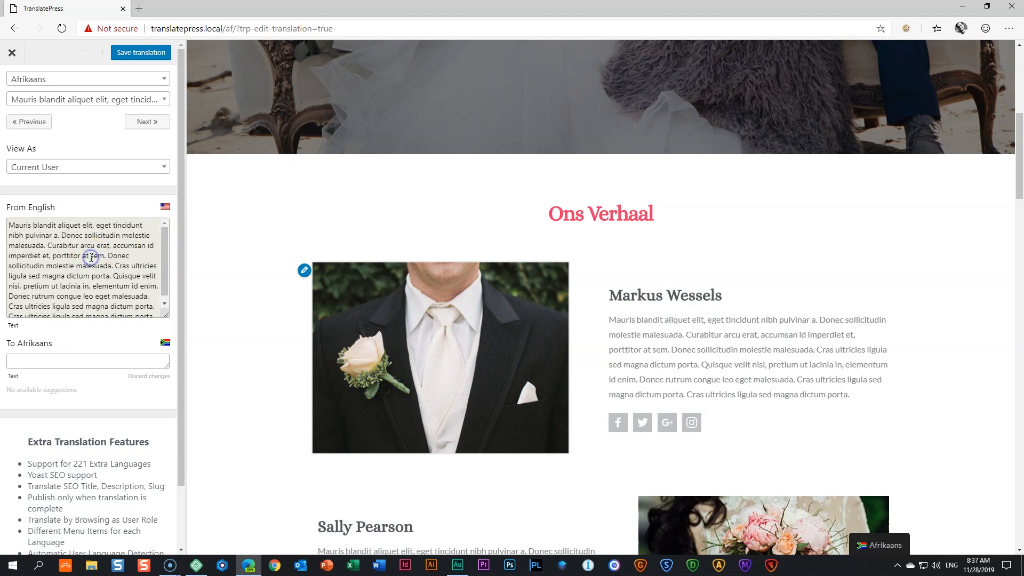
{"action": "key", "text": "ctrl+a"}
{"action": "key", "text": "ctrl+c"}
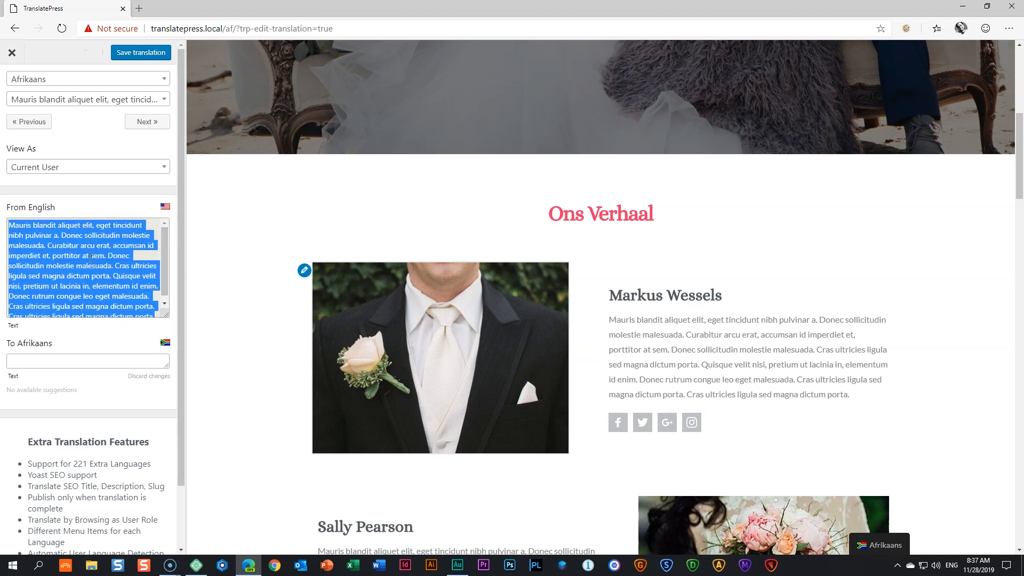
{"action": "left_click", "coordinate": [49, 357]}
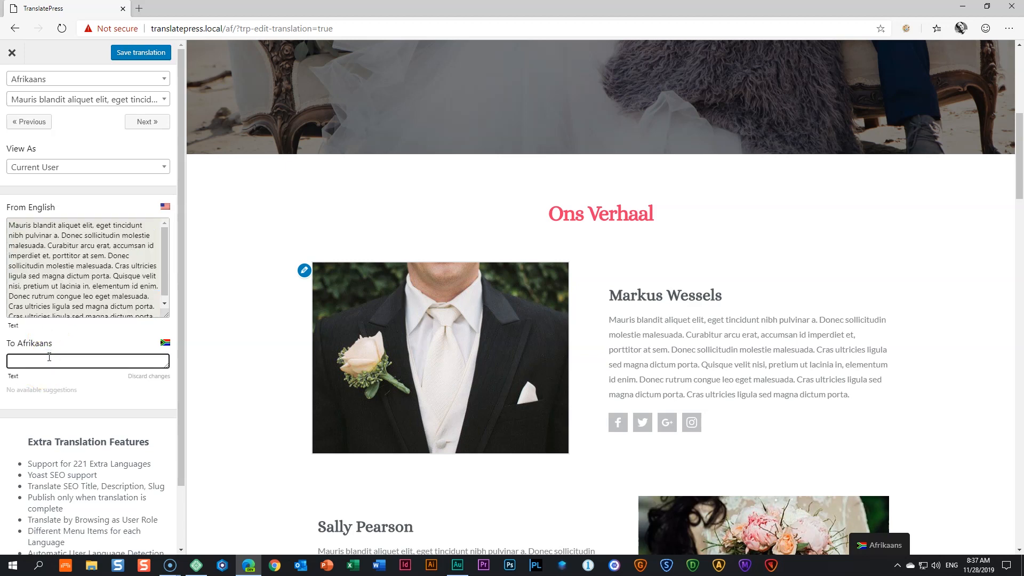
{"action": "key", "text": "ctrl+v"}
{"action": "left_click", "coordinate": [142, 53]}
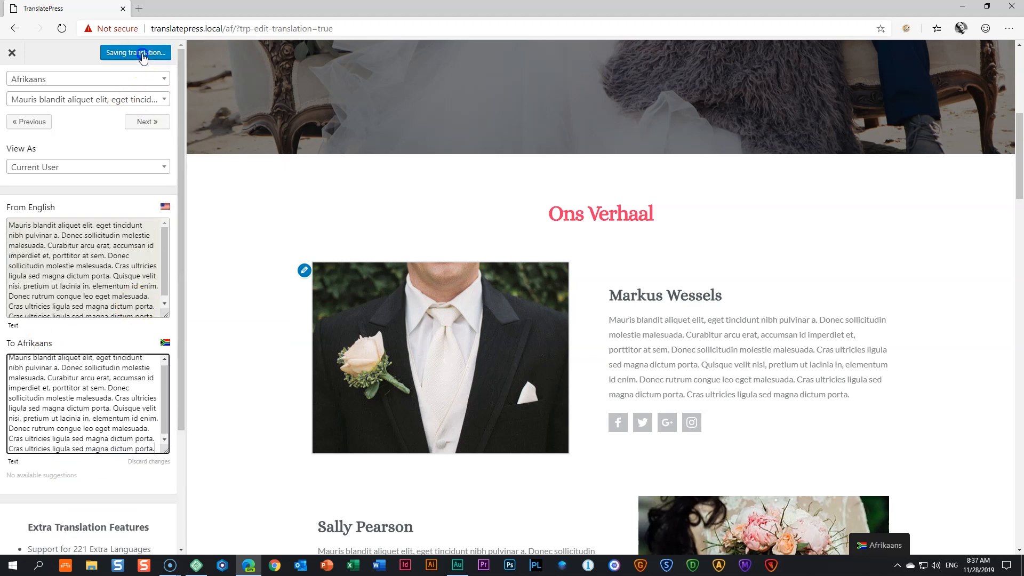
Go to the string with the bride's name and look over the page sections that follow the story
{"action": "left_click", "coordinate": [145, 122]}
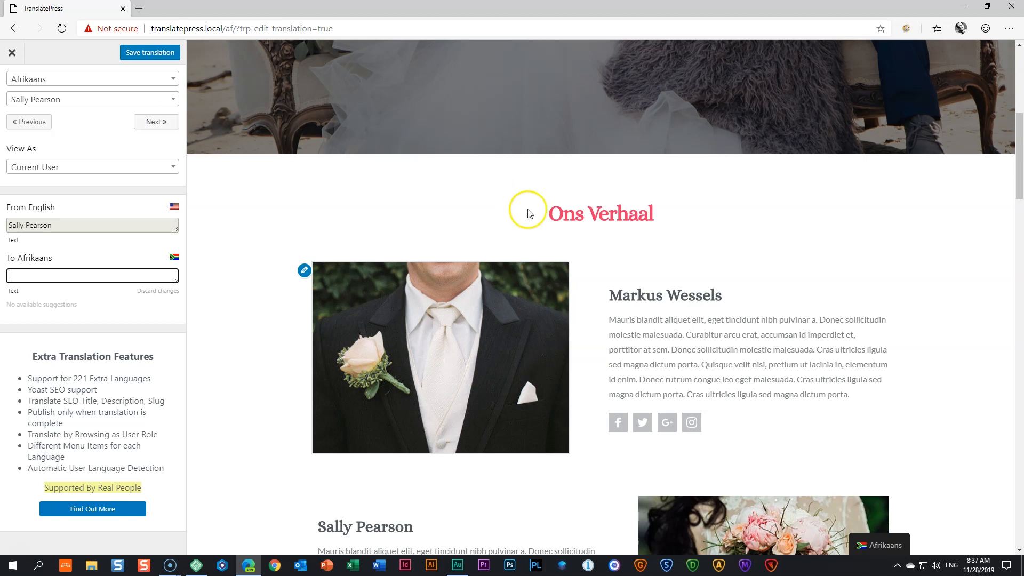
{"action": "scroll", "coordinate": [587, 288], "scroll_direction": "down", "scroll_amount": 5}
{"action": "scroll", "coordinate": [610, 293], "scroll_direction": "down", "scroll_amount": 15}
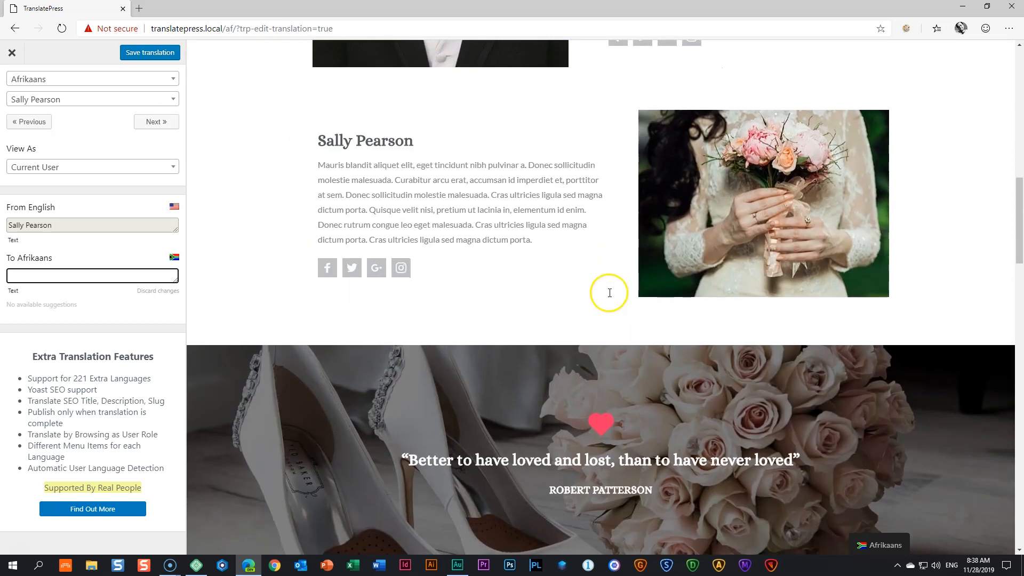
{"action": "scroll", "coordinate": [521, 263], "scroll_direction": "down", "scroll_amount": 7}
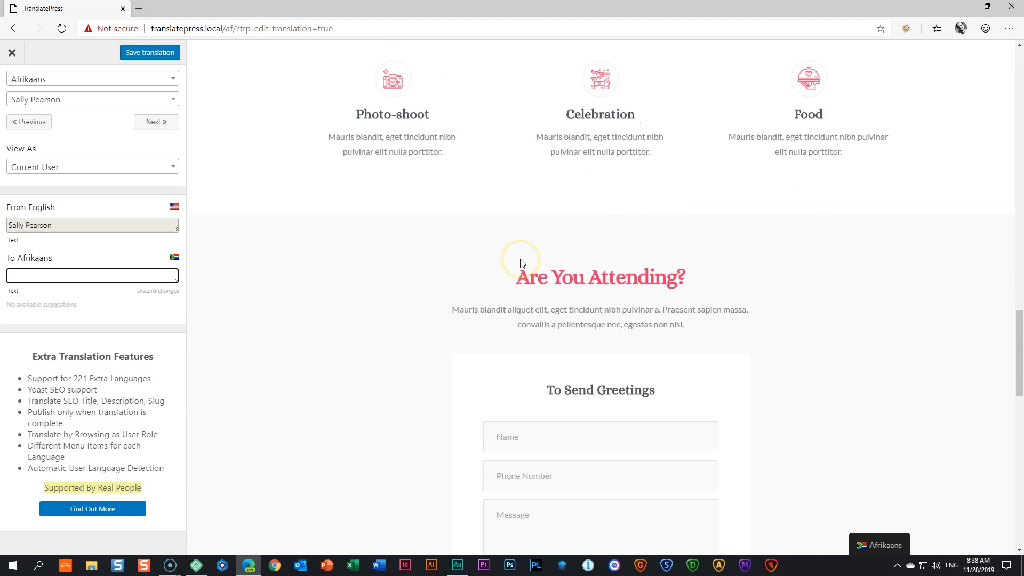
{"action": "scroll", "coordinate": [522, 262], "scroll_direction": "down", "scroll_amount": 5}
{"action": "scroll", "coordinate": [521, 257], "scroll_direction": "down", "scroll_amount": 2}
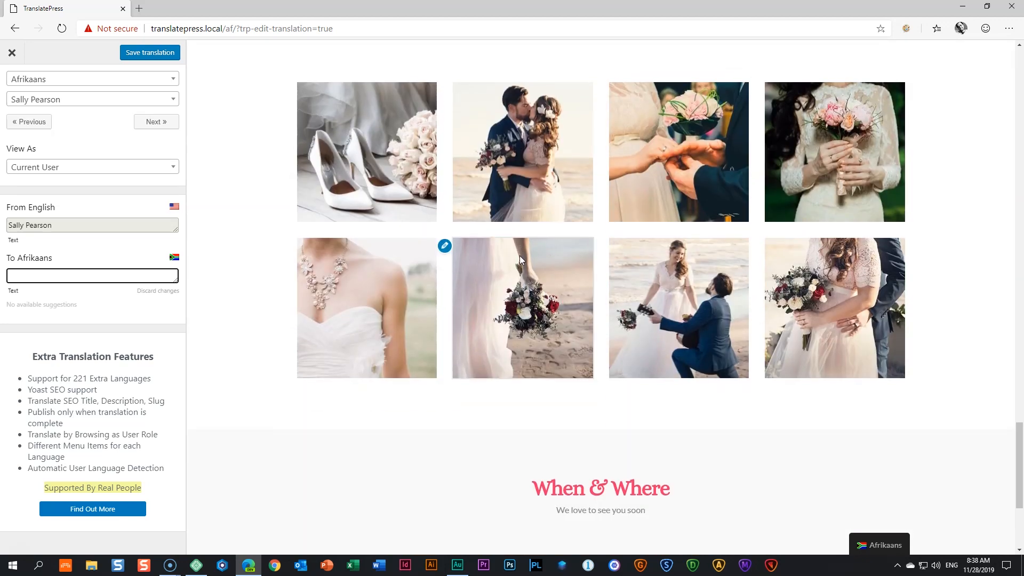
{"action": "scroll", "coordinate": [520, 255], "scroll_direction": "up", "scroll_amount": 20}
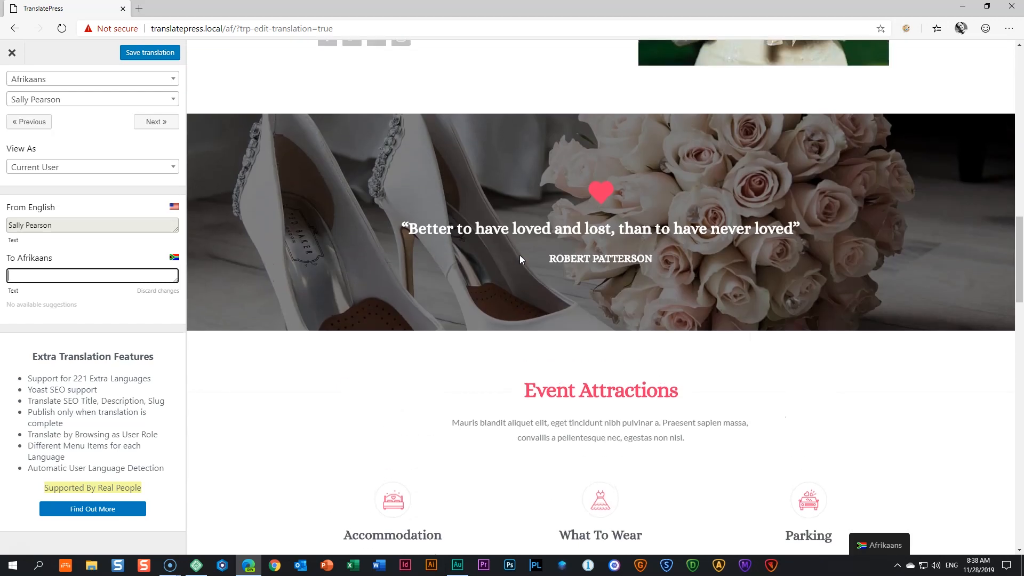
{"action": "scroll", "coordinate": [519, 255], "scroll_direction": "up", "scroll_amount": 5}
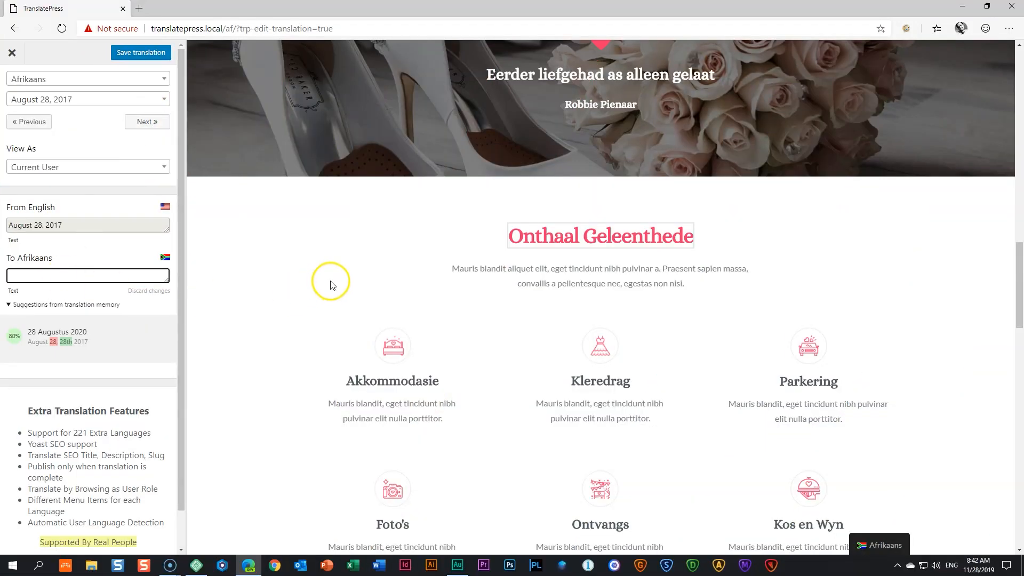
Apply the translation memory suggestion 28 Augustus 2020 to the ceremony date under Waar & Wanneer and save the translation
{"action": "scroll", "coordinate": [333, 283], "scroll_direction": "down", "scroll_amount": 6}
{"action": "scroll", "coordinate": [335, 283], "scroll_direction": "down", "scroll_amount": 15}
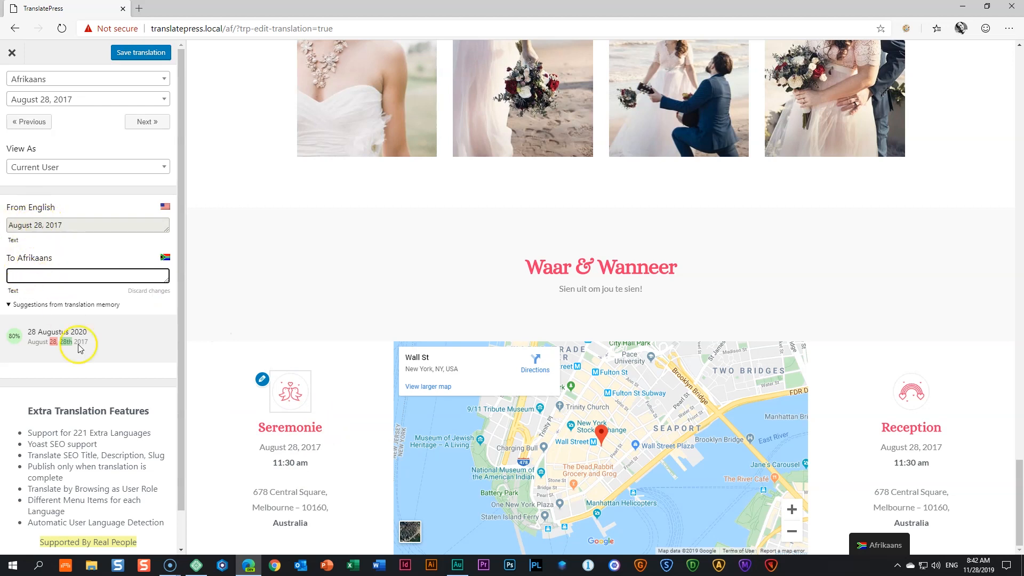
{"action": "left_click", "coordinate": [296, 447]}
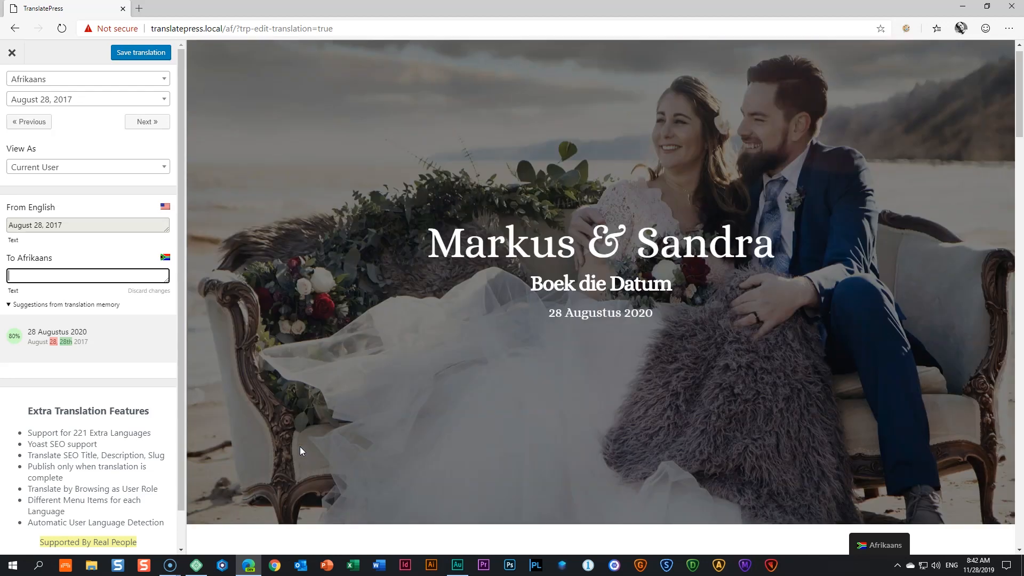
{"action": "scroll", "coordinate": [571, 338], "scroll_direction": "down", "scroll_amount": 8}
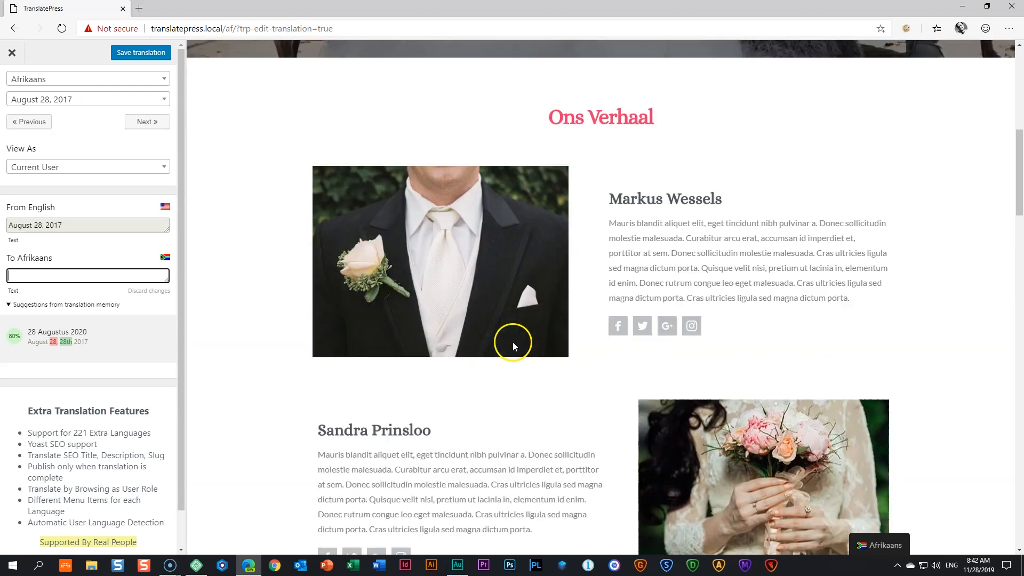
{"action": "scroll", "coordinate": [518, 344], "scroll_direction": "down", "scroll_amount": 12}
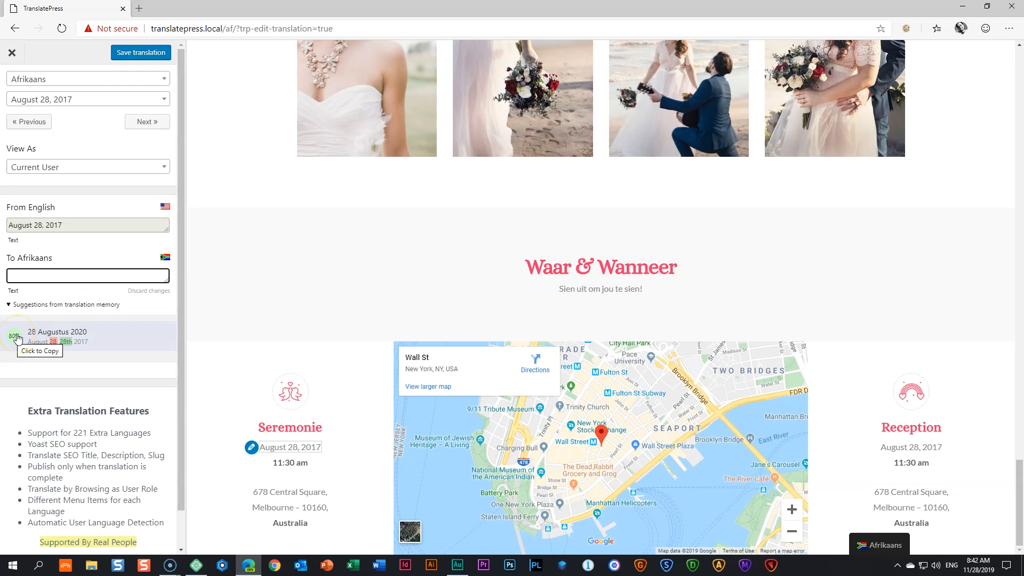
{"action": "left_click", "coordinate": [66, 335]}
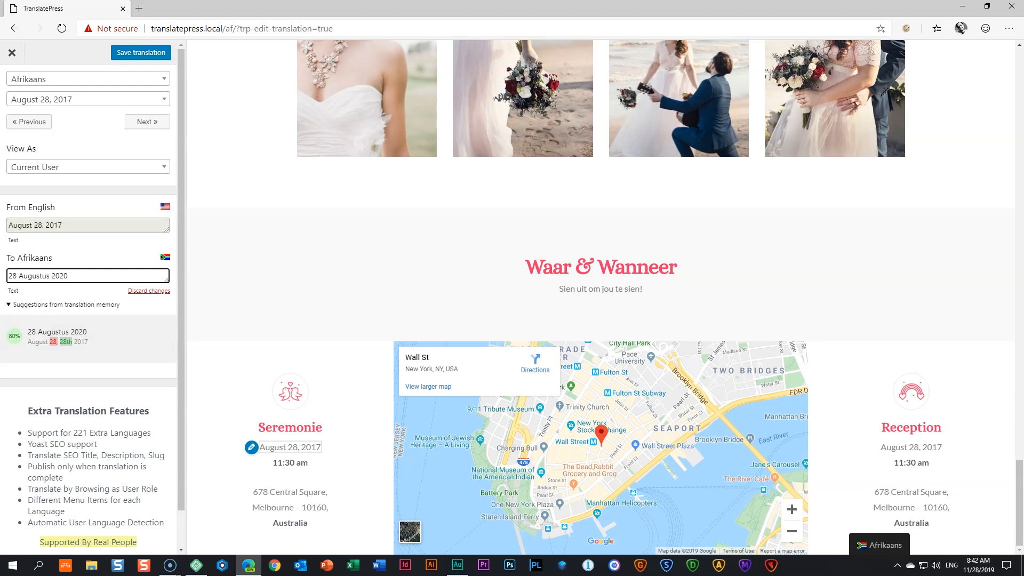
{"action": "left_click", "coordinate": [133, 52]}
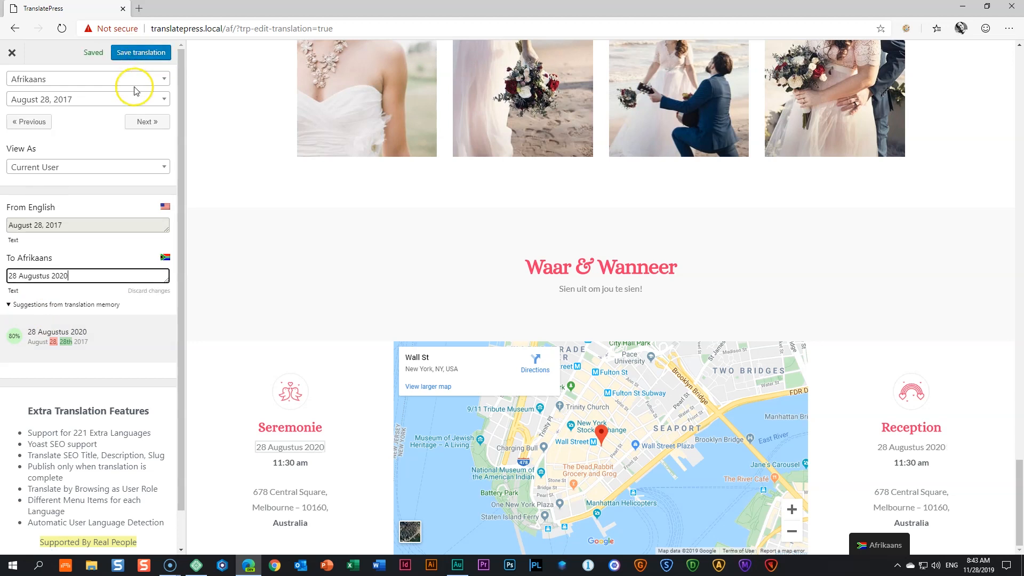
Go to the ceremony time string, enter 11:30 am as the Afrikaans text, and save the translation
{"action": "left_click", "coordinate": [141, 124]}
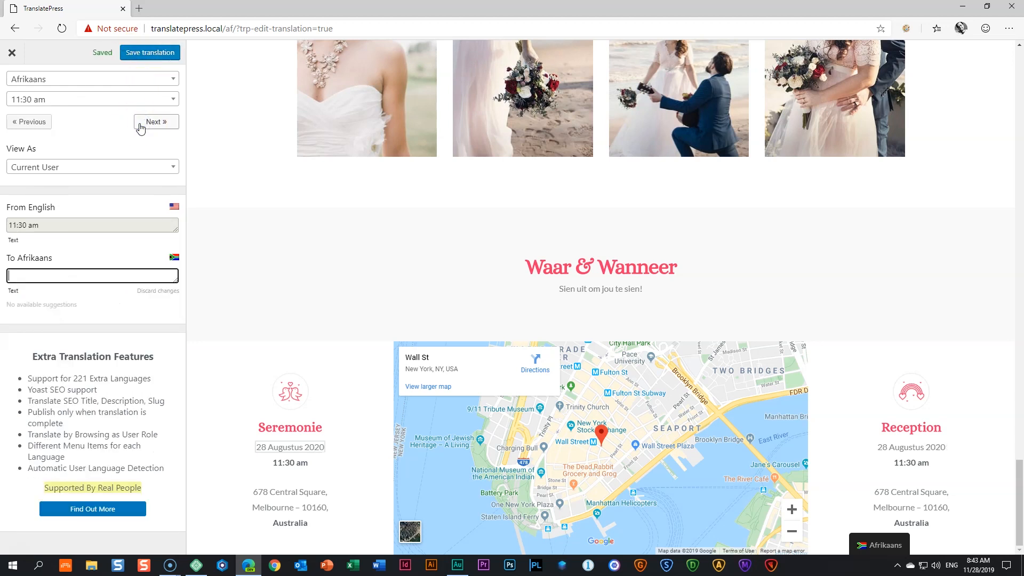
{"action": "type", "text": "11:30 am"}
{"action": "left_click", "coordinate": [145, 58]}
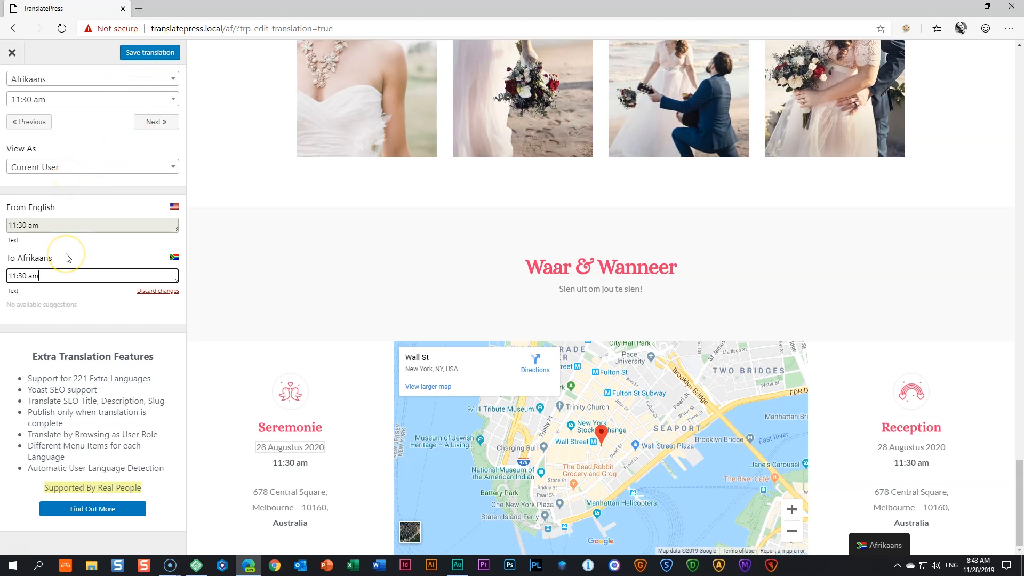
{"action": "key", "text": "ctrl+s"}
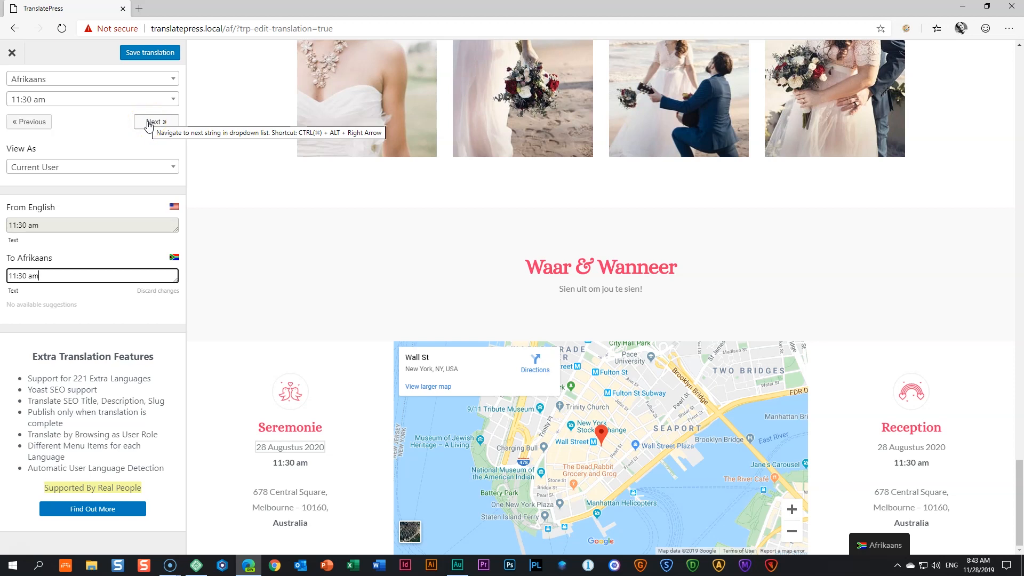
{"action": "left_click", "coordinate": [52, 275]}
Go to the venue's street address string, copy the English text into the Afrikaans translation, and save it
{"action": "key", "text": "ctrl+alt+Right"}
{"action": "left_click", "coordinate": [48, 225]}
{"action": "left_click_drag", "start_coordinate": [82, 227], "coordinate": [8, 231]}
{"action": "key", "text": "ctrl+c"}
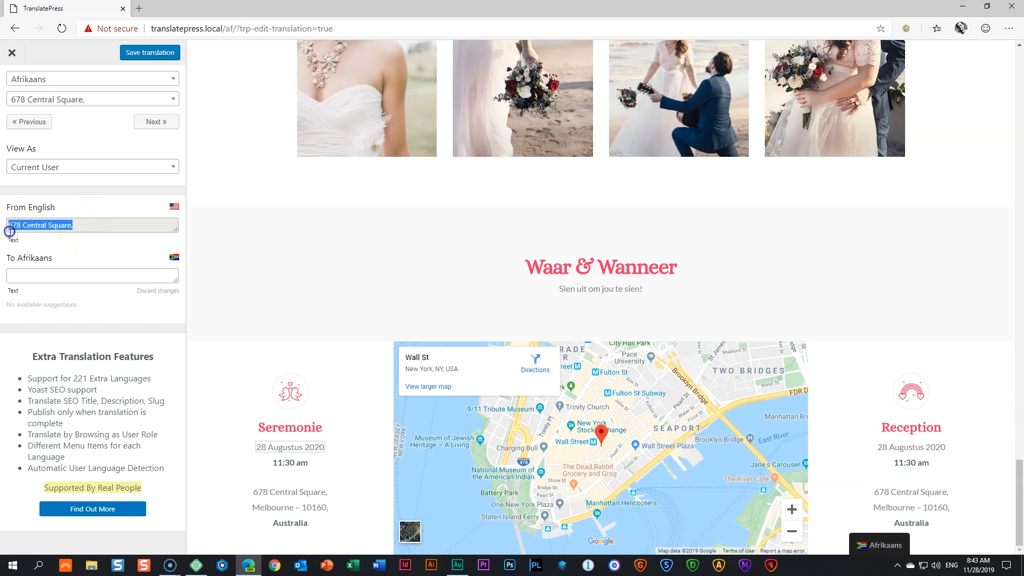
{"action": "left_click", "coordinate": [26, 275]}
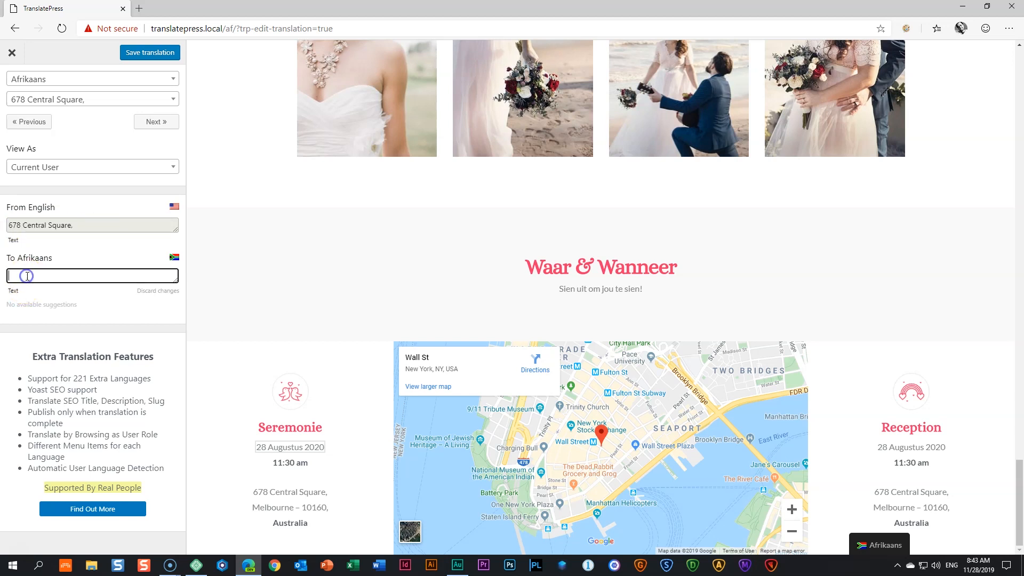
{"action": "key", "text": "ctrl+v"}
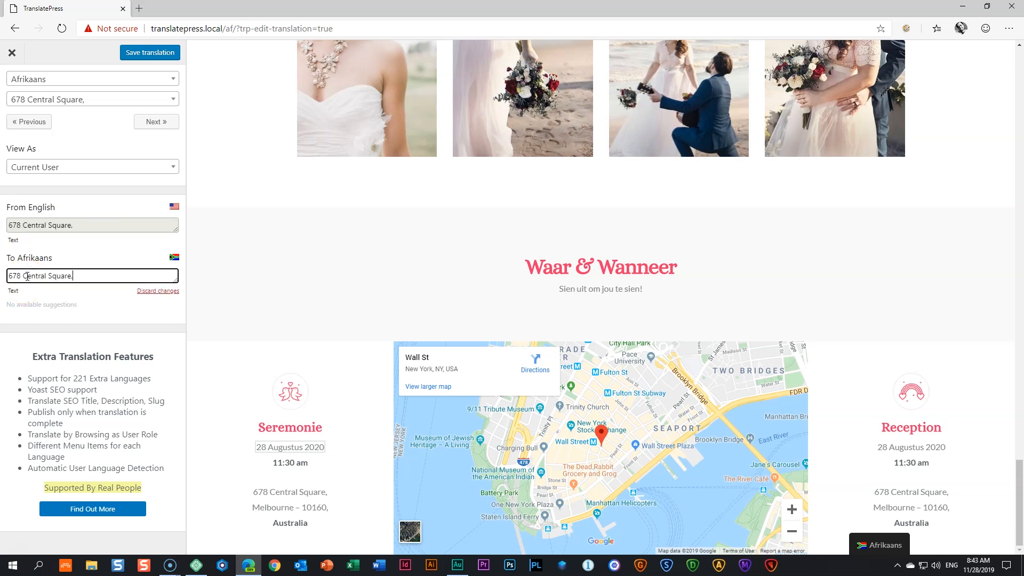
{"action": "key", "text": "ctrl+s"}
Go to the venue's city and postcode string, copy the English text into the Afrikaans translation, and save it
{"action": "key", "text": "ctrl+alt+Right"}
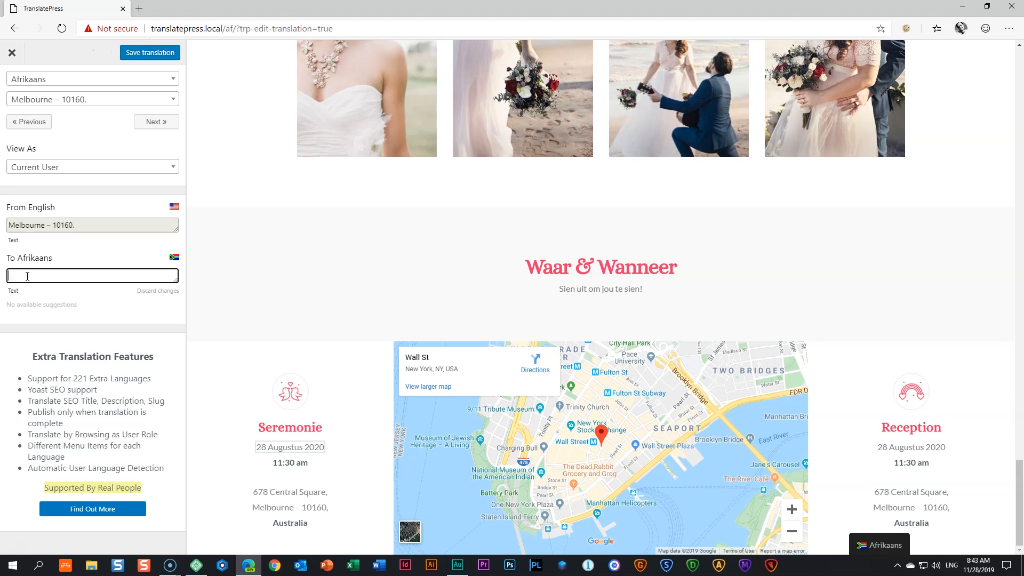
{"action": "left_click", "coordinate": [25, 279]}
{"action": "left_click_drag", "start_coordinate": [72, 224], "coordinate": [3, 233]}
{"action": "key", "text": "ctrl+c"}
{"action": "left_click", "coordinate": [63, 277]}
{"action": "key", "text": "ctrl+v"}
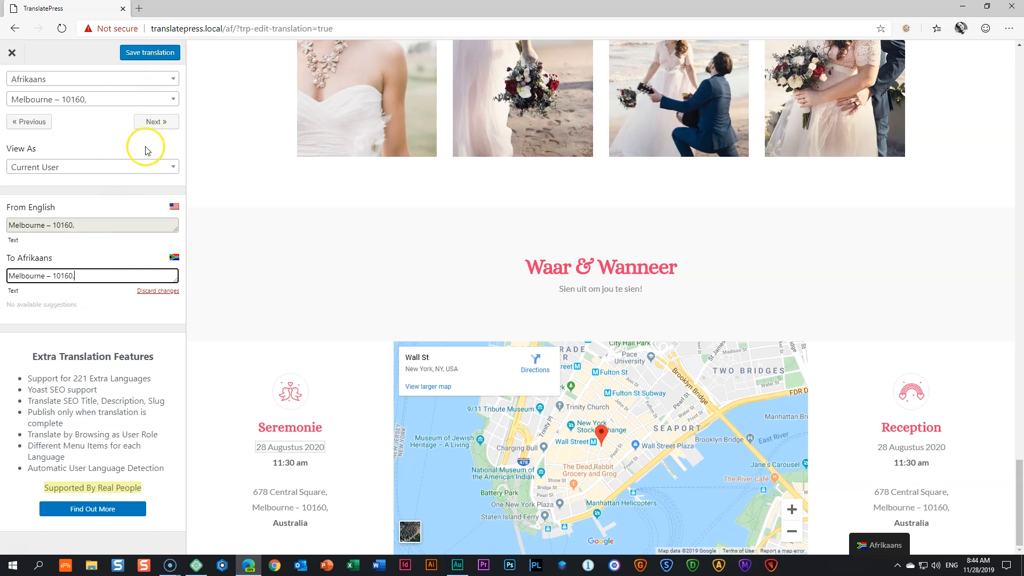
{"action": "key", "text": "ctrl+s"}
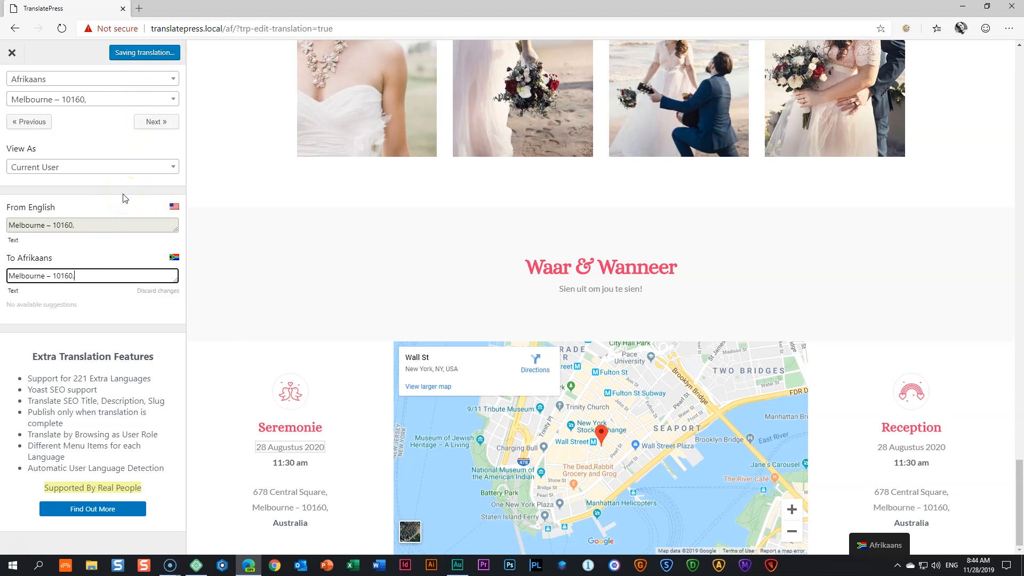
Go to the venue's country string, translate Australia as Australië, and save the translation
{"action": "key", "text": "ctrl+alt+Right"}
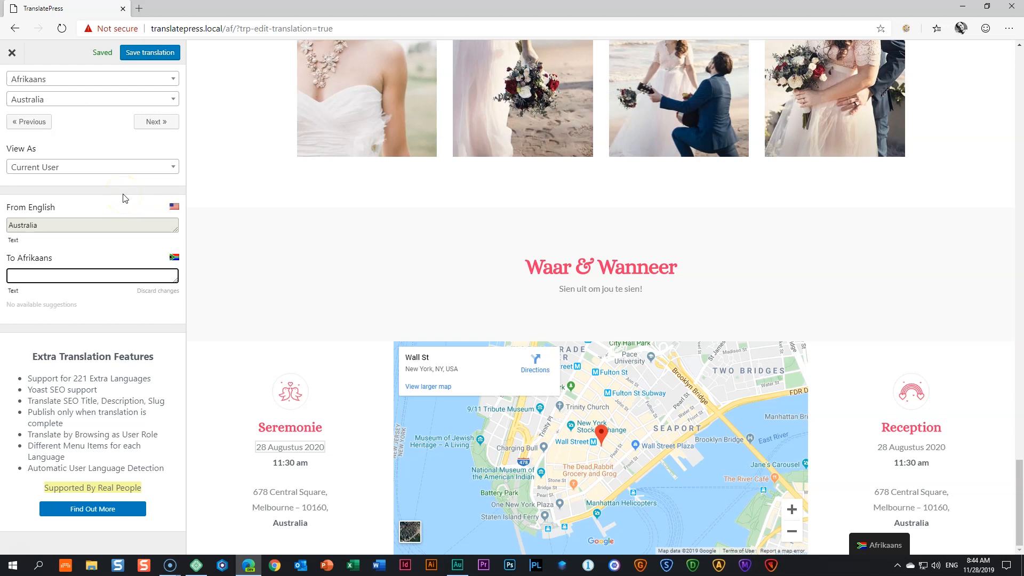
{"action": "type", "text": "Australi"}
{"action": "key", "text": "alt"}
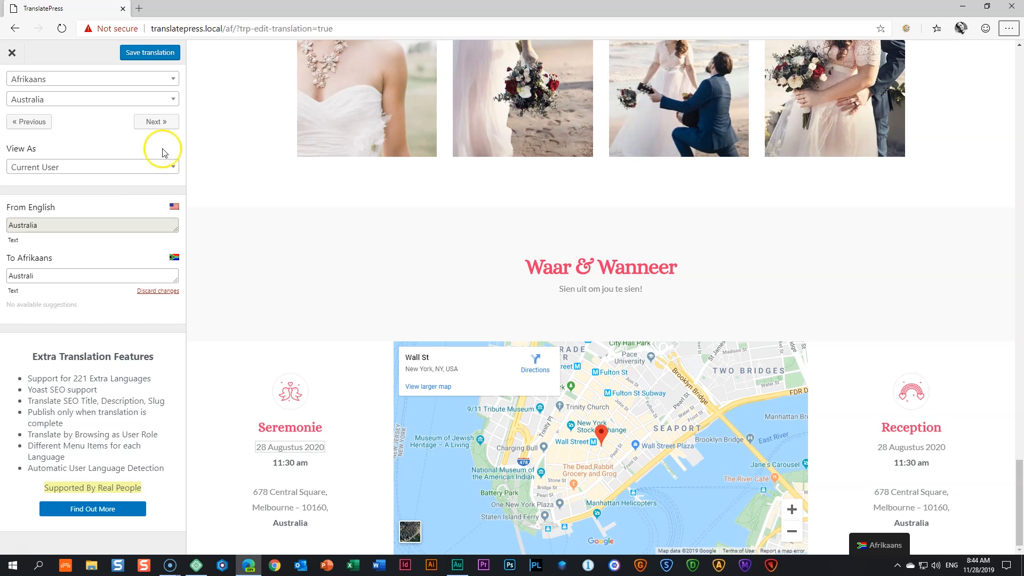
{"action": "left_click", "coordinate": [68, 277]}
{"action": "type", "text": "lië"}
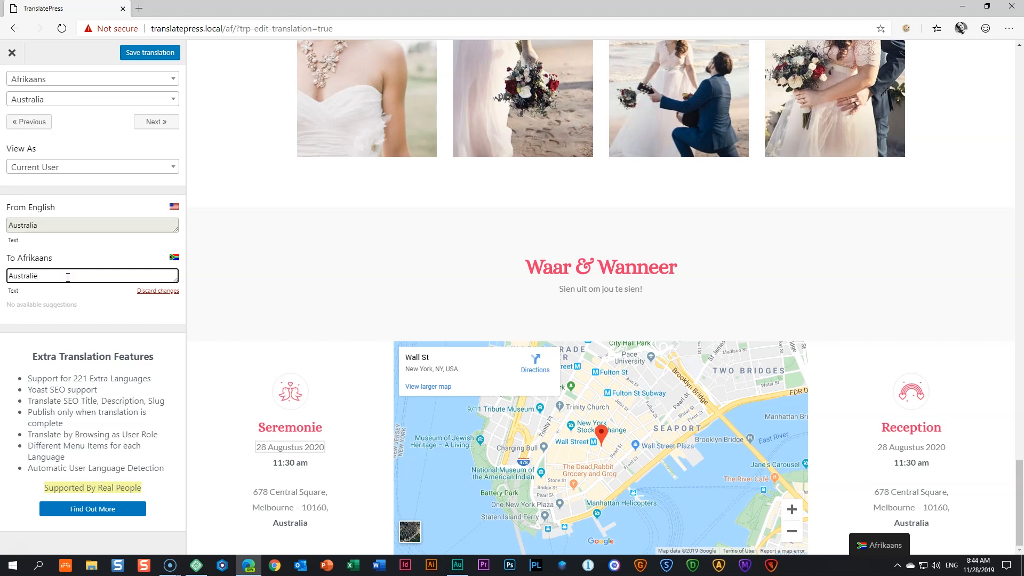
{"action": "key", "text": "ctrl+s"}
Go to the next string, an image source, copy its English URL, look through the translation memory suggestions, and save the translation
{"action": "key", "text": "ctrl+alt+Right"}
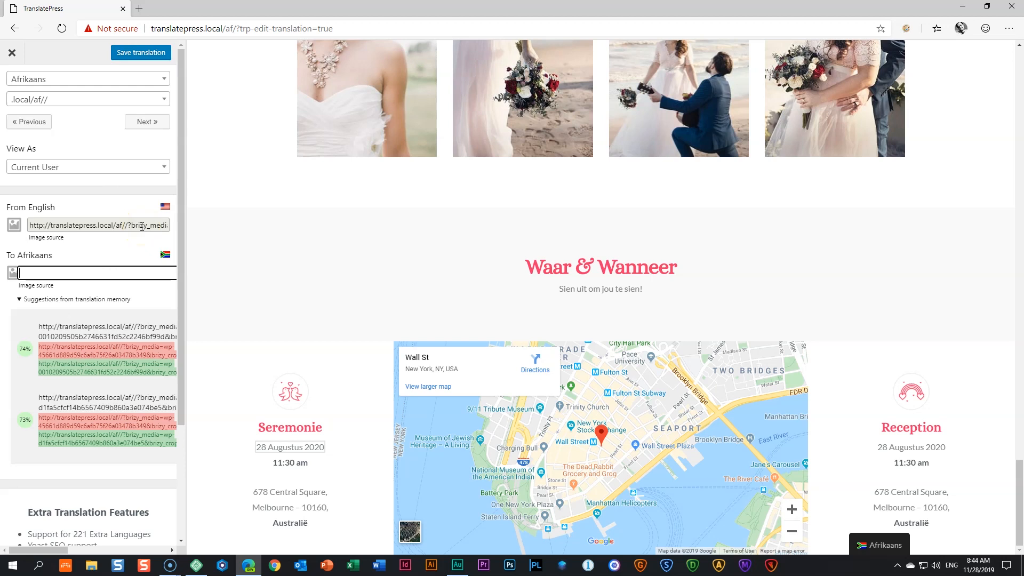
{"action": "left_click", "coordinate": [30, 224]}
{"action": "left_click_drag", "start_coordinate": [30, 224], "coordinate": [167, 225]}
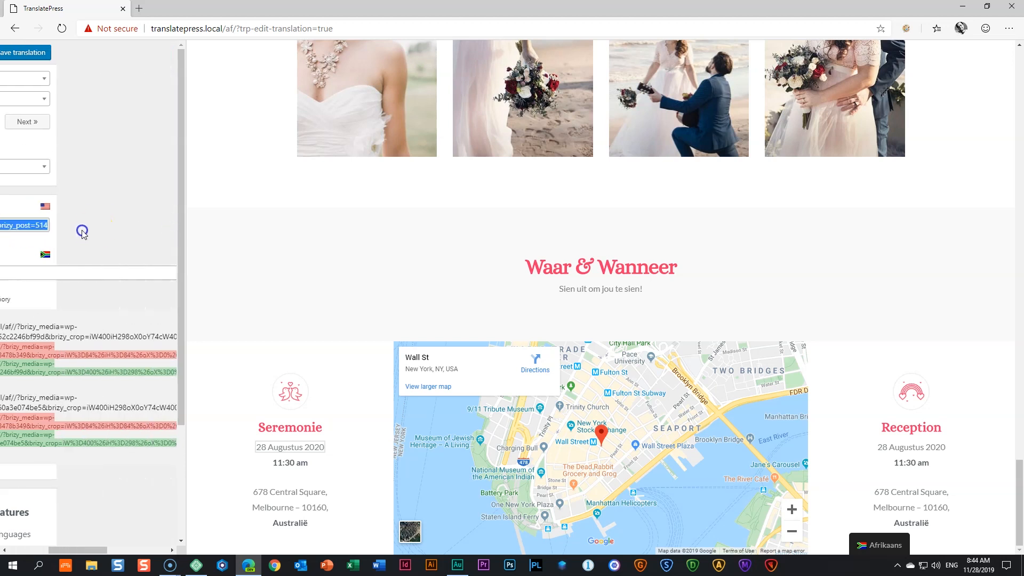
{"action": "key", "text": "ctrl+c"}
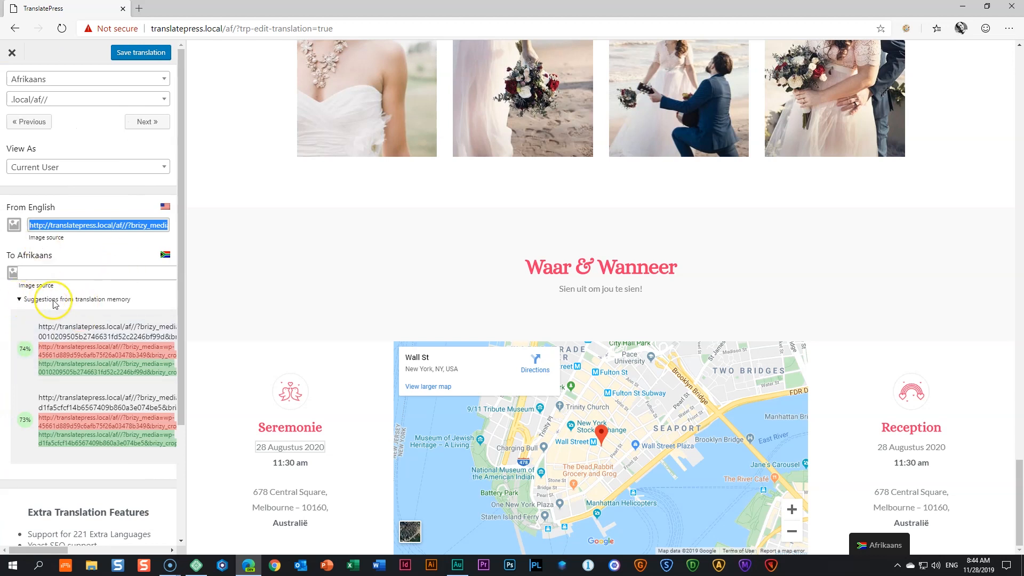
{"action": "scroll", "coordinate": [86, 368], "scroll_direction": "down", "scroll_amount": 2}
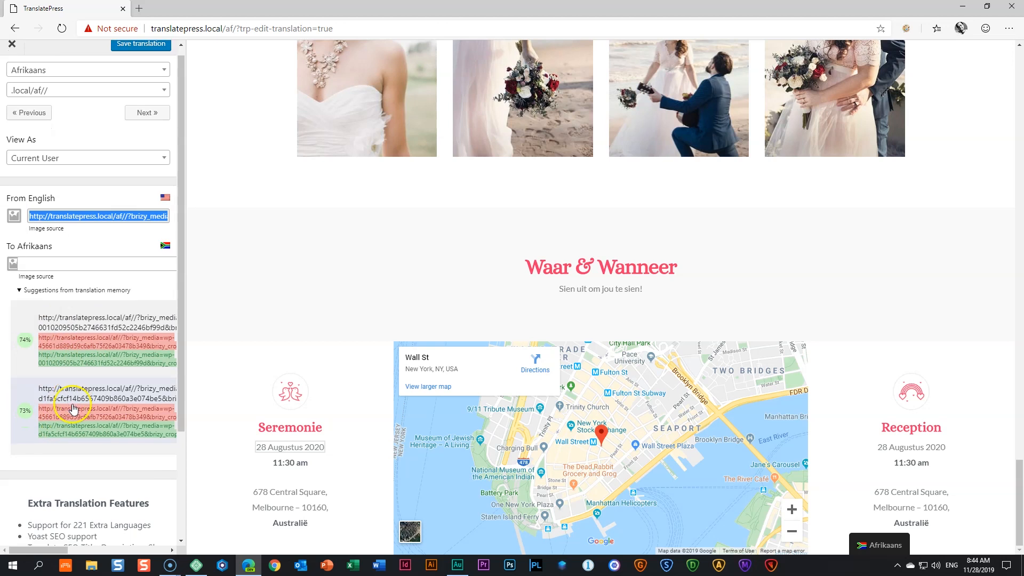
{"action": "scroll", "coordinate": [88, 372], "scroll_direction": "up", "scroll_amount": 2}
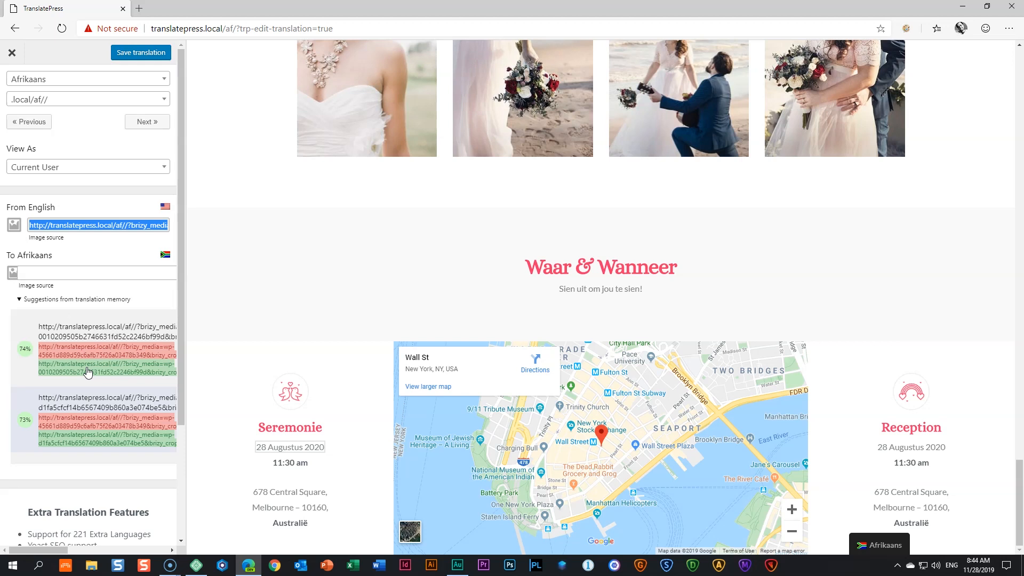
{"action": "left_click", "coordinate": [61, 275]}
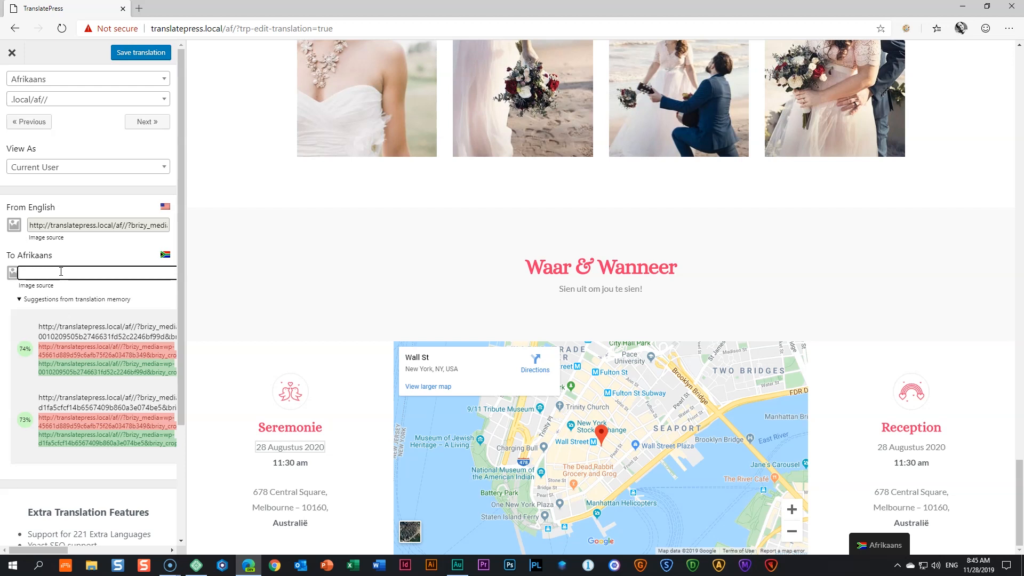
{"action": "left_click", "coordinate": [131, 54]}
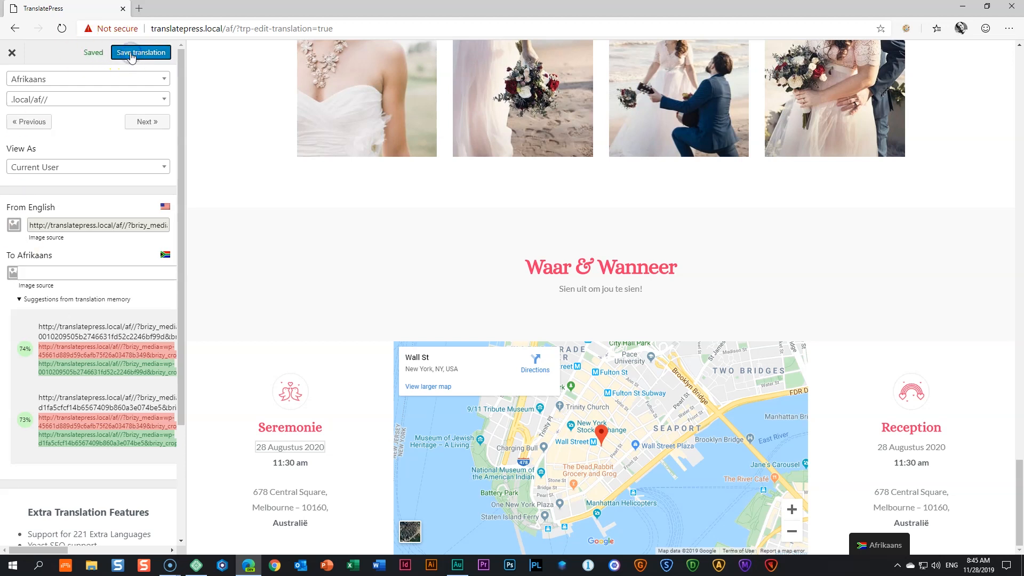
Close the translation editor and switch the live front page from Afrikaans to English
{"action": "left_click", "coordinate": [11, 54]}
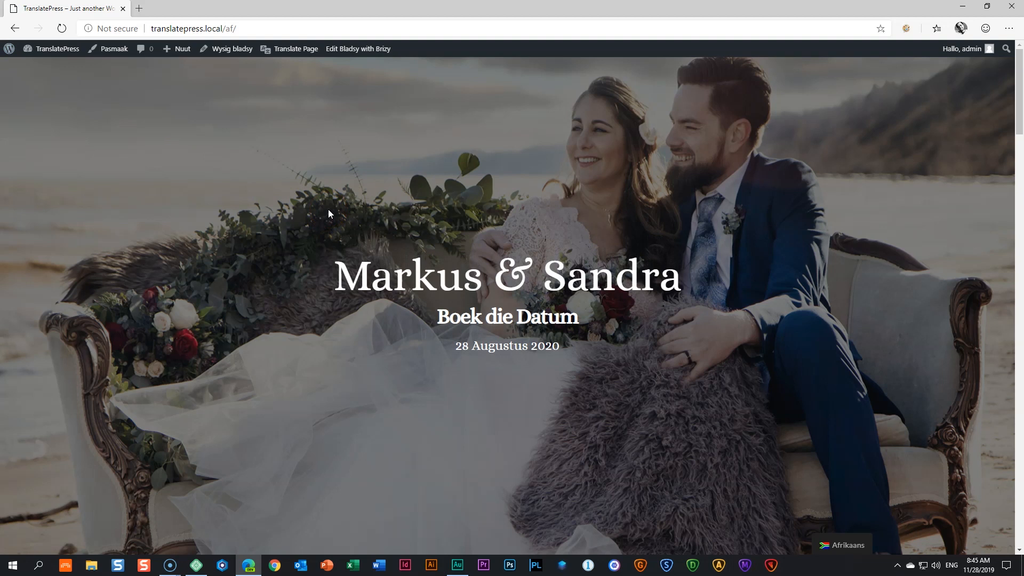
{"action": "mouse_move", "coordinate": [848, 544]}
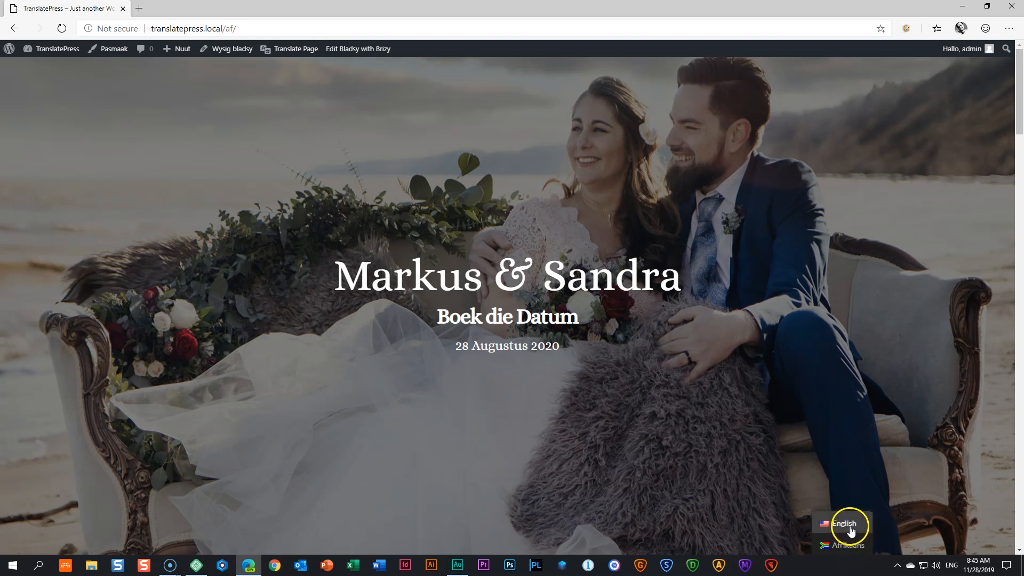
{"action": "left_click", "coordinate": [848, 524]}
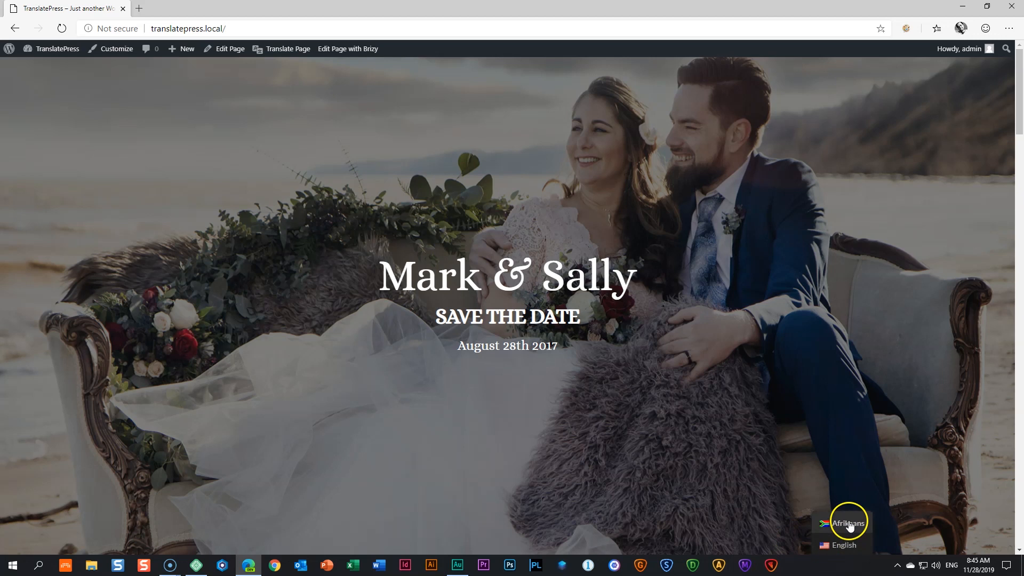
Open the TranslatePress settings from the front page
{"action": "mouse_move", "coordinate": [274, 49]}
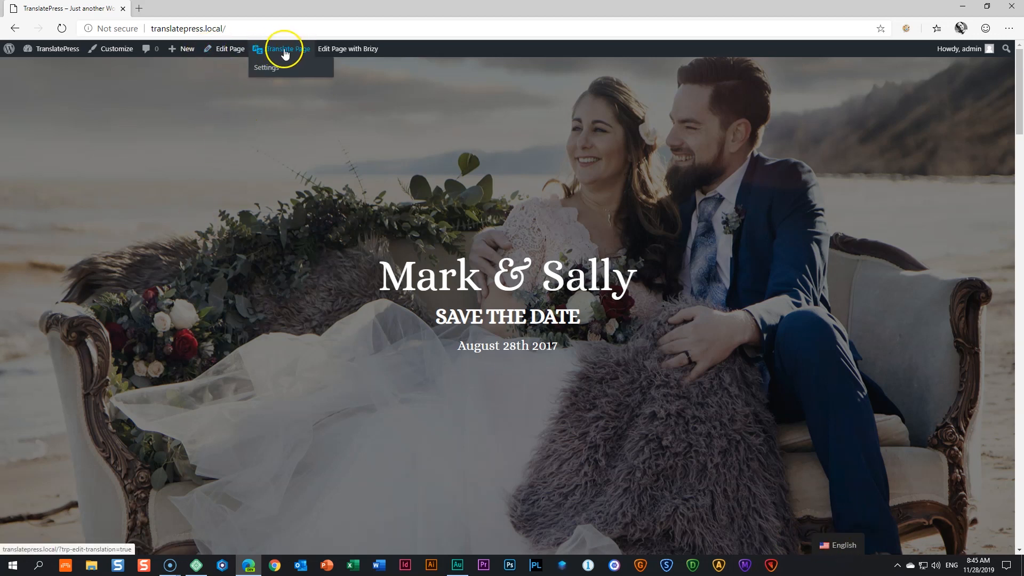
{"action": "left_click", "coordinate": [267, 68]}
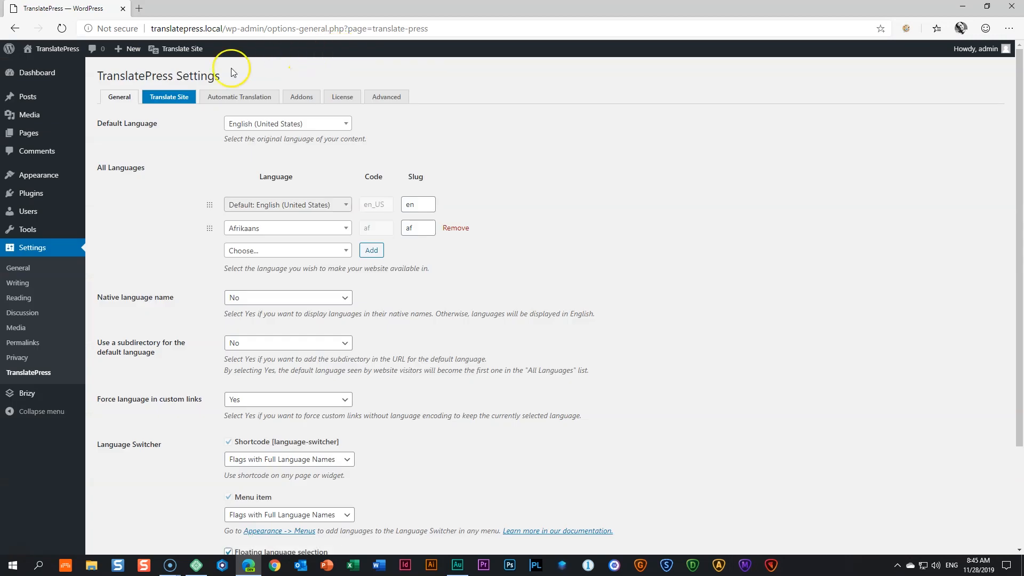
Turn off the floating language selection in the Language Switcher settings and save the changes
{"action": "scroll", "coordinate": [302, 152], "scroll_direction": "down", "scroll_amount": 2}
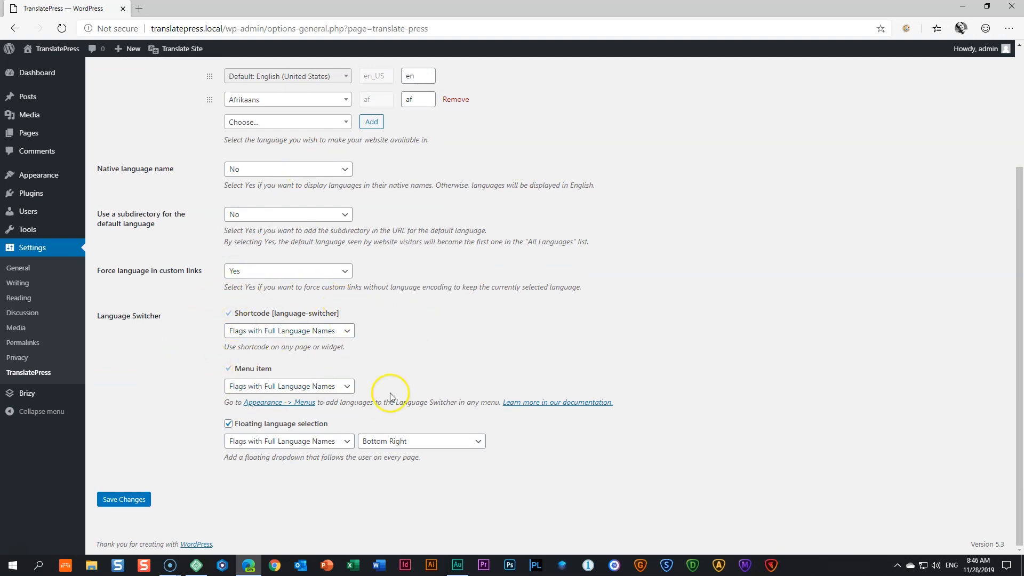
{"action": "left_click", "coordinate": [228, 428]}
{"action": "left_click", "coordinate": [127, 498]}
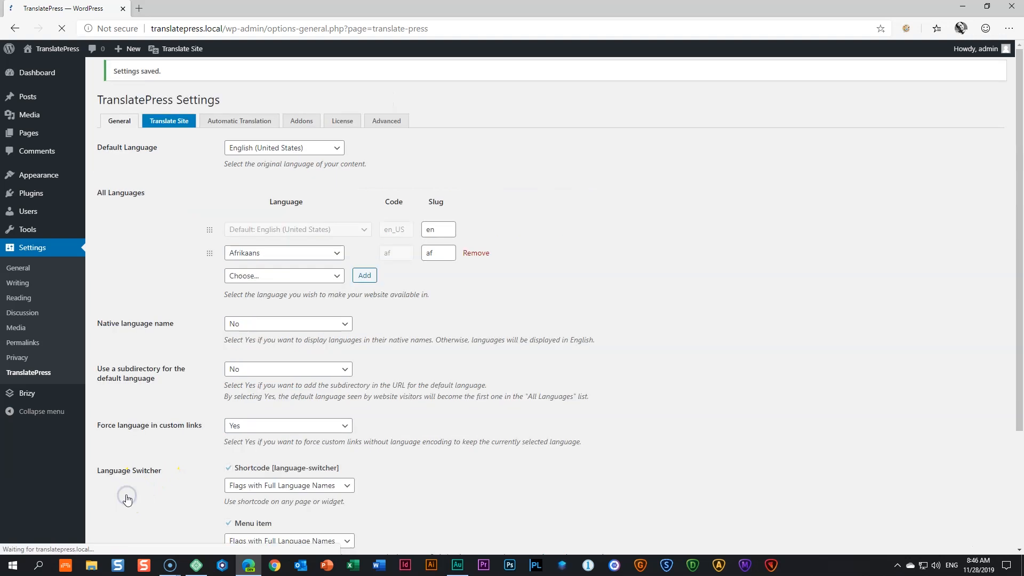
Open the site's front page in a new browser tab and check whether the floating language switcher is shown
{"action": "mouse_move", "coordinate": [56, 53]}
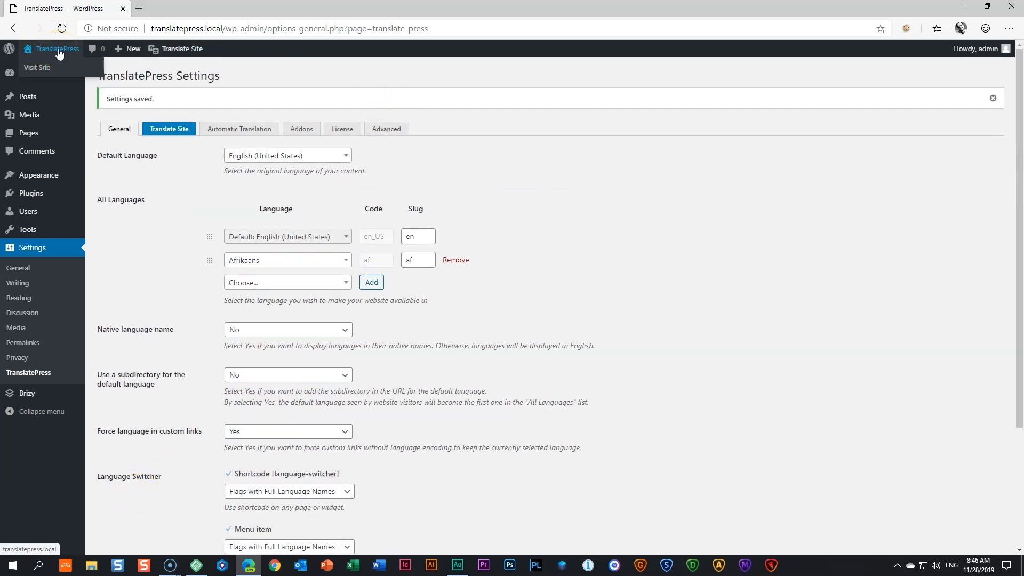
{"action": "middle_click", "coordinate": [59, 53]}
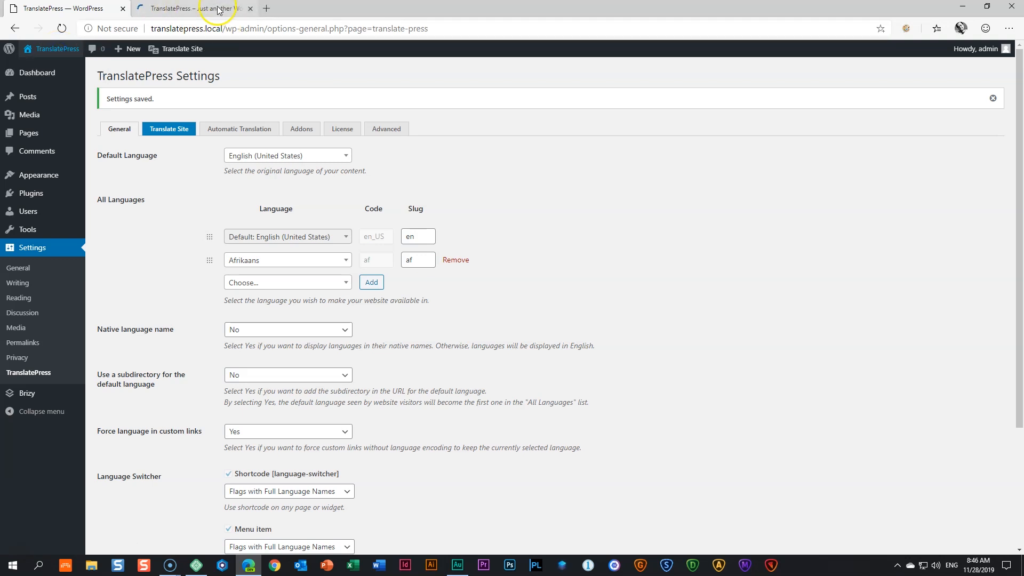
{"action": "left_click", "coordinate": [194, 8]}
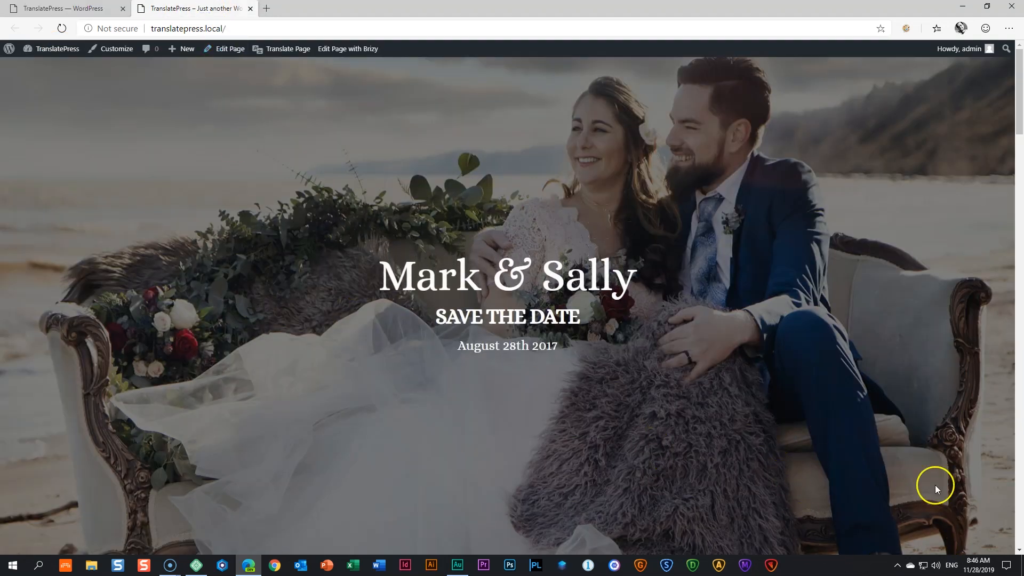
Back in the TranslatePress settings, enable the floating language selection, set its position to Top Right, and save the changes
{"action": "left_click", "coordinate": [63, 8]}
{"action": "scroll", "coordinate": [267, 427], "scroll_direction": "down", "scroll_amount": 3}
{"action": "left_click", "coordinate": [228, 426]}
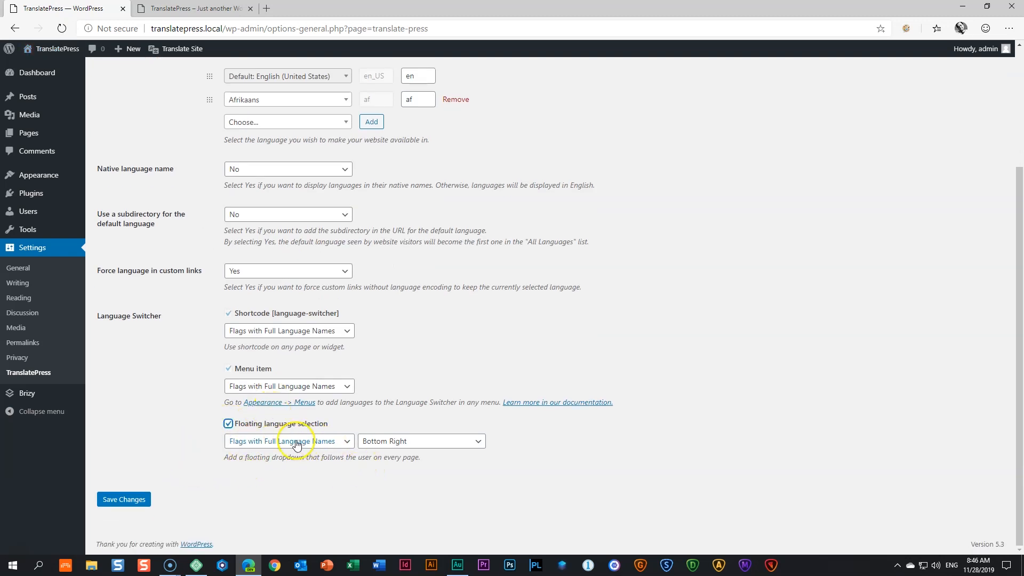
{"action": "left_click", "coordinate": [396, 443]}
{"action": "left_click", "coordinate": [422, 478]}
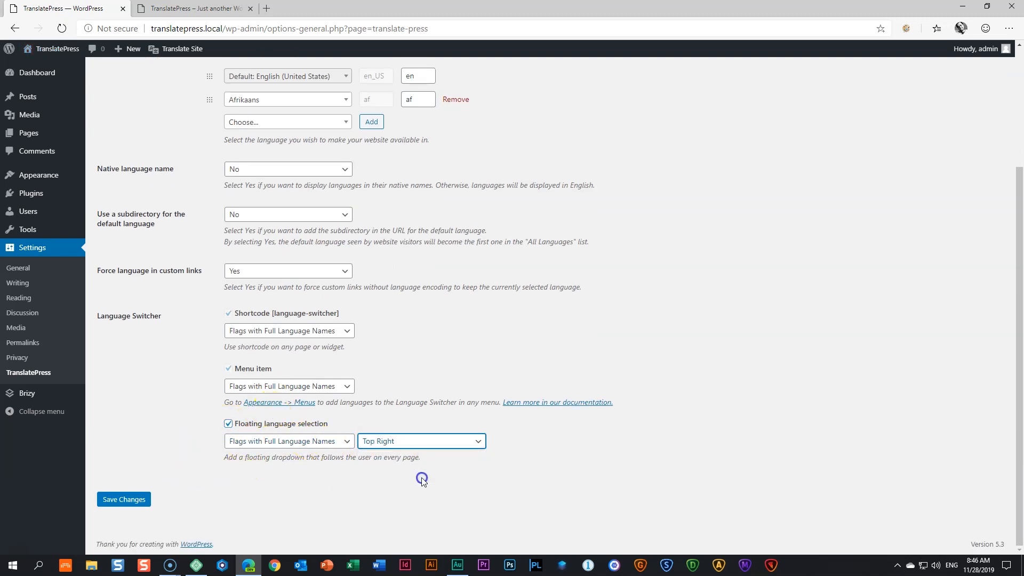
{"action": "left_click", "coordinate": [141, 498]}
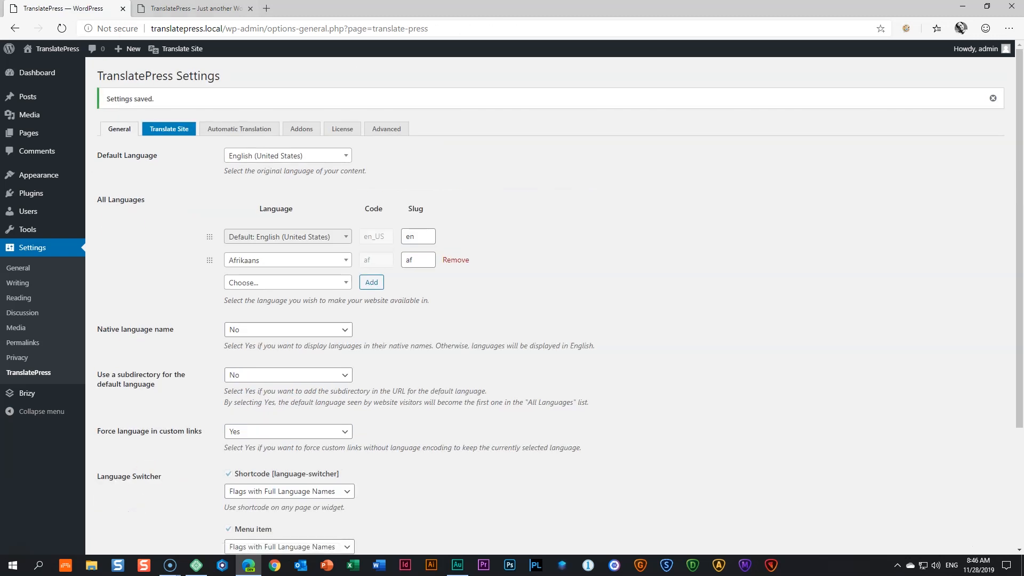
Reload the front page and check the position of the floating language switcher
{"action": "left_click", "coordinate": [192, 8]}
{"action": "left_click", "coordinate": [62, 29]}
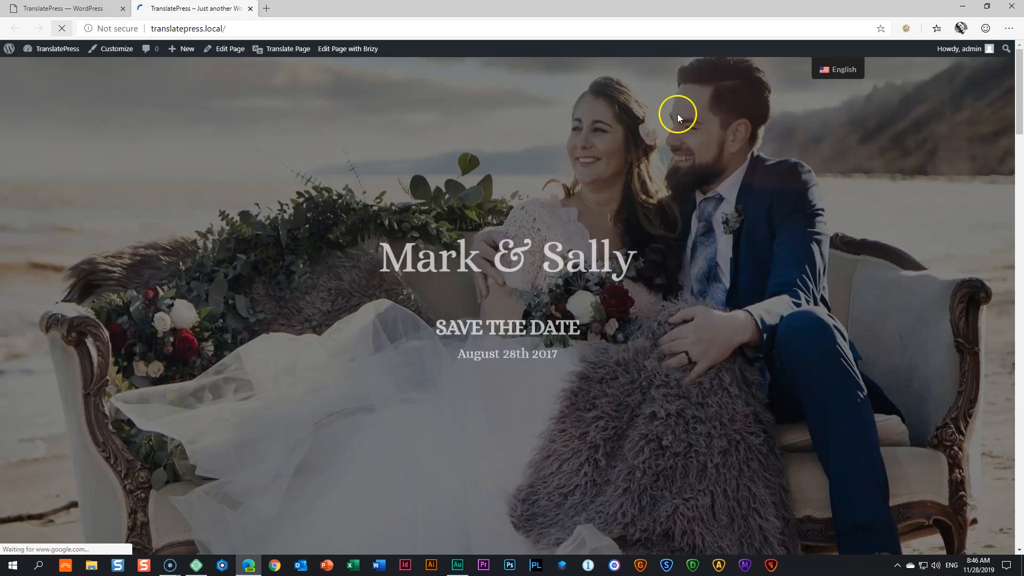
{"action": "mouse_move", "coordinate": [843, 73]}
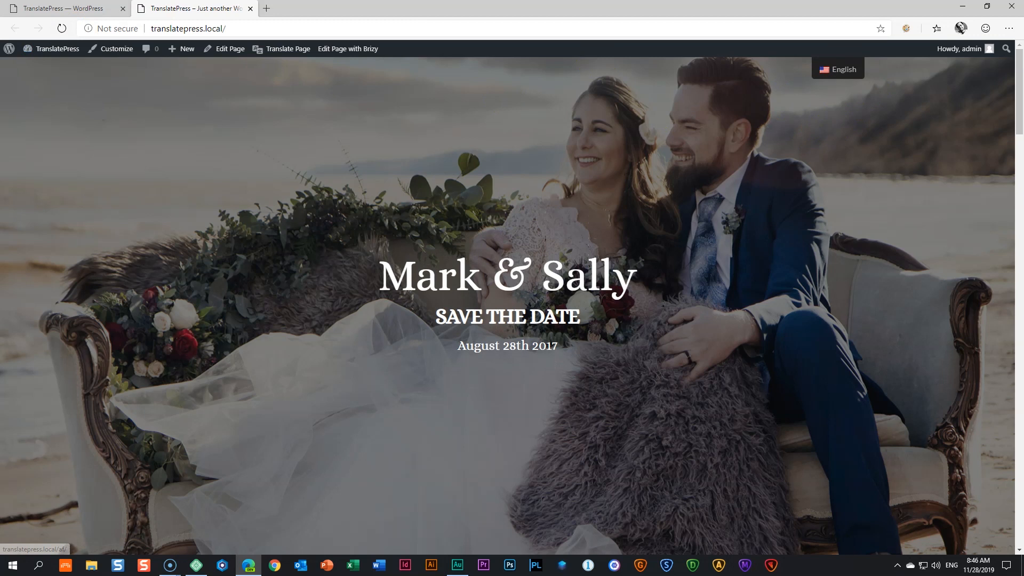
Set the floating language selection's display style to Full Language Names in the TranslatePress settings and save the changes
{"action": "left_click", "coordinate": [64, 8]}
{"action": "scroll", "coordinate": [224, 288], "scroll_direction": "down", "scroll_amount": 3}
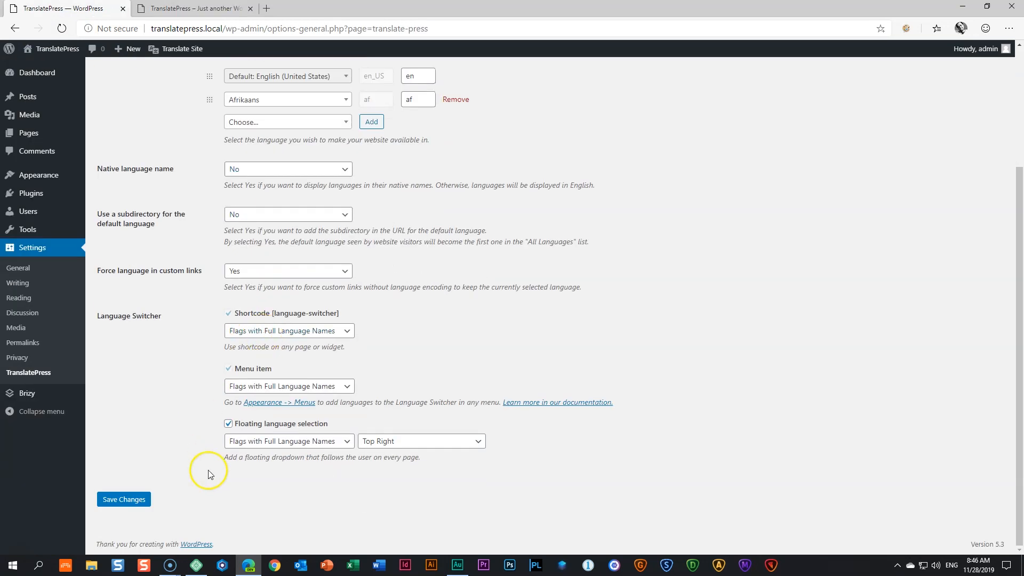
{"action": "left_click", "coordinate": [255, 446]}
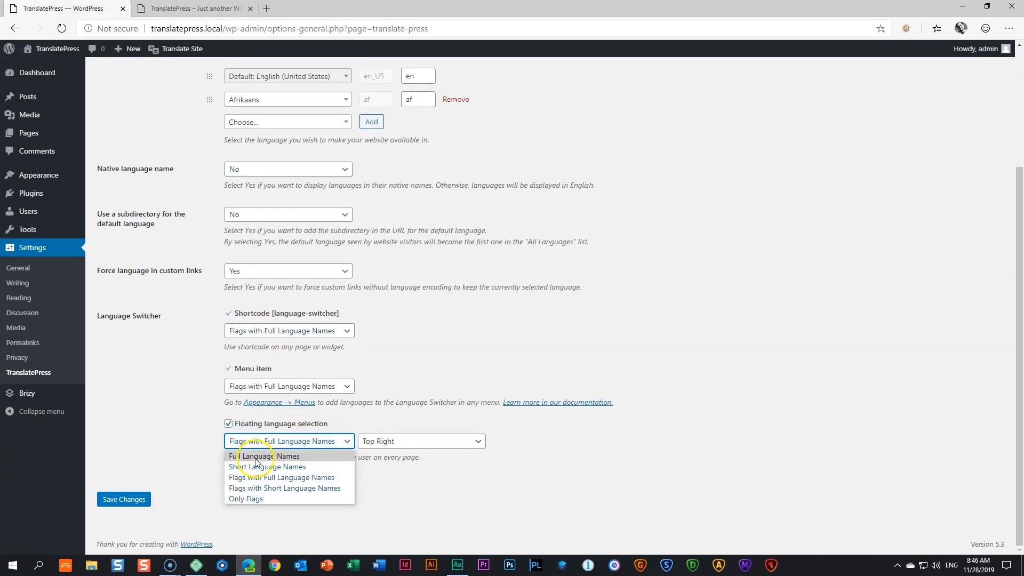
{"action": "left_click", "coordinate": [248, 455]}
{"action": "left_click", "coordinate": [139, 498]}
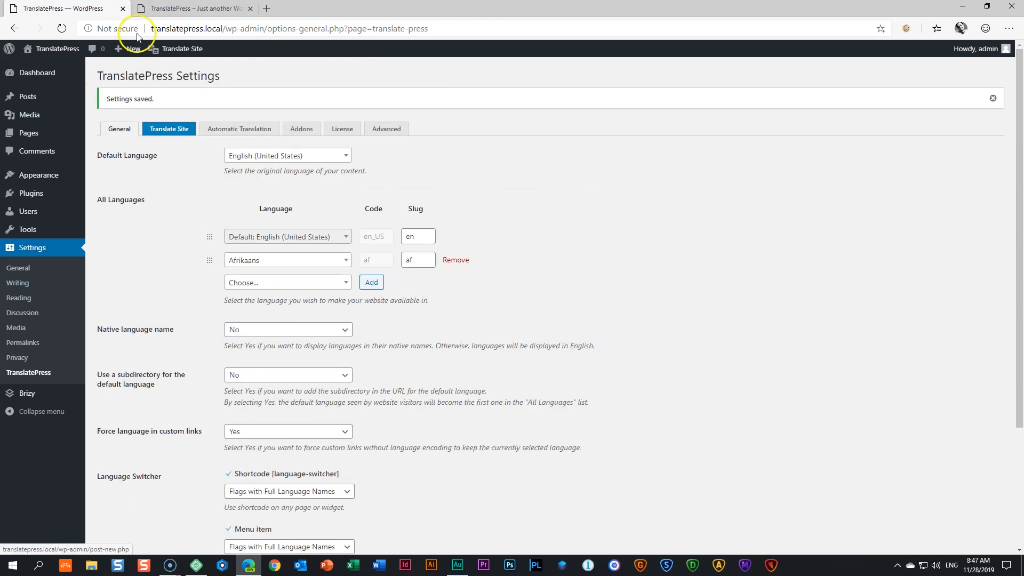
Reload the front page to check the switcher's style and switch the site to Afrikaans
{"action": "left_click", "coordinate": [184, 8]}
{"action": "left_click", "coordinate": [62, 29]}
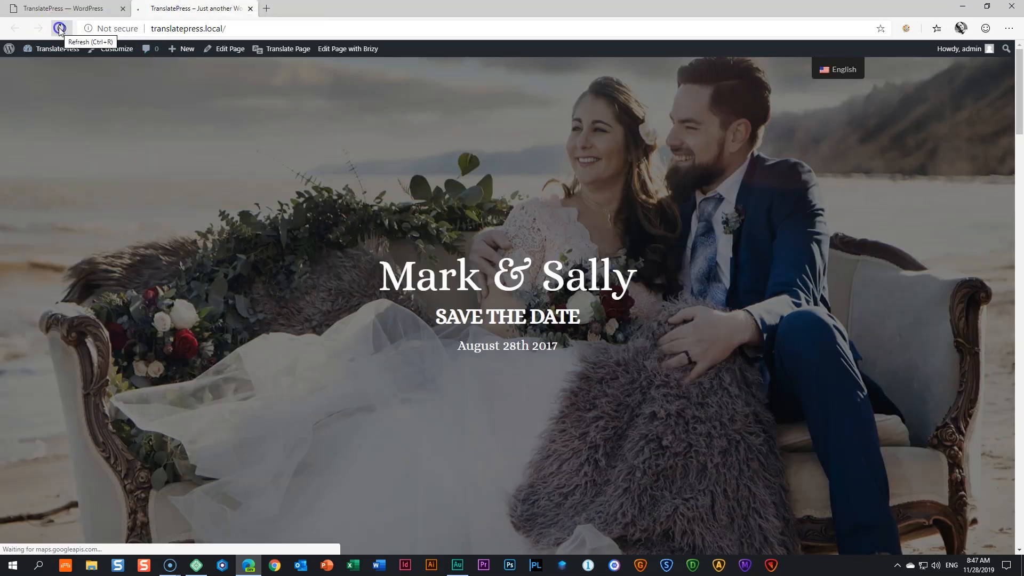
{"action": "left_click", "coordinate": [838, 84]}
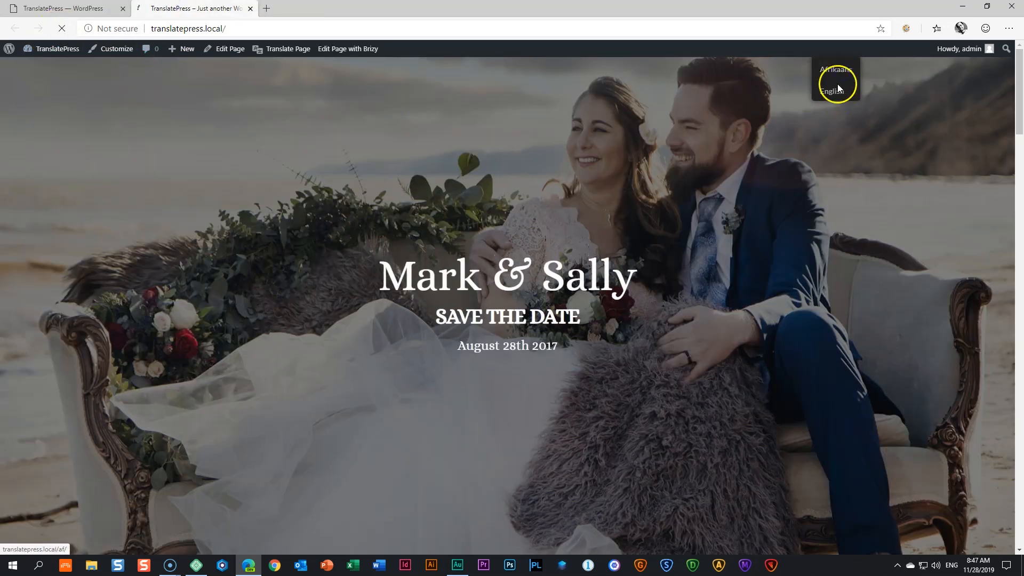
Set the floating language selection's display style to Only Flags in the TranslatePress settings and save the changes
{"action": "left_click", "coordinate": [64, 8]}
{"action": "scroll", "coordinate": [229, 427], "scroll_direction": "down", "scroll_amount": 3}
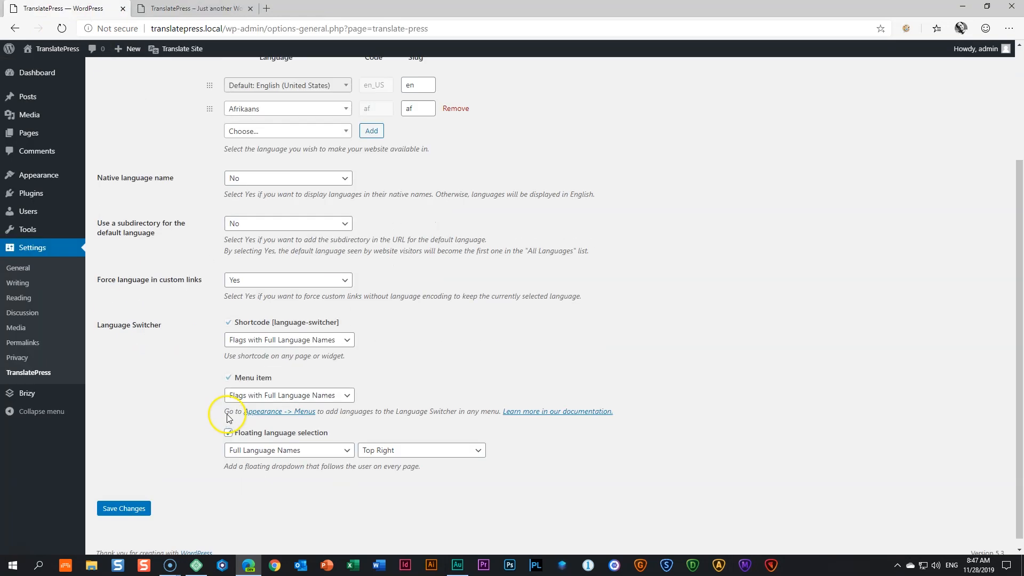
{"action": "left_click", "coordinate": [263, 435]}
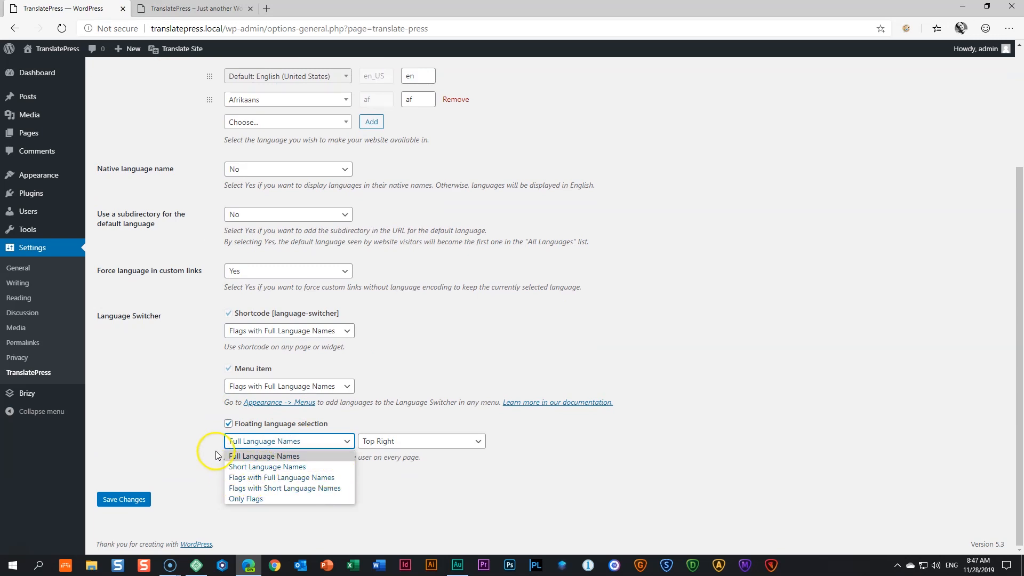
{"action": "left_click", "coordinate": [241, 499]}
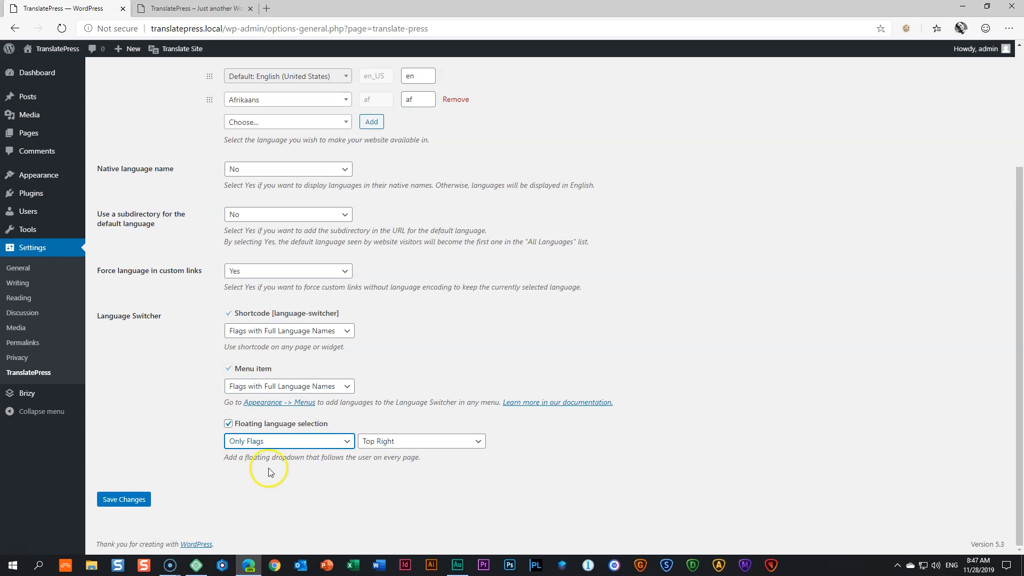
{"action": "left_click", "coordinate": [121, 504]}
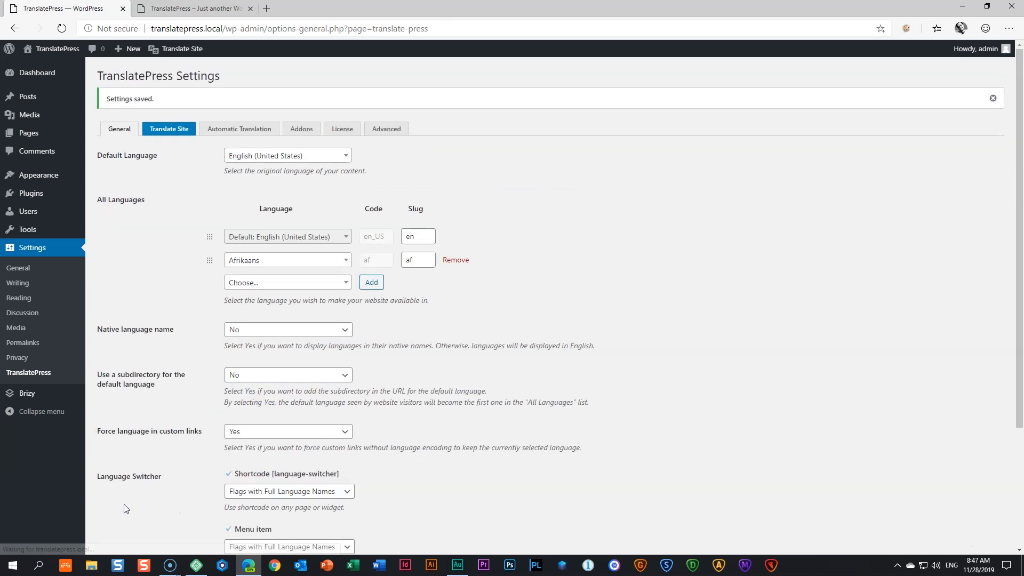
Reload the Afrikaans front page, check the flags in the language switcher, and return to the TranslatePress settings
{"action": "left_click", "coordinate": [189, 9]}
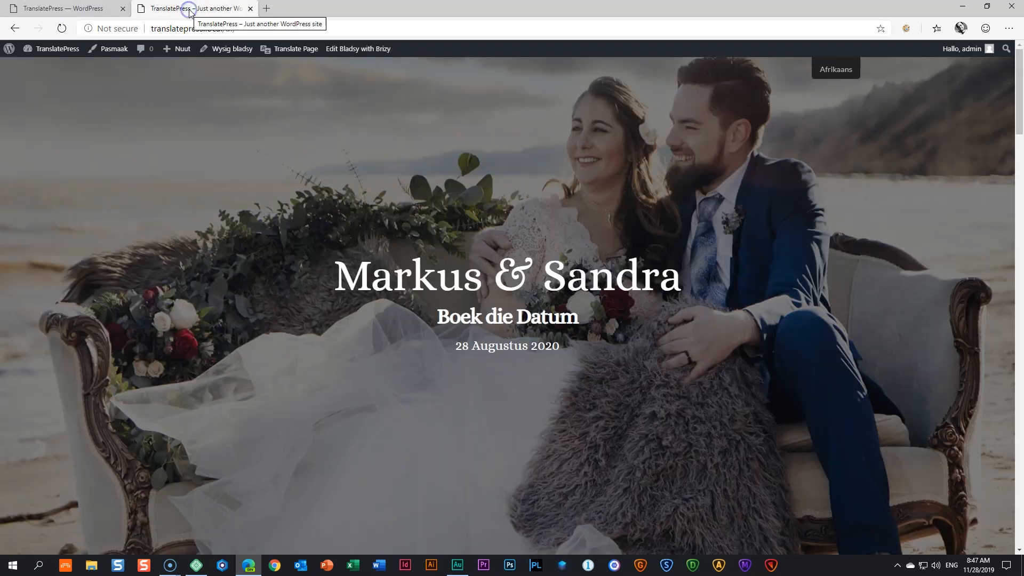
{"action": "left_click", "coordinate": [62, 28]}
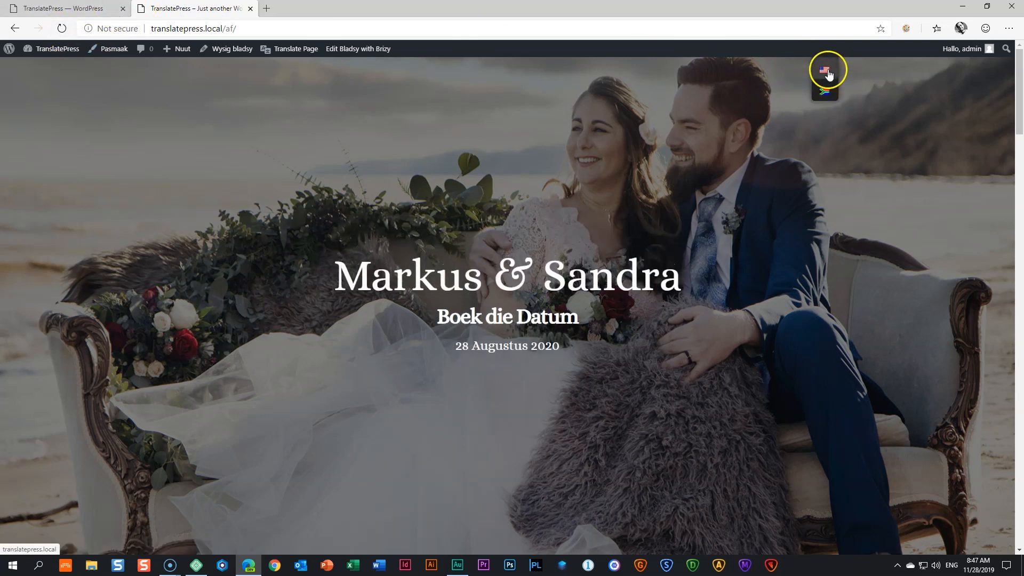
{"action": "mouse_move", "coordinate": [825, 93]}
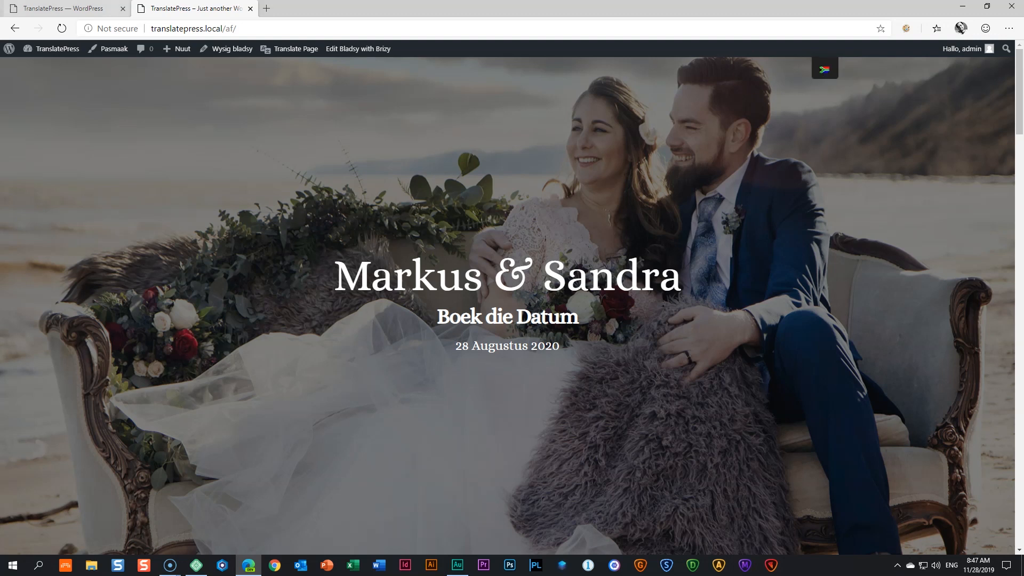
{"action": "left_click", "coordinate": [64, 8]}
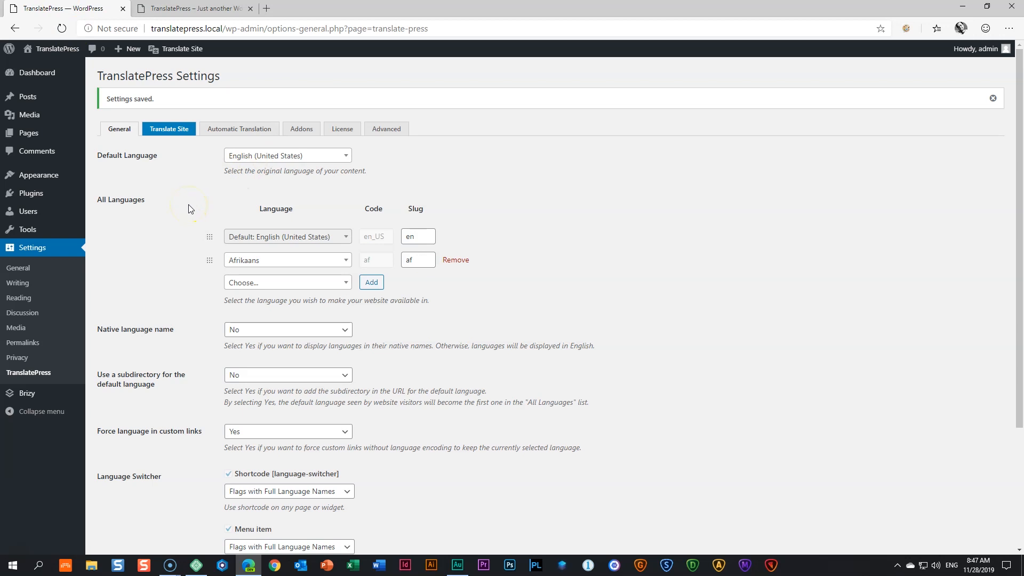
Set the floating language selection's display style back to Full Language Names in the TranslatePress settings and save the changes
{"action": "scroll", "coordinate": [189, 208], "scroll_direction": "down", "scroll_amount": 3}
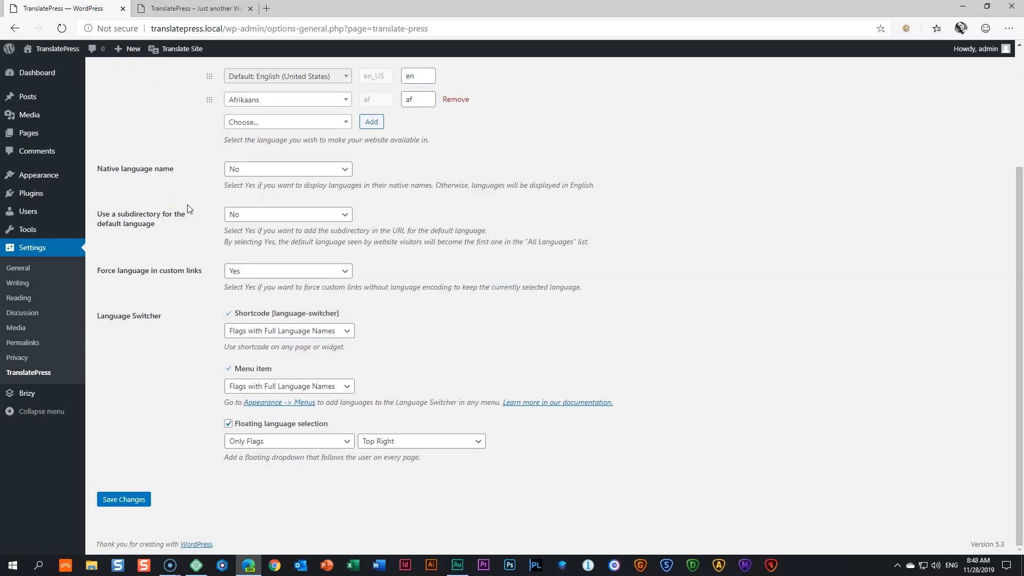
{"action": "left_click", "coordinate": [304, 442]}
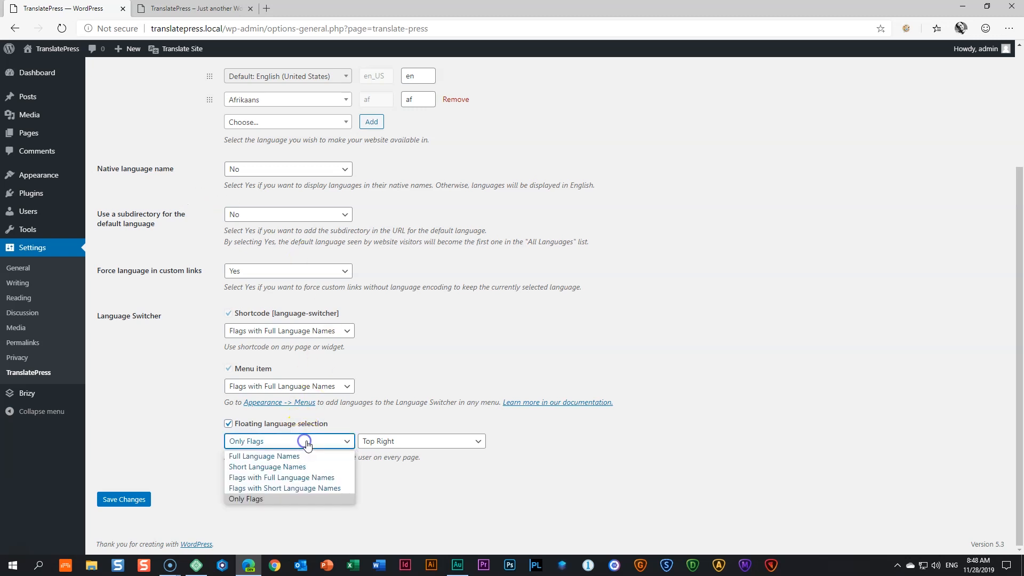
{"action": "left_click", "coordinate": [320, 457]}
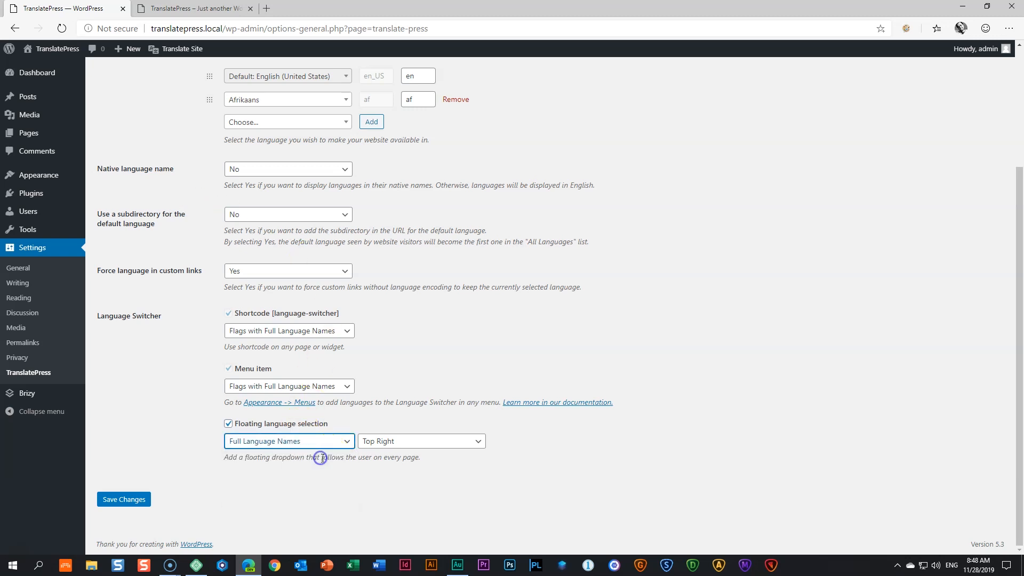
{"action": "left_click", "coordinate": [125, 497]}
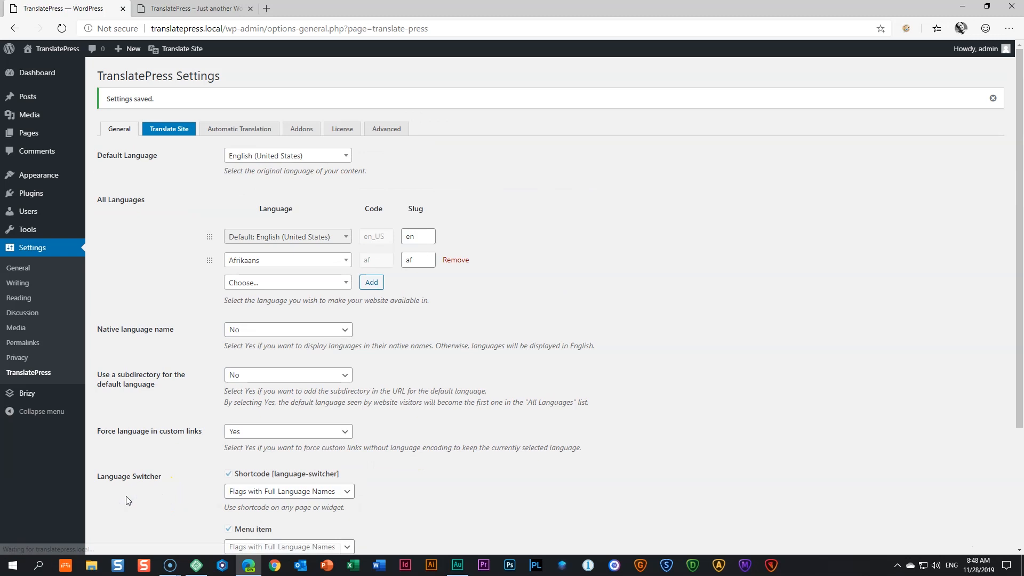
Reload the Afrikaans front page, review its translated sections, and switch the site to English with the floating language switcher
{"action": "left_click", "coordinate": [190, 8]}
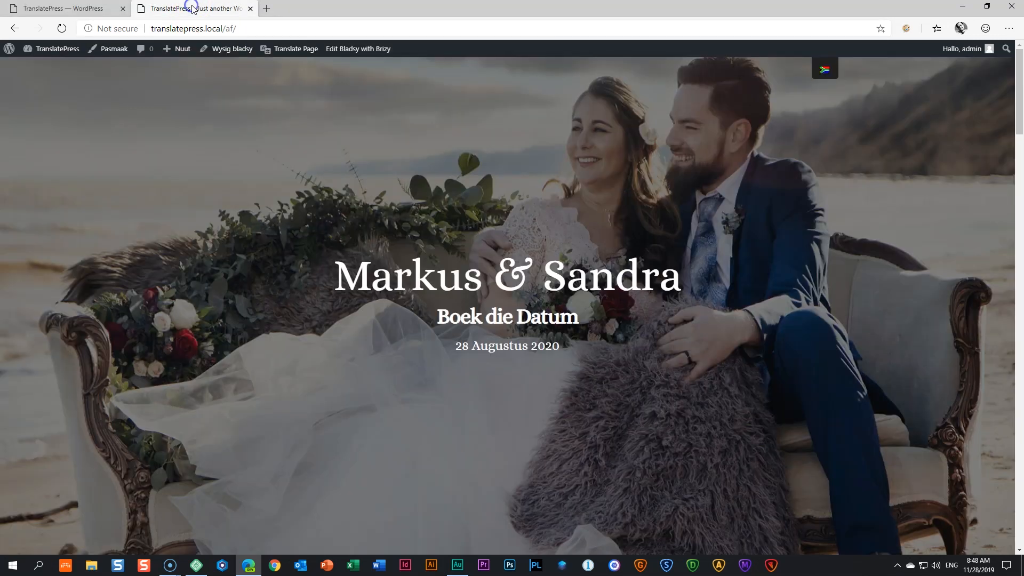
{"action": "left_click", "coordinate": [63, 28]}
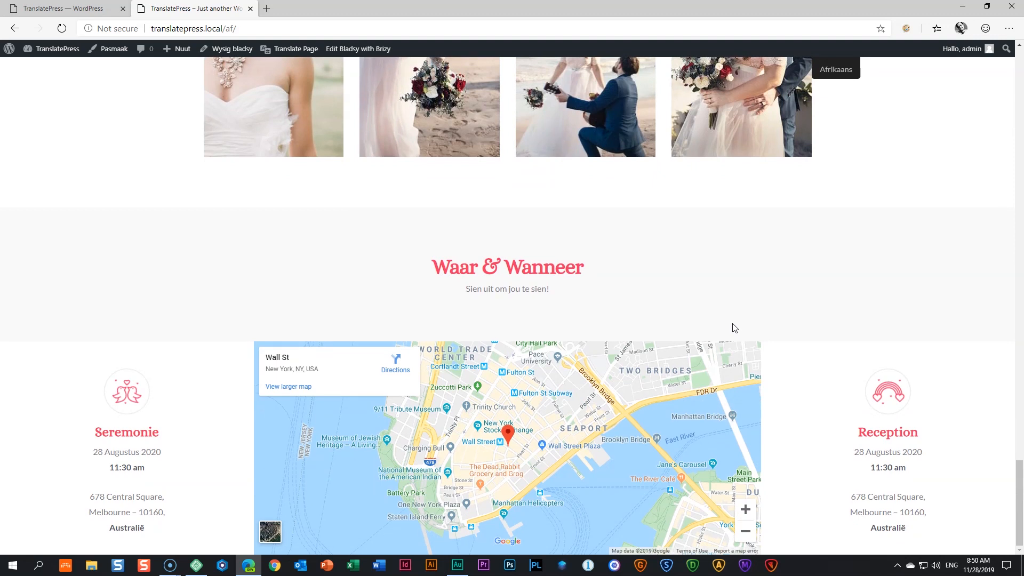
{"action": "scroll", "coordinate": [735, 328], "scroll_direction": "up", "scroll_amount": 12}
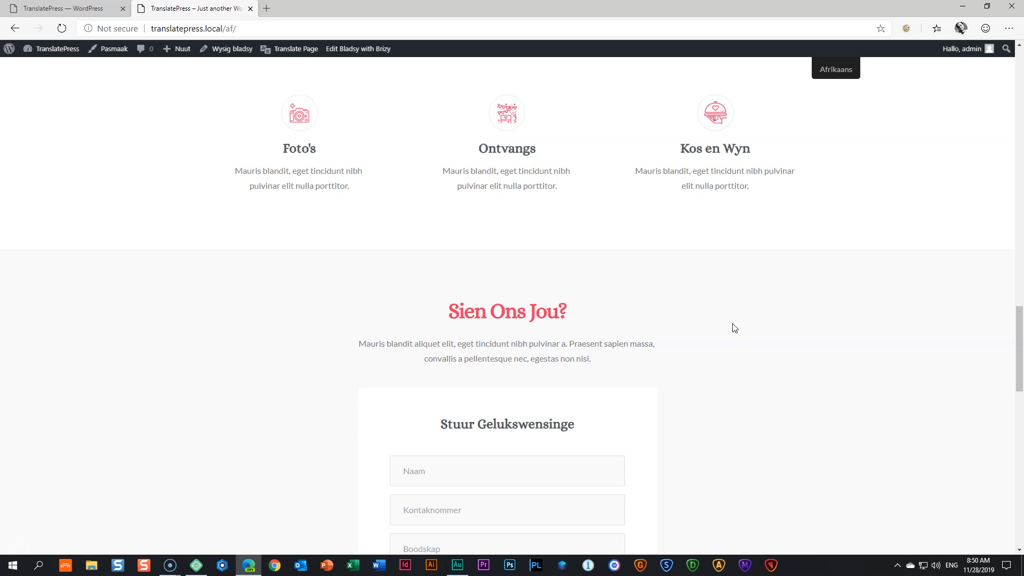
{"action": "scroll", "coordinate": [735, 328], "scroll_direction": "up", "scroll_amount": 3}
{"action": "left_click", "coordinate": [824, 74]}
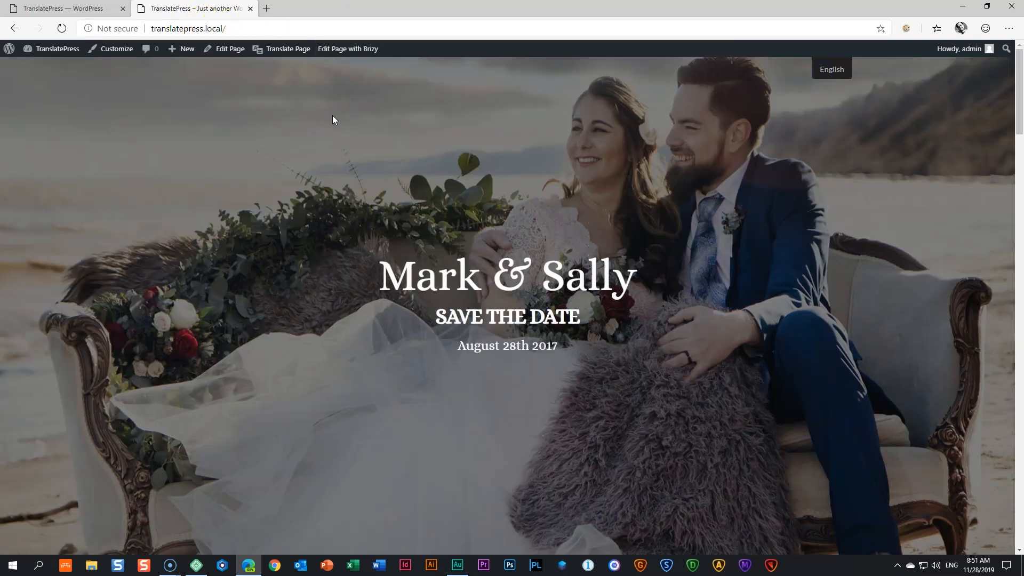
Examine TranslatePress's automatic translation options with Enable Automatic Translation set to Yes, and return to the site's front page without saving
{"action": "mouse_move", "coordinate": [283, 54]}
{"action": "left_click", "coordinate": [268, 78]}
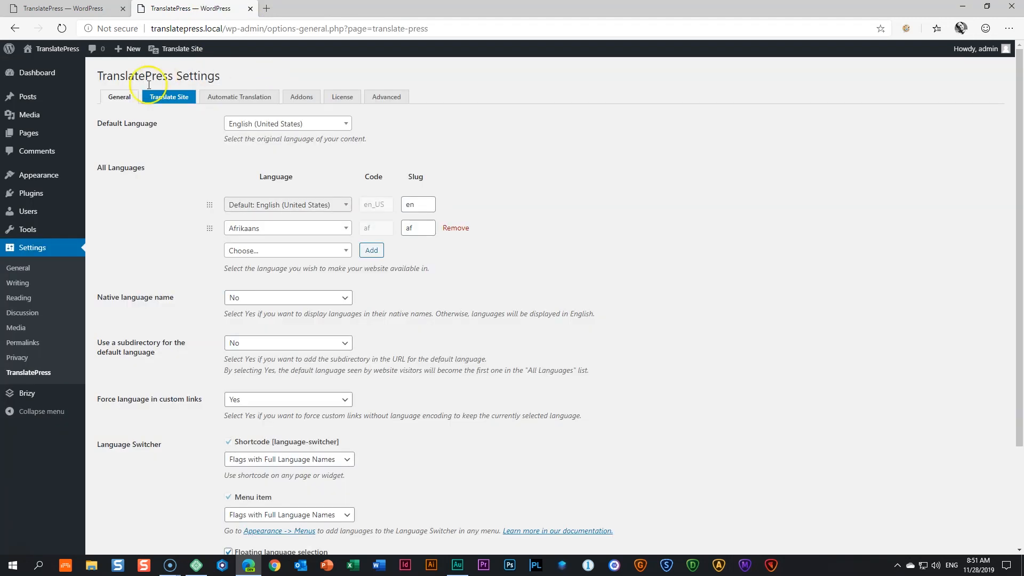
{"action": "left_click", "coordinate": [226, 100]}
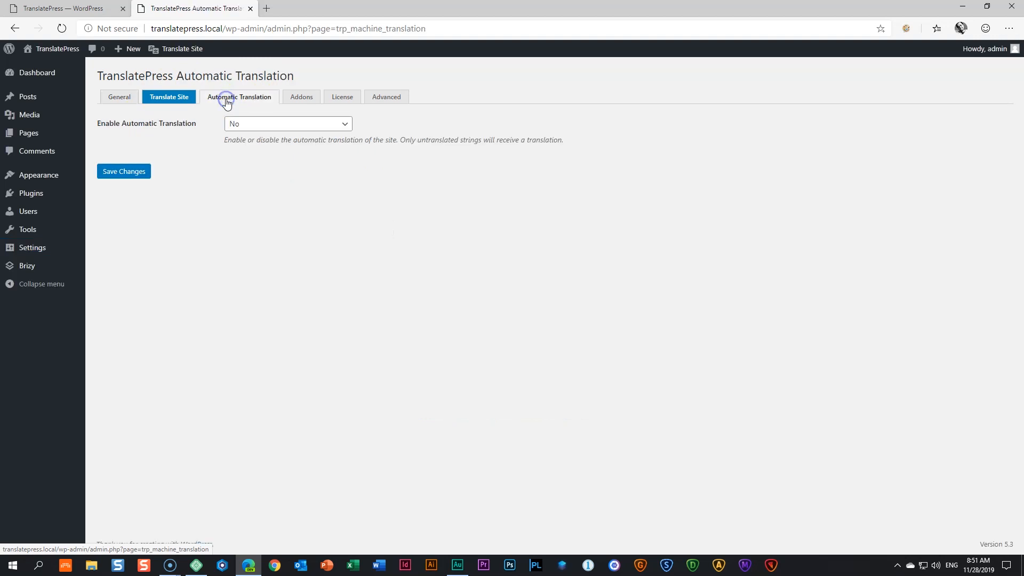
{"action": "left_click", "coordinate": [268, 125]}
{"action": "left_click", "coordinate": [249, 152]}
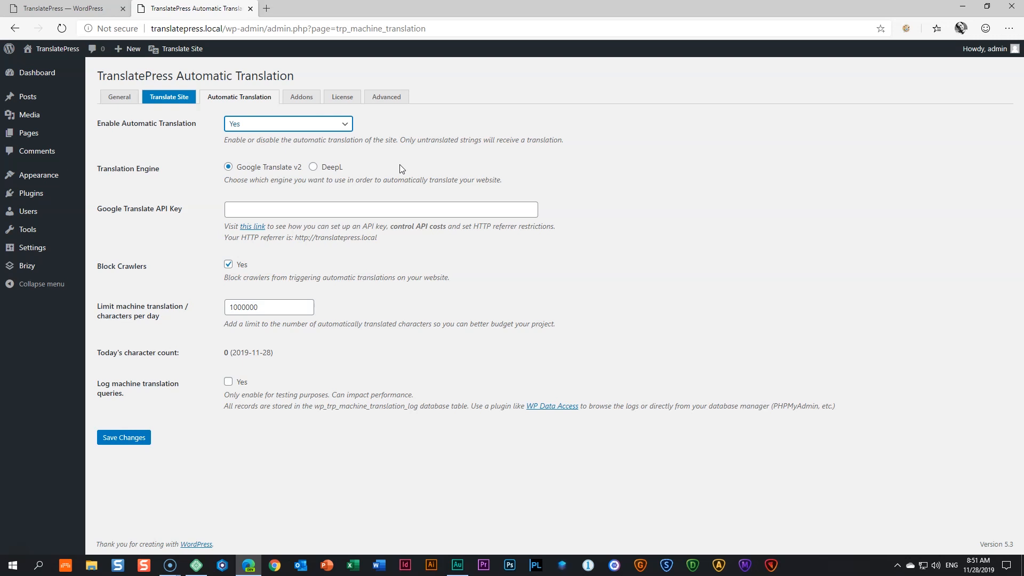
{"action": "left_click", "coordinate": [67, 53]}
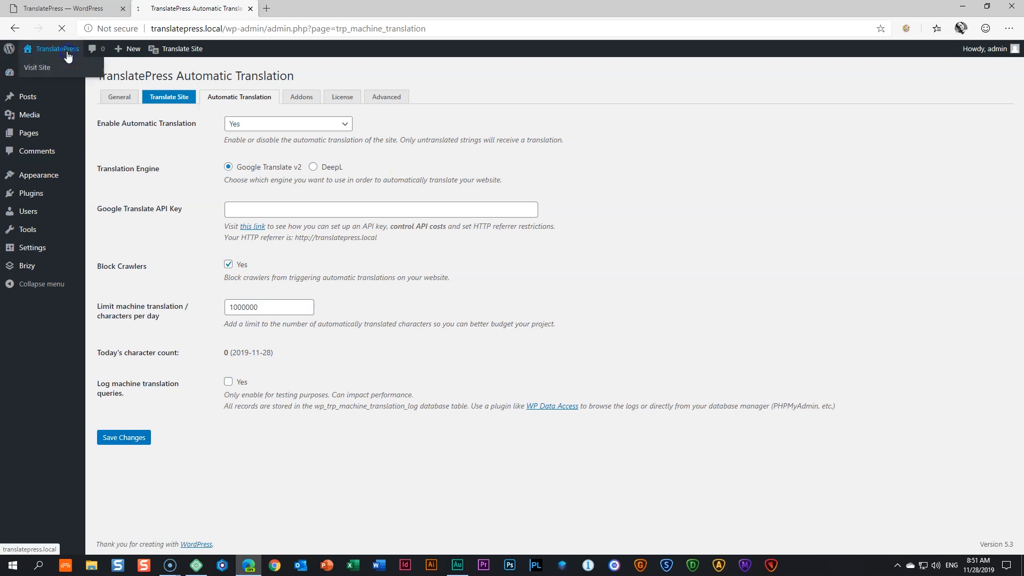